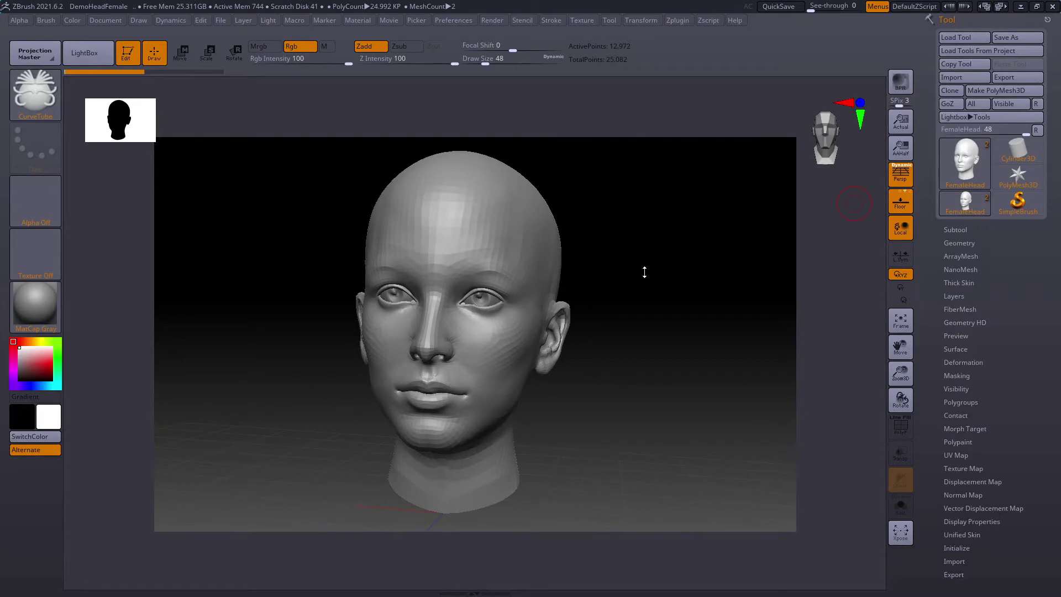
# - Choose the CurveTube brush from the sculpting brushes starting with C
pyautogui.moveTo(658, 268)
pyautogui.mouseDown()
pyautogui.moveTo(613, 272)
pyautogui.moveTo(664, 266)
pyautogui.moveTo(668, 279)
pyautogui.mouseUp()
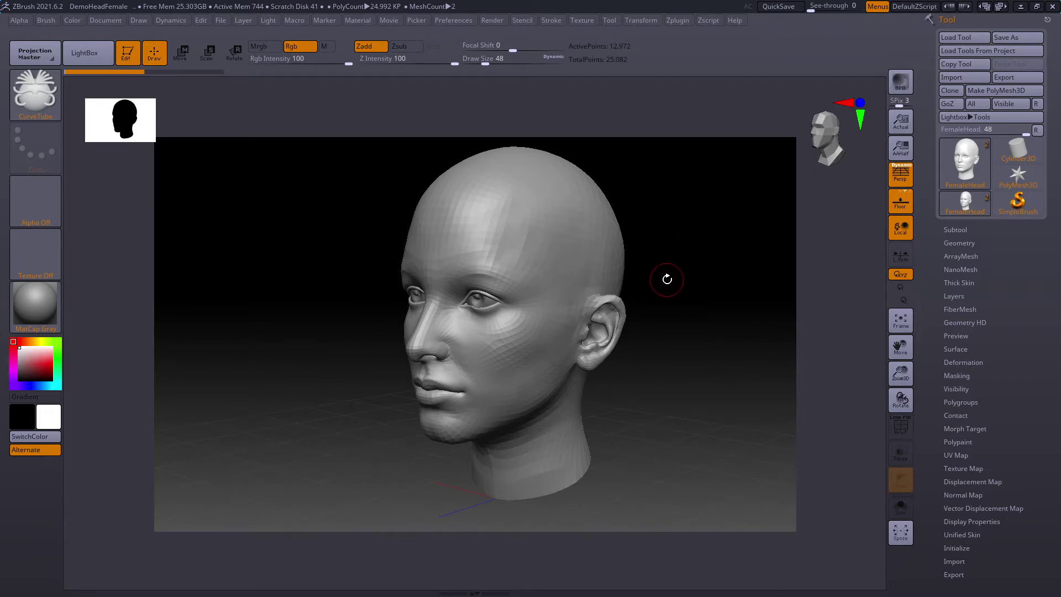
pyautogui.moveTo(665, 277); pyautogui.dragTo(662, 269)
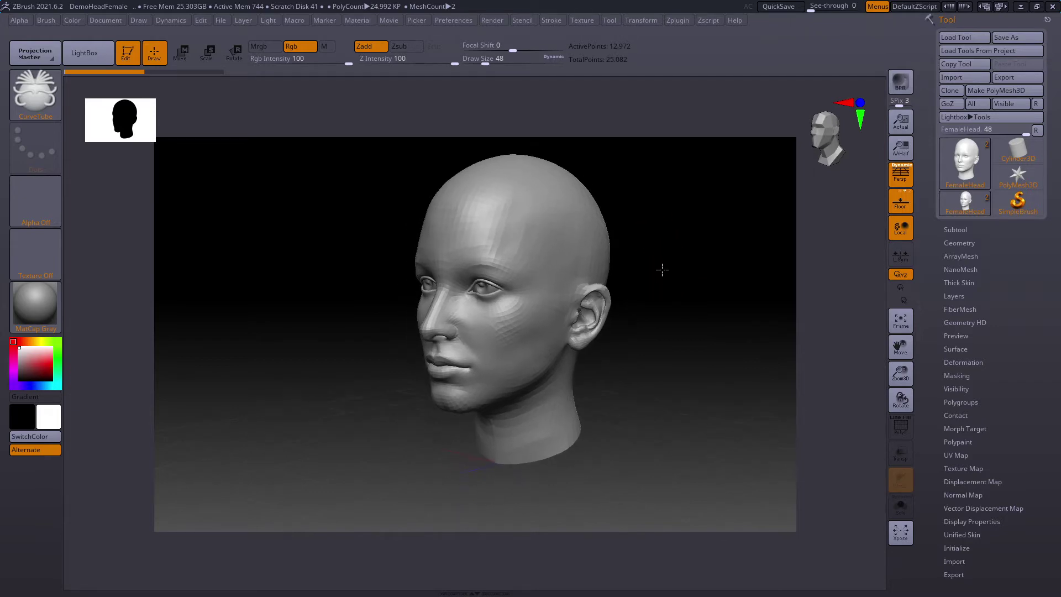
pyautogui.click(46, 103)
pyautogui.press('c')
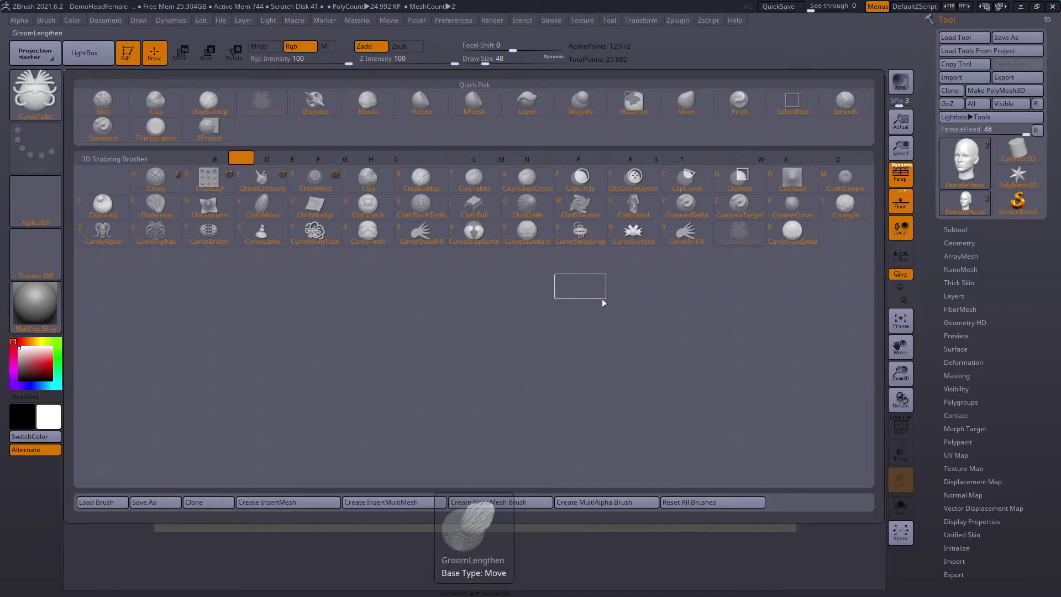
pyautogui.click(720, 244)
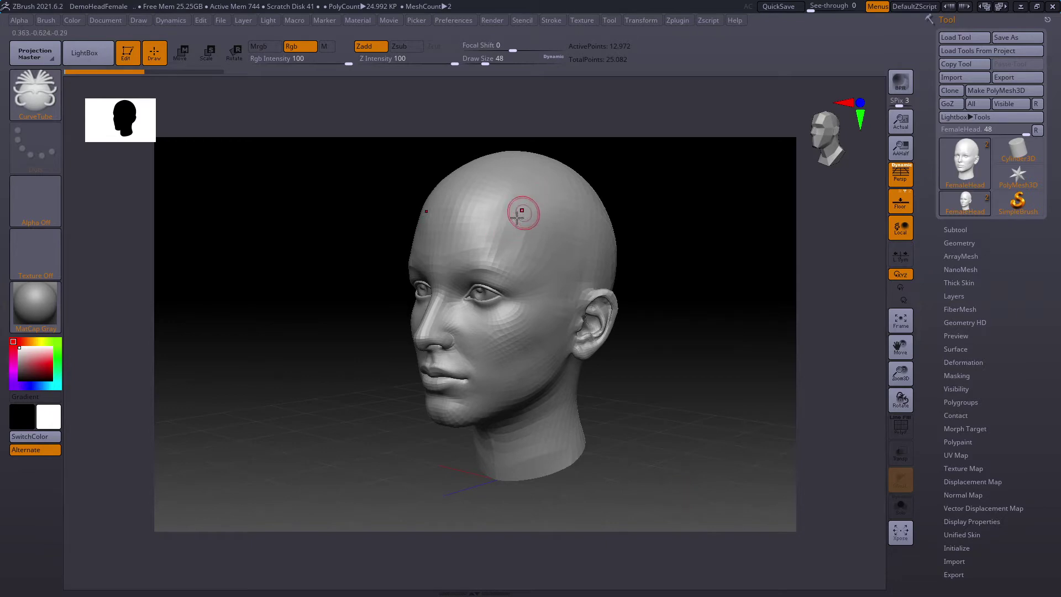
# - Try drawing curved tubes from the forehead down the side of the face, undoing each one
pyautogui.moveTo(519, 204)
pyautogui.mouseDown()
pyautogui.moveTo(513, 408)
pyautogui.moveTo(522, 421)
pyautogui.mouseUp()
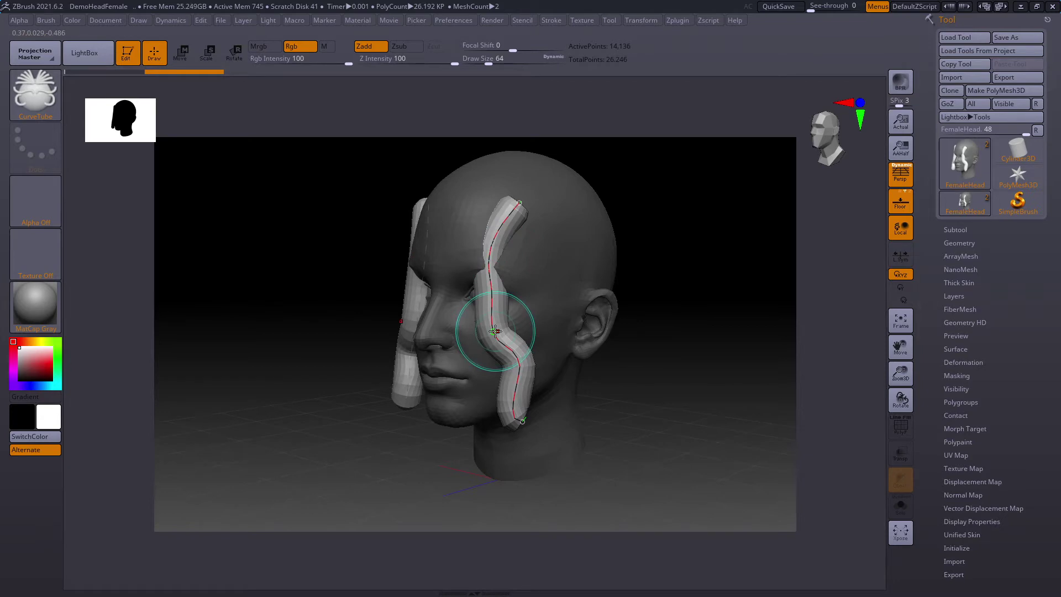
pyautogui.hotkey('ctrl', 'z')
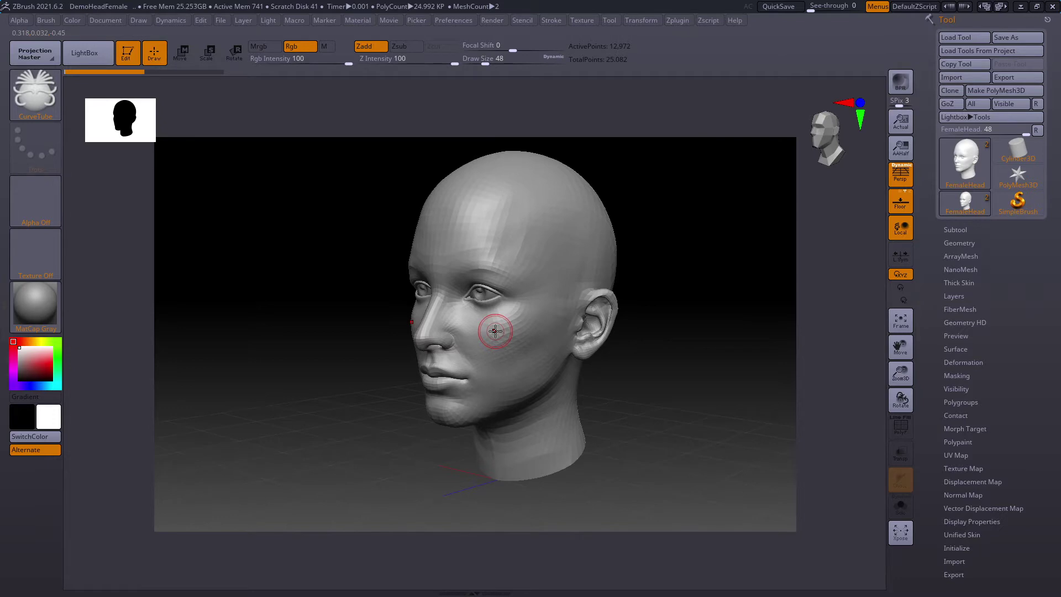
pyautogui.moveTo(502, 211)
pyautogui.mouseDown()
pyautogui.moveTo(492, 310)
pyautogui.moveTo(539, 394)
pyautogui.mouseUp()
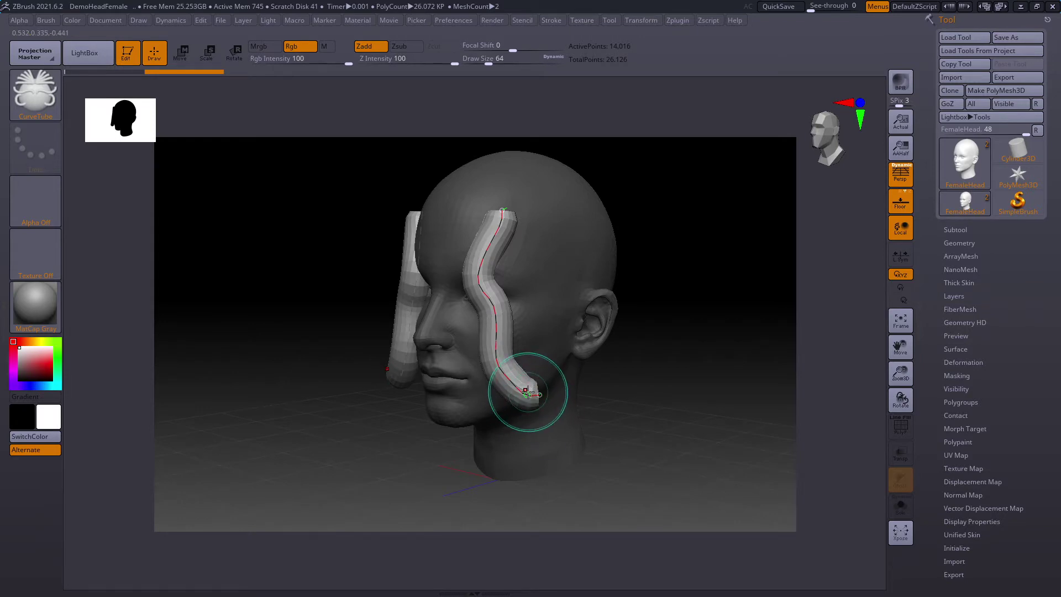
pyautogui.hotkey('ctrl', 'z')
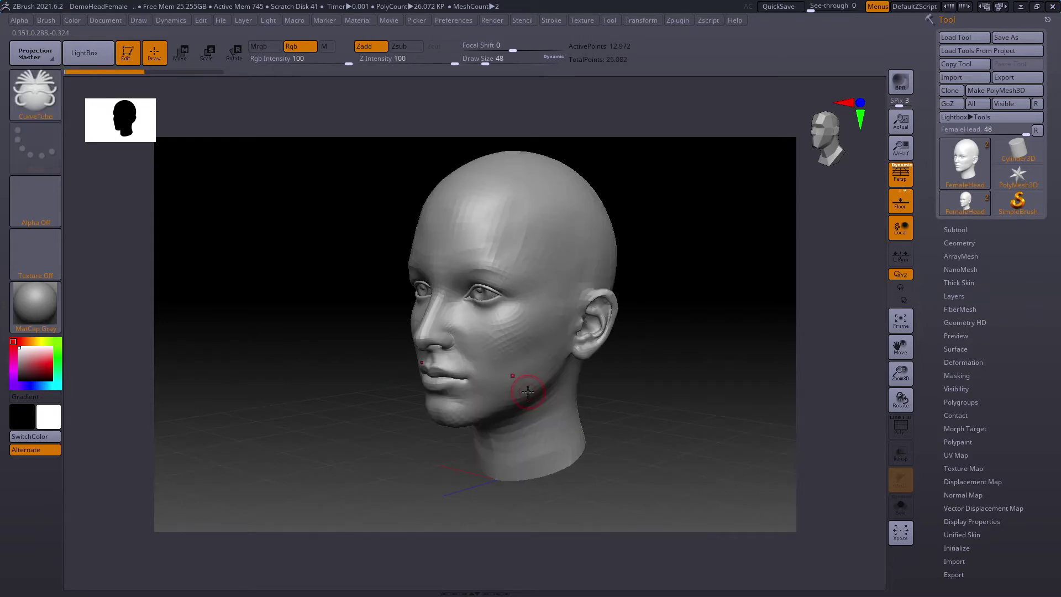
# - Dock the Stroke palette beside the canvas and expand its Curve Modifiers settings
pyautogui.click(555, 19)
pyautogui.moveTo(547, 36); pyautogui.dragTo(994, 89)
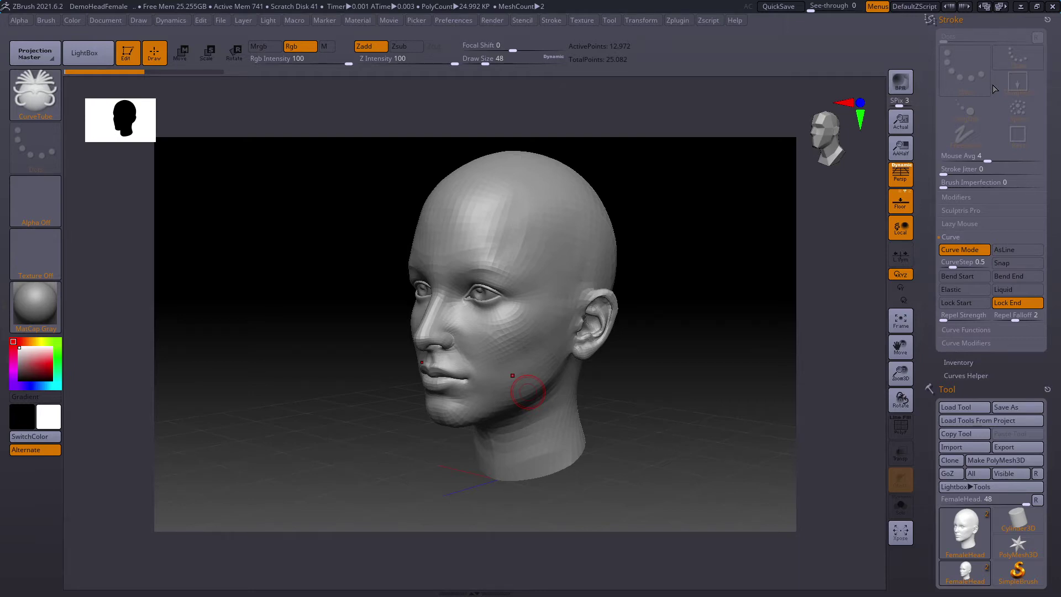
pyautogui.click(987, 329)
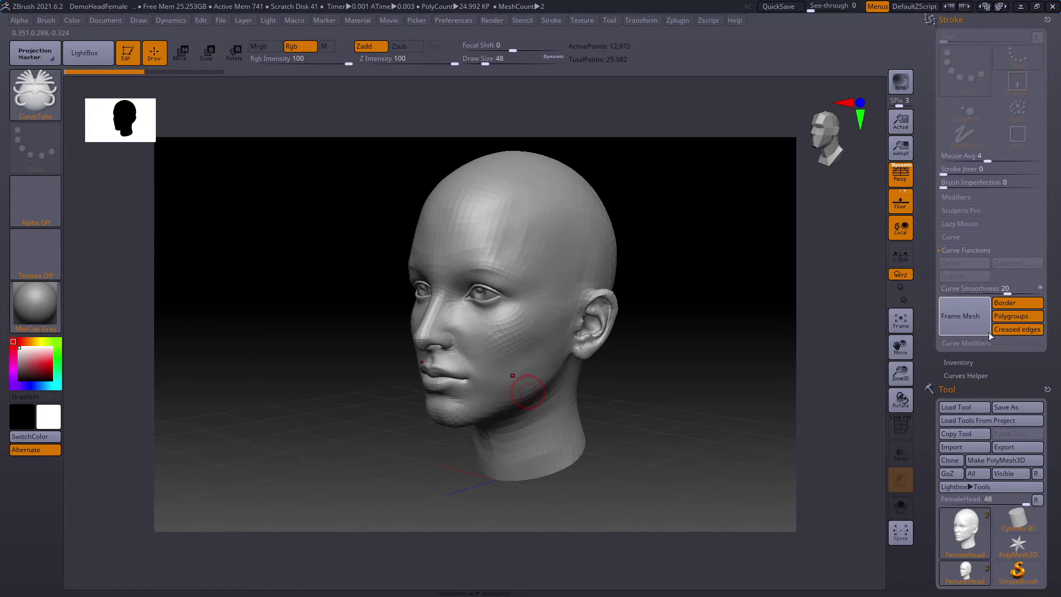
pyautogui.click(983, 343)
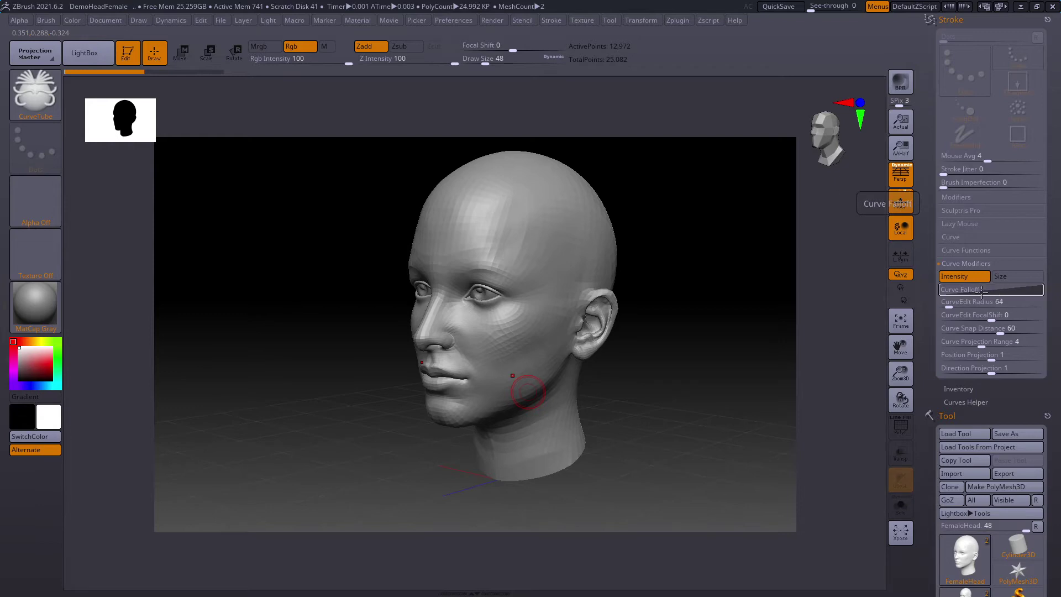
# - Set the CurveEdit Radius to 1 and flip the Curve Falloff graph so it slopes downward
pyautogui.moveTo(950, 305); pyautogui.dragTo(940, 305)
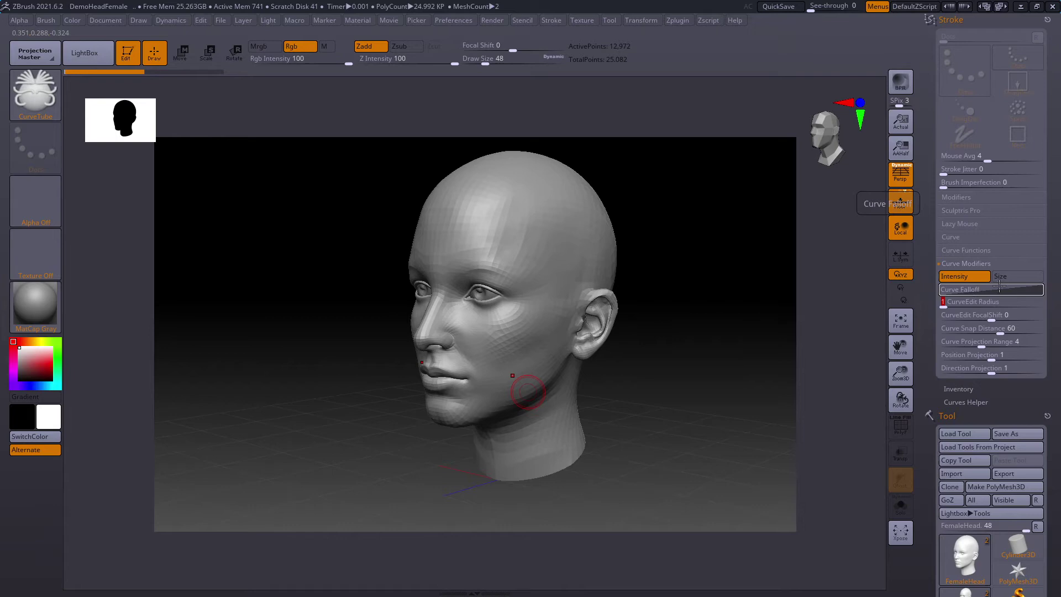
pyautogui.click(977, 290)
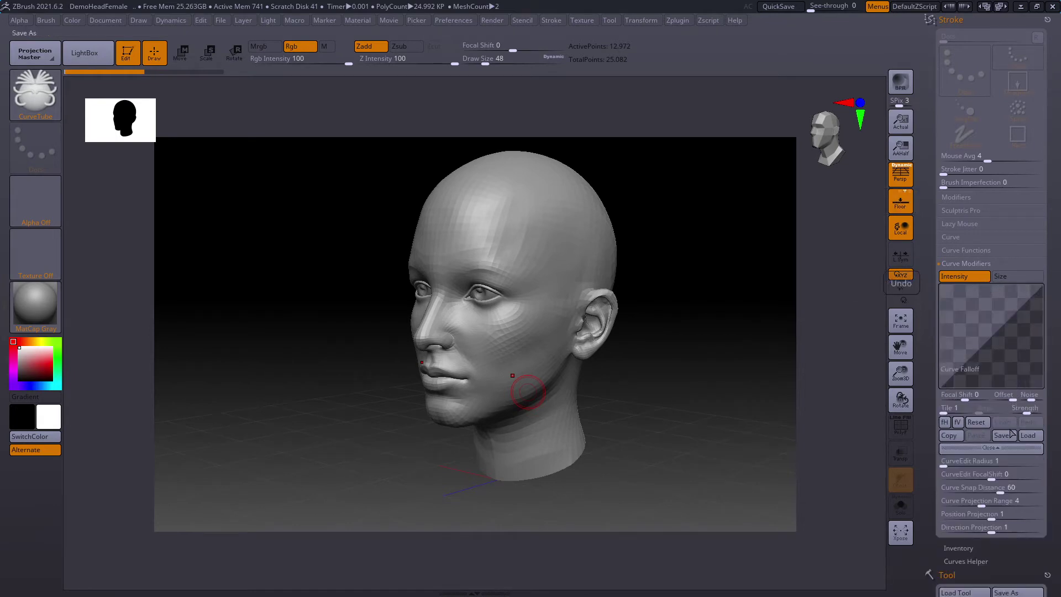
pyautogui.click(957, 422)
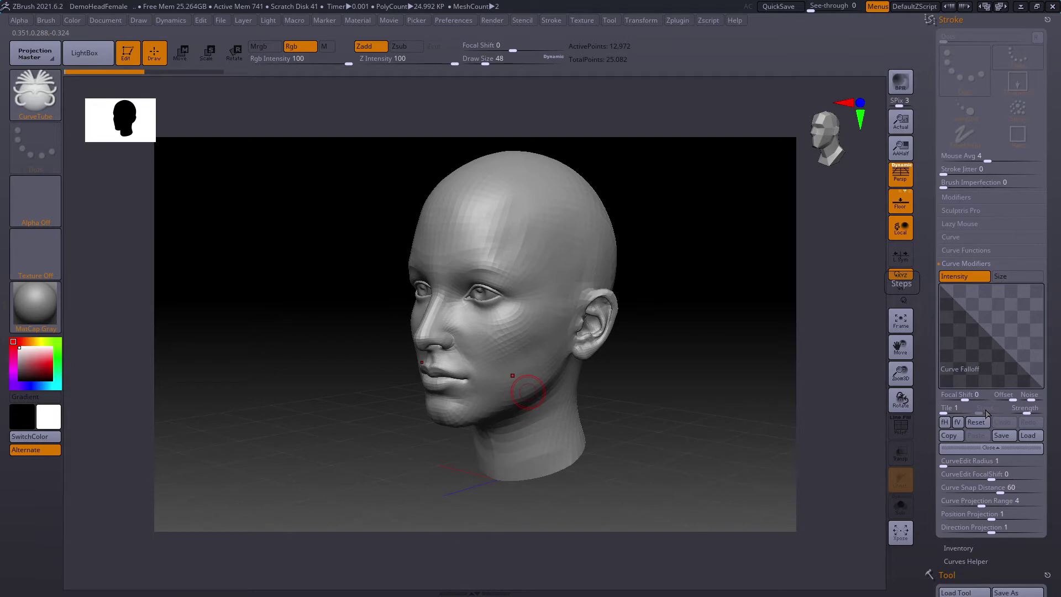
# - Enable the Size curve modifier, testing a tube down the face before and after and undoing both test tubes
pyautogui.moveTo(511, 213)
pyautogui.mouseDown()
pyautogui.moveTo(489, 263)
pyautogui.moveTo(574, 414)
pyautogui.mouseUp()
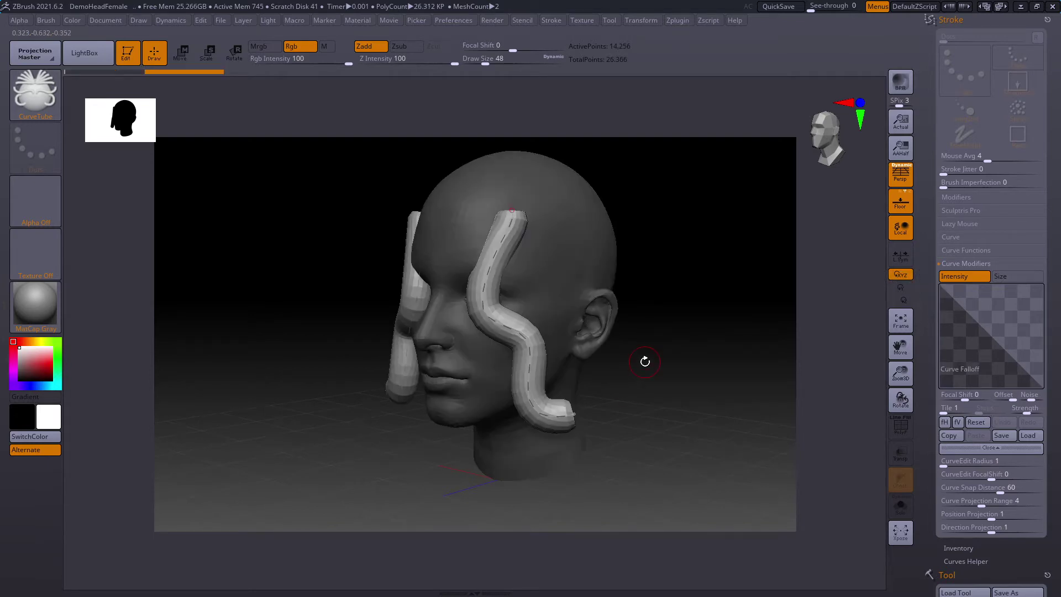
pyautogui.hotkey('ctrl', 'z')
pyautogui.click(1007, 276)
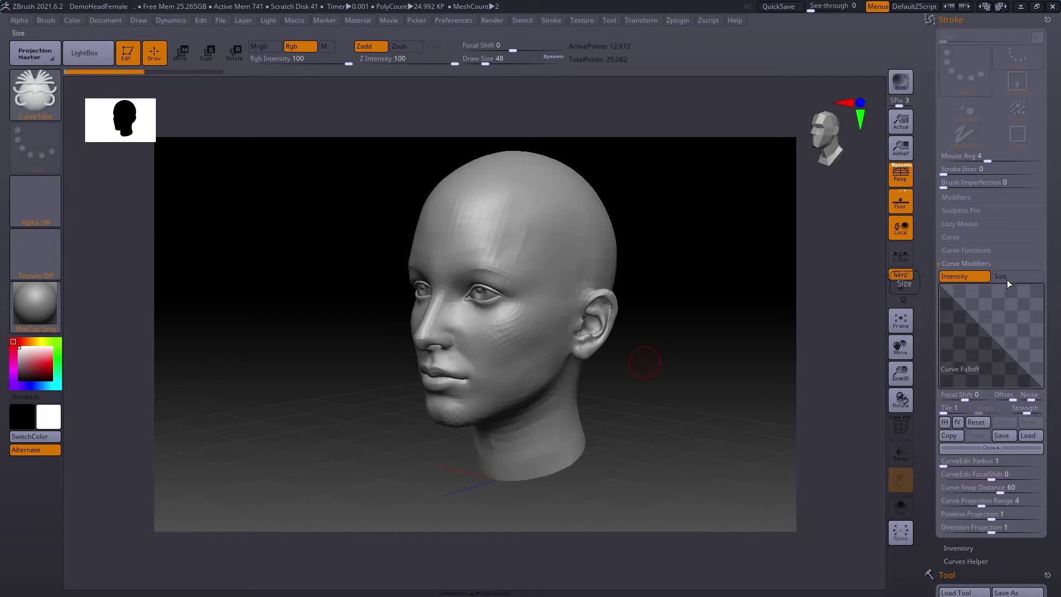
pyautogui.moveTo(519, 217)
pyautogui.mouseDown()
pyautogui.moveTo(495, 310)
pyautogui.moveTo(586, 412)
pyautogui.mouseUp()
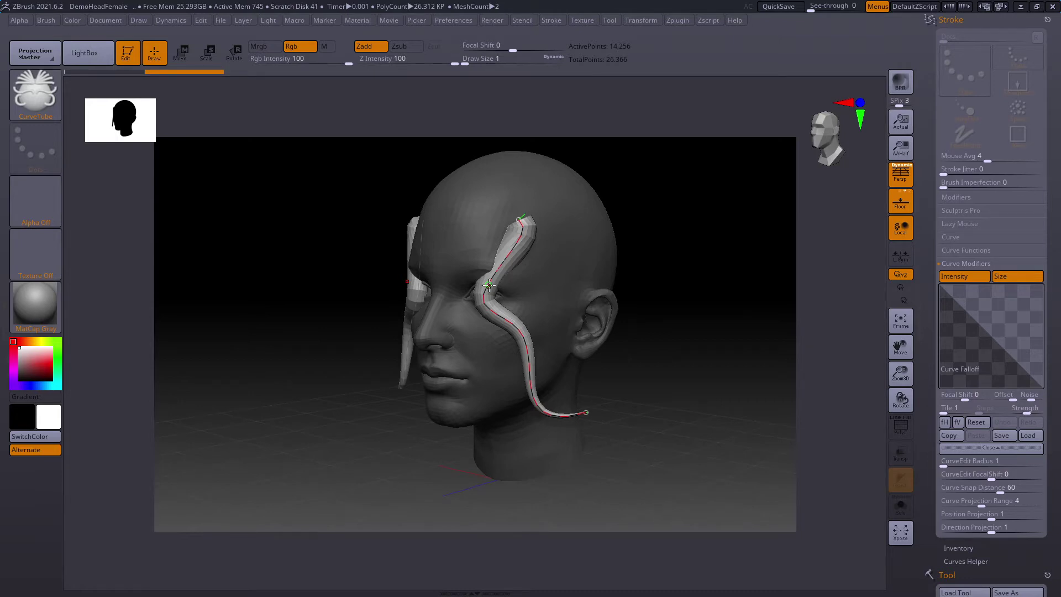
pyautogui.hotkey('ctrl', 'z')
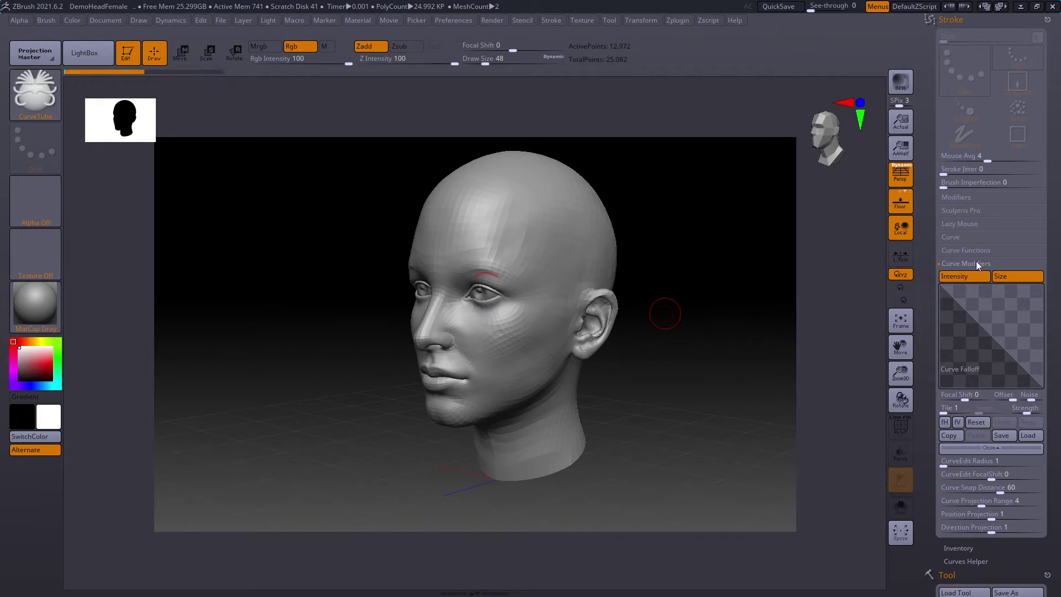
# - Set the curve's Repel Strength to 4
pyautogui.click(954, 235)
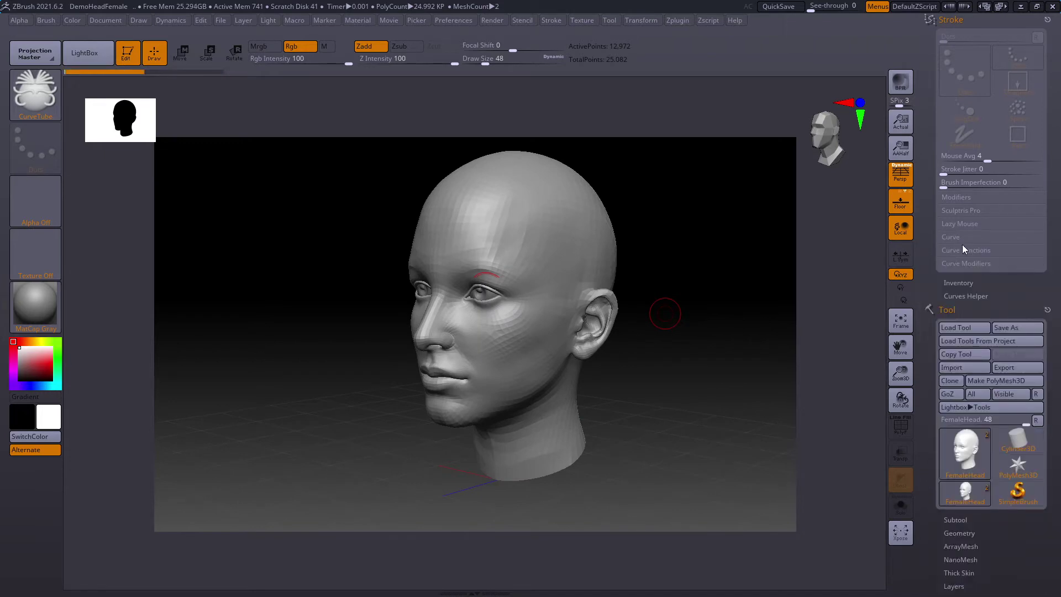
pyautogui.click(956, 237)
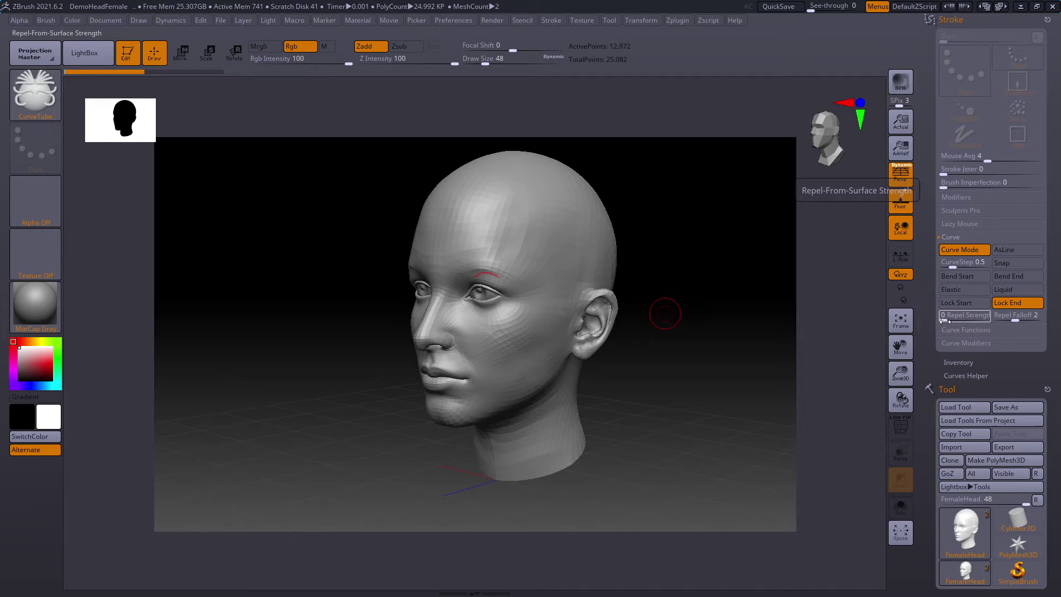
pyautogui.moveTo(945, 321); pyautogui.dragTo(955, 321)
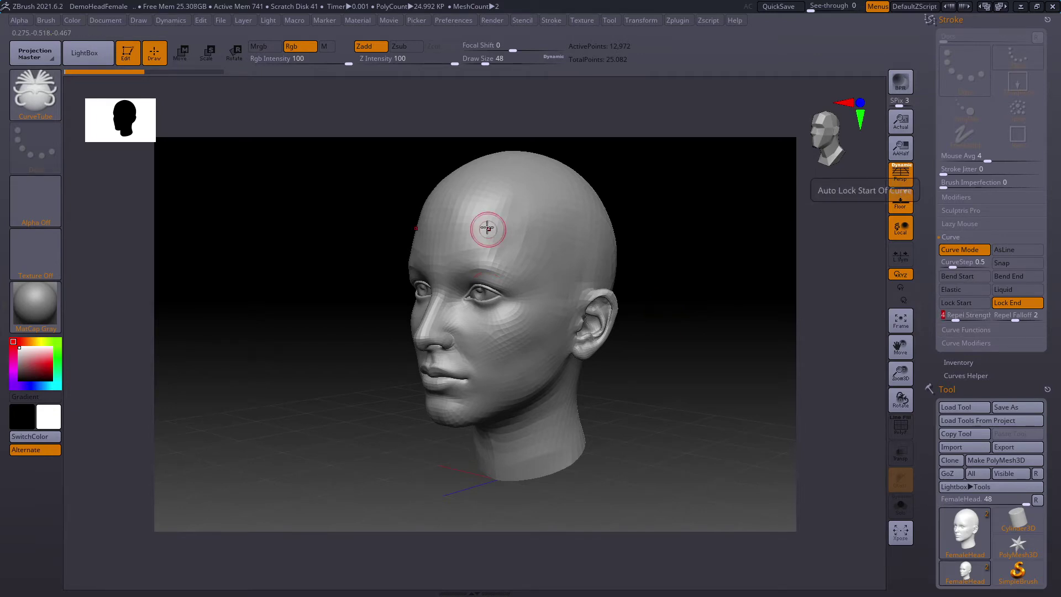
# - Draw several tapered tubes from the forehead and temple down the side of the head, checking them from the front
pyautogui.moveTo(494, 230)
pyautogui.mouseDown()
pyautogui.moveTo(484, 254)
pyautogui.moveTo(525, 367)
pyautogui.moveTo(617, 400)
pyautogui.mouseUp()
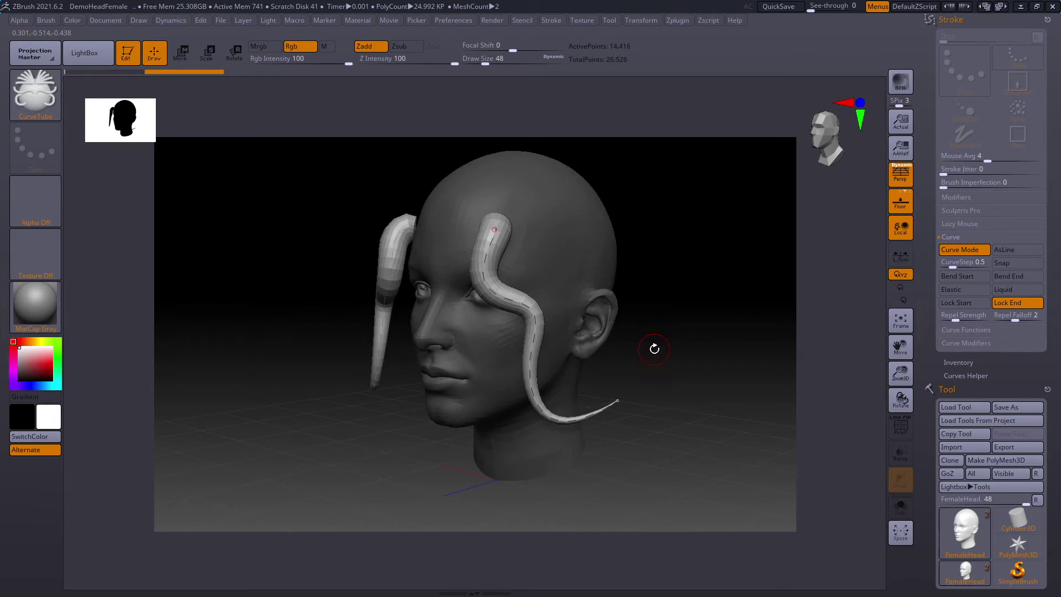
pyautogui.keyDown('shift'); pyautogui.moveTo(640, 351); pyautogui.dragTo(672, 354); pyautogui.keyUp('shift')
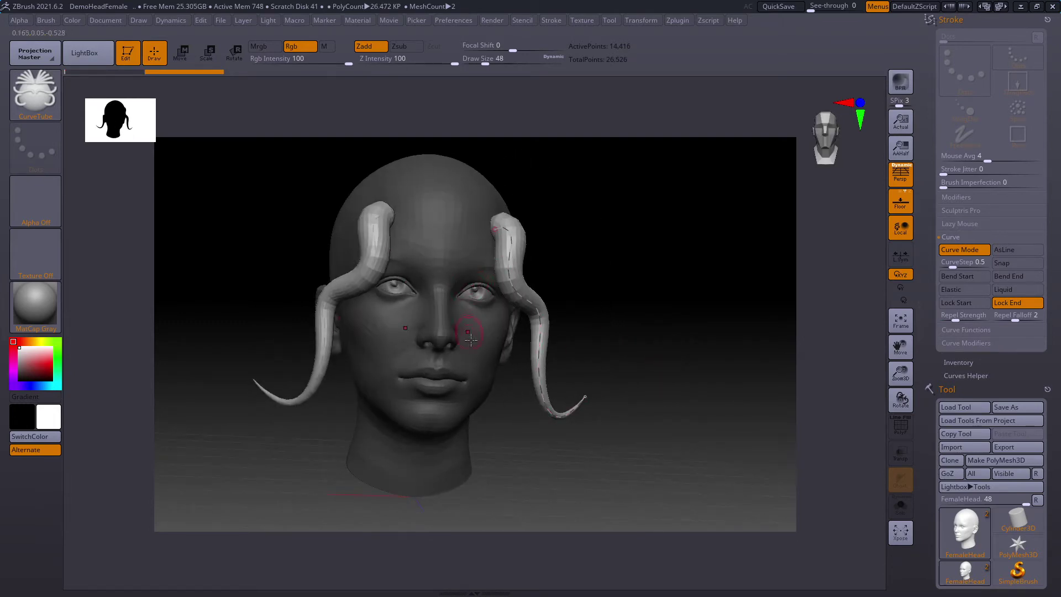
pyautogui.moveTo(625, 275); pyautogui.dragTo(656, 289)
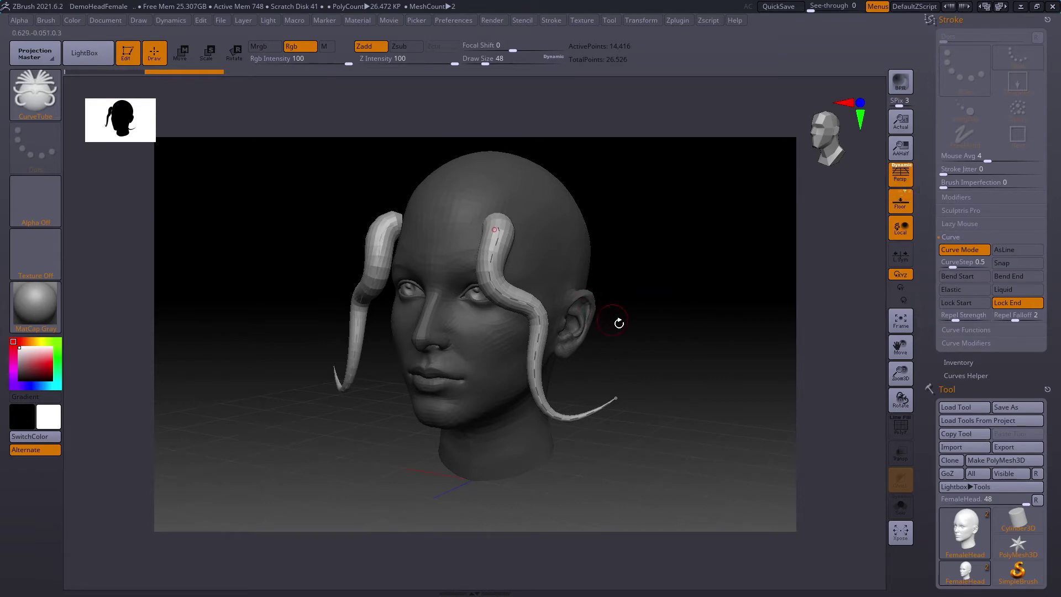
pyautogui.moveTo(618, 320); pyautogui.dragTo(664, 315)
pyautogui.moveTo(618, 269); pyautogui.dragTo(564, 282)
pyautogui.moveTo(469, 200)
pyautogui.mouseDown()
pyautogui.moveTo(473, 299)
pyautogui.moveTo(575, 414)
pyautogui.mouseUp()
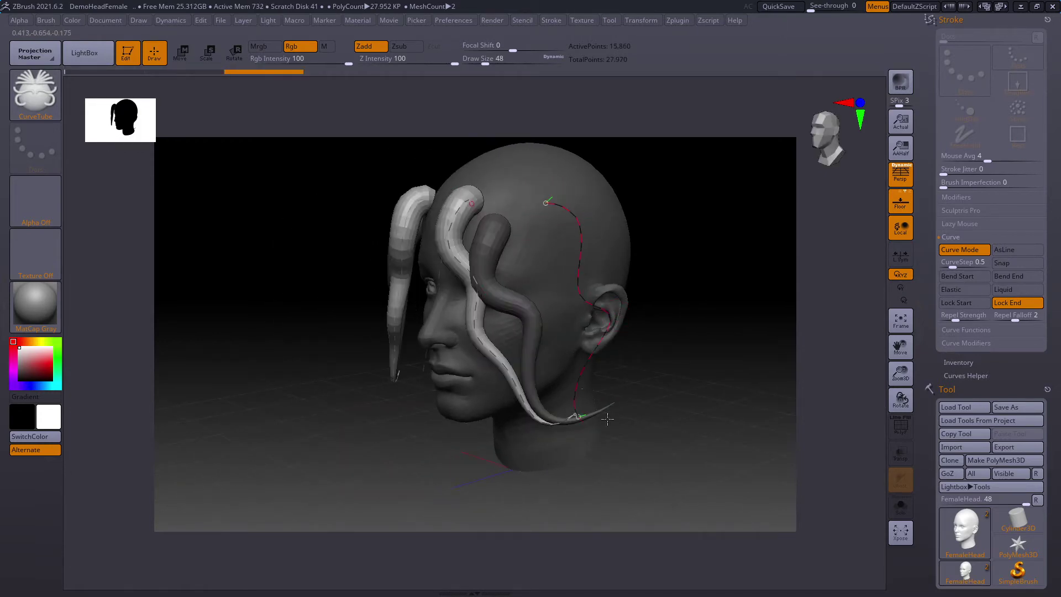
pyautogui.moveTo(611, 321); pyautogui.dragTo(660, 319)
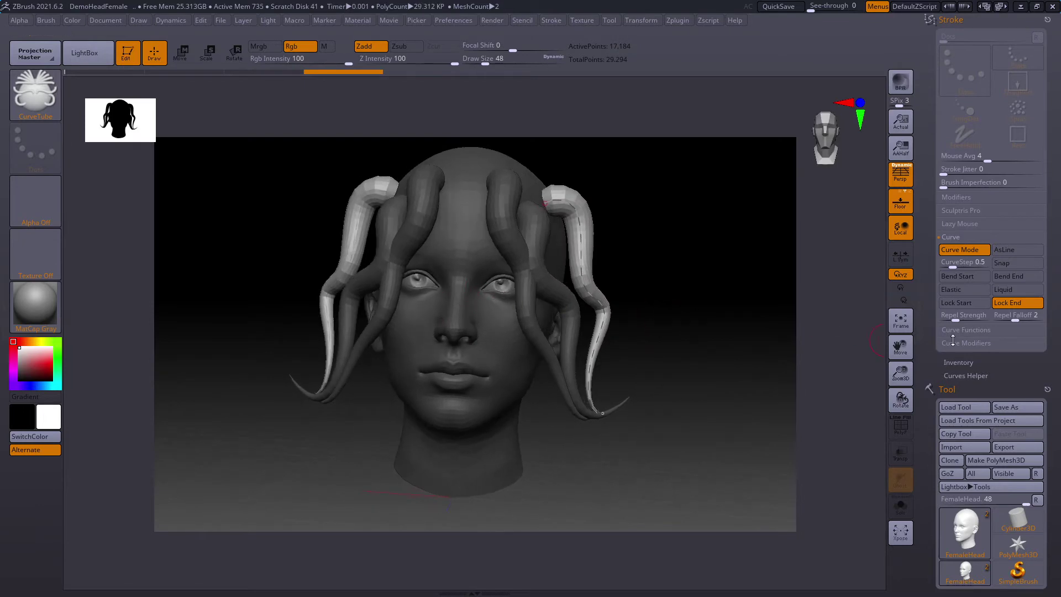
pyautogui.moveTo(461, 240)
pyautogui.mouseDown()
pyautogui.moveTo(479, 246)
pyautogui.moveTo(568, 451)
pyautogui.mouseUp()
# - Undo all the drawn tubes to return to the bare head
pyautogui.hotkey('ctrl', 'z')
pyautogui.hotkey('ctrl', 'z')
pyautogui.hotkey('ctrl', 'z')
pyautogui.hotkey('ctrl', 'z')
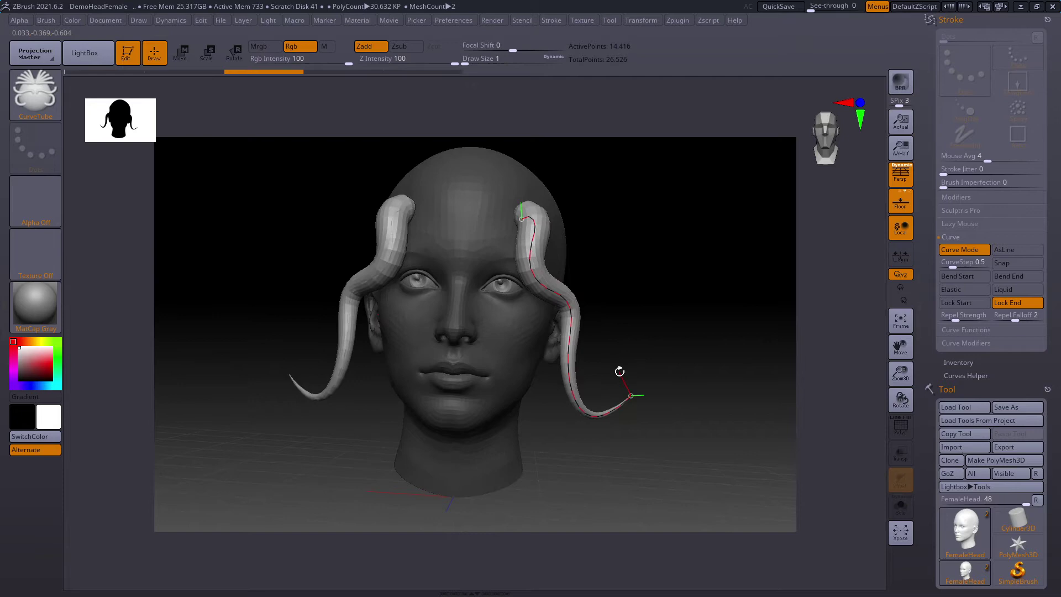
pyautogui.hotkey('ctrl', 'z')
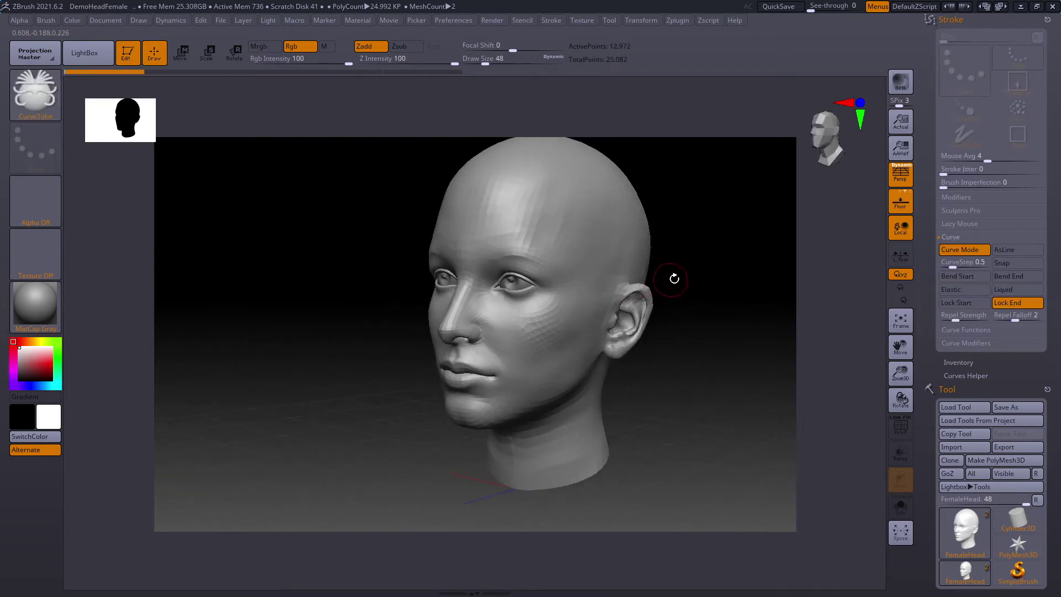
# - Try a Repel Strength of 21 on a tube drawn from the upper forehead, view it frontally and undo the tube
pyautogui.moveTo(700, 269); pyautogui.dragTo(665, 277)
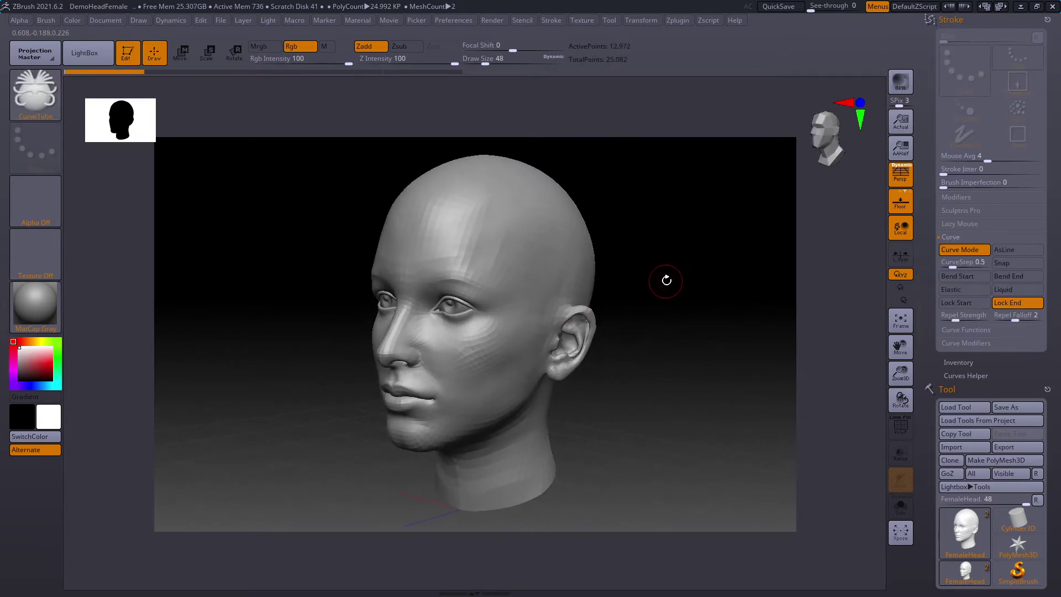
pyautogui.moveTo(958, 319); pyautogui.dragTo(971, 319)
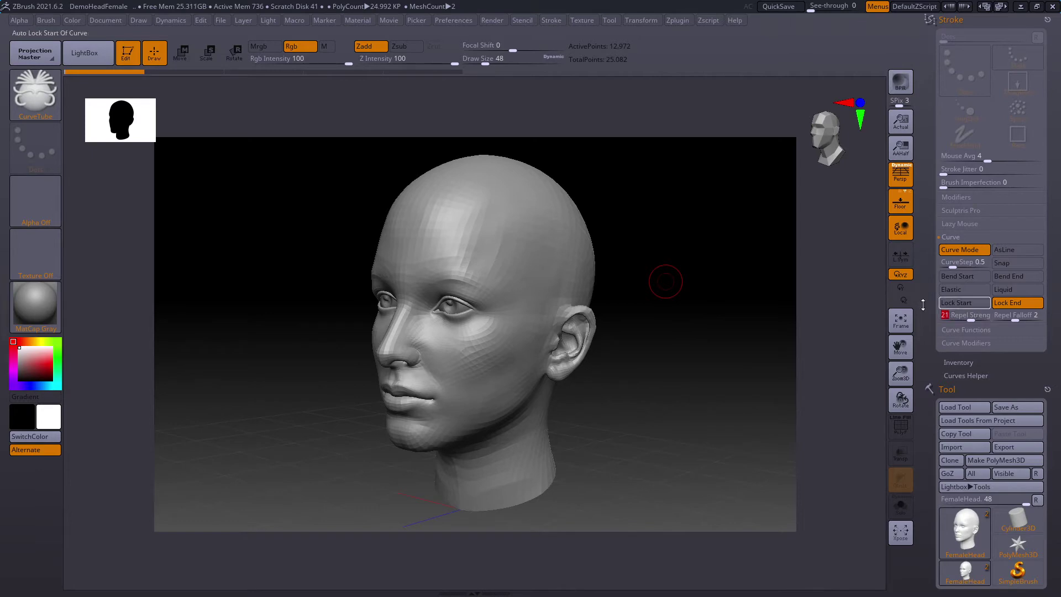
pyautogui.moveTo(491, 204); pyautogui.dragTo(487, 330)
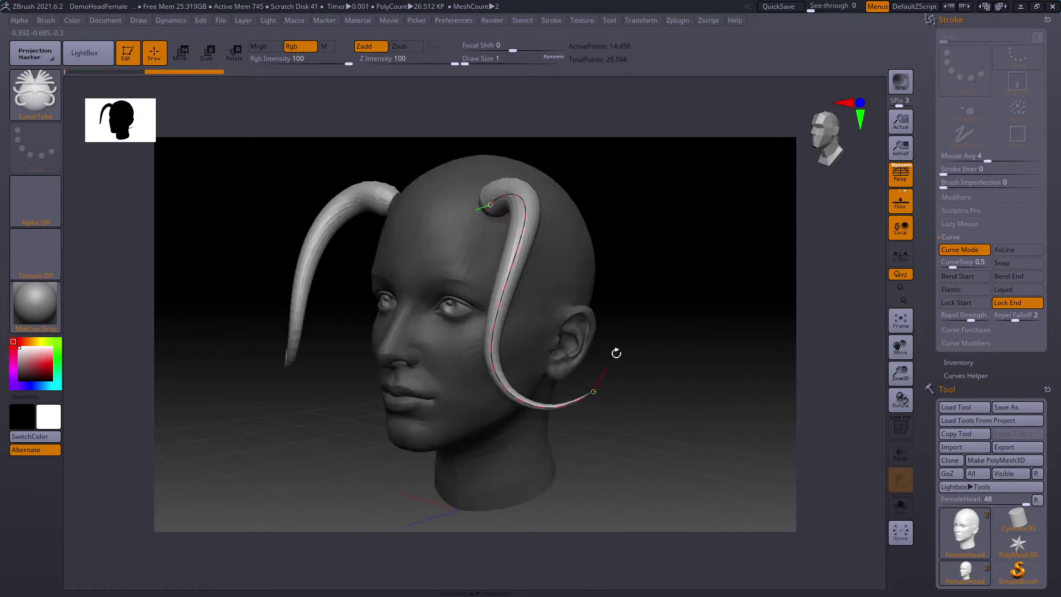
pyautogui.keyDown('shift'); pyautogui.moveTo(634, 353); pyautogui.dragTo(661, 348); pyautogui.keyUp('shift')
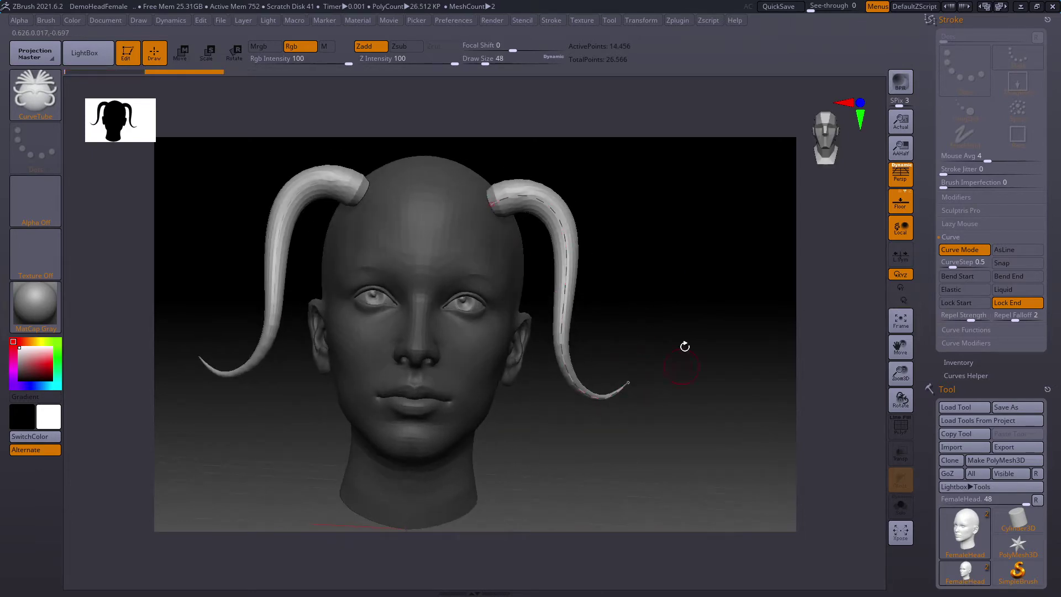
pyautogui.hotkey('ctrl', 'z')
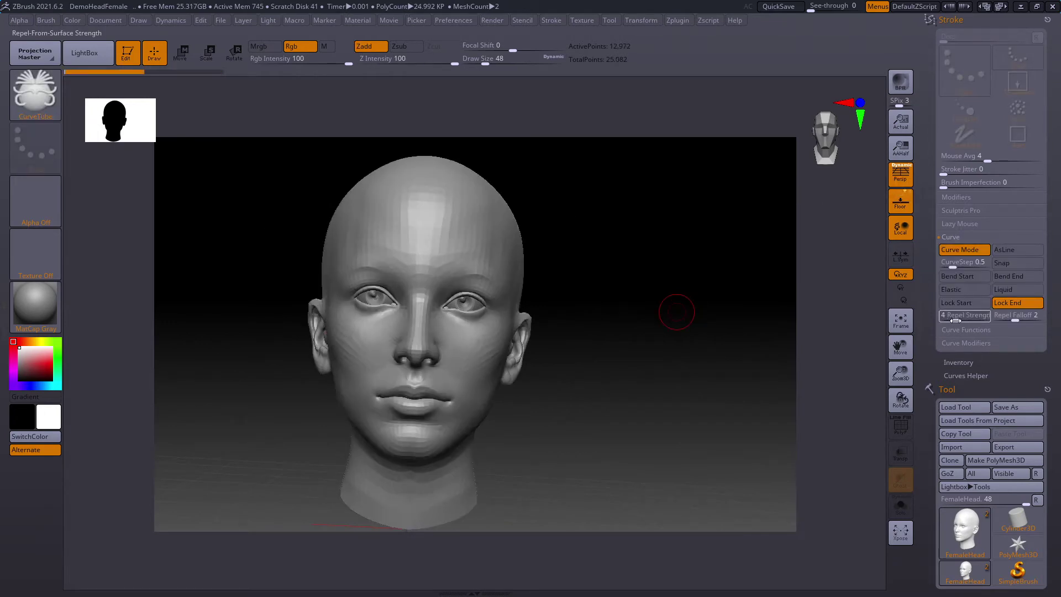
# - Set the Repel Strength to 3 and expand the Curve Functions settings
pyautogui.moveTo(956, 320); pyautogui.dragTo(972, 315)
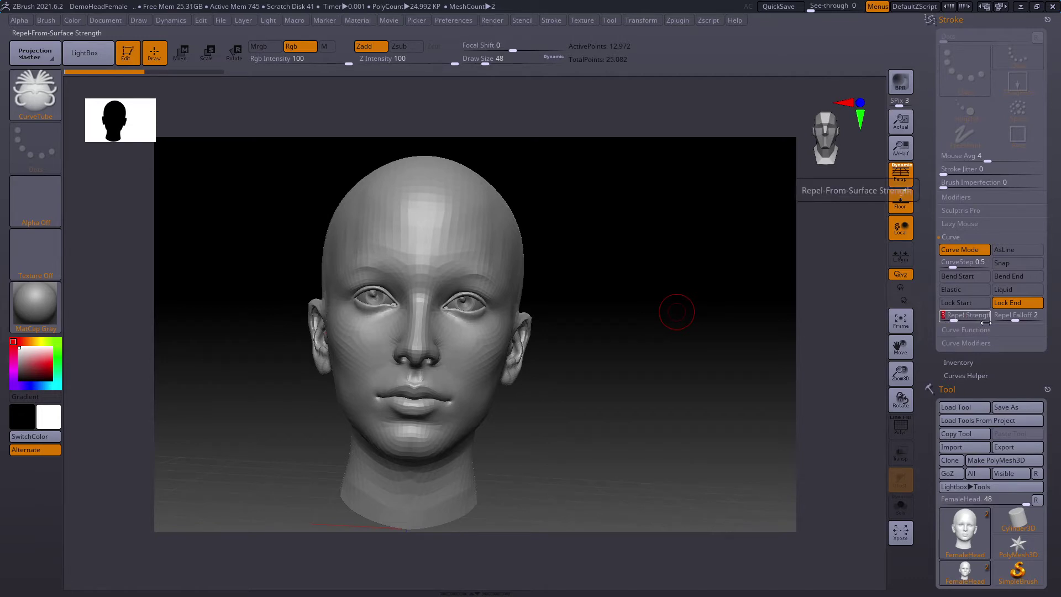
pyautogui.click(959, 330)
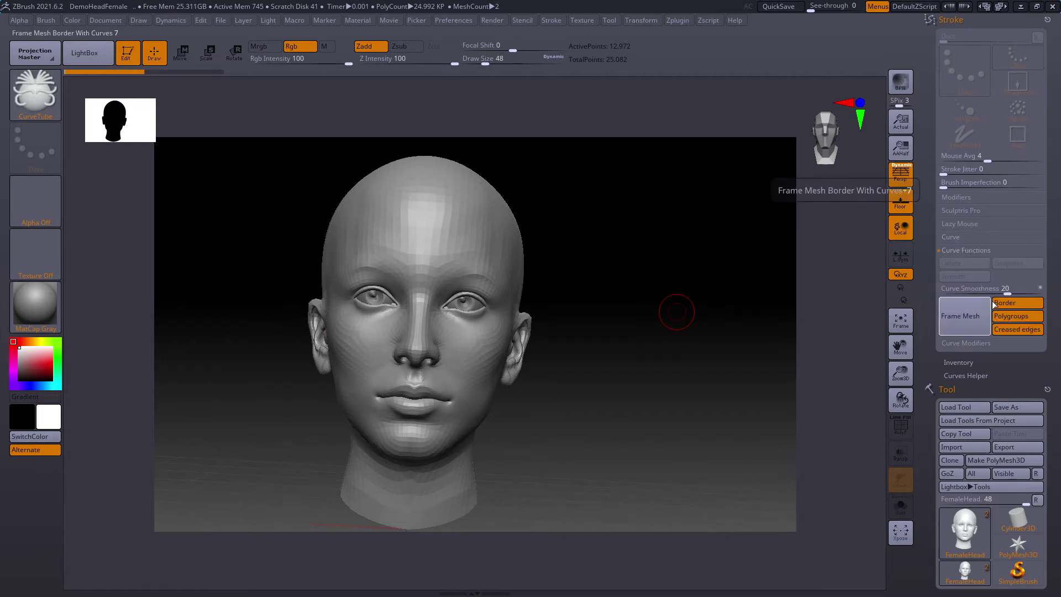
# - Expand the Curve settings, test a Repel Strength of 4 with a tube drawn from the forehead, view it and undo the tube
pyautogui.click(962, 237)
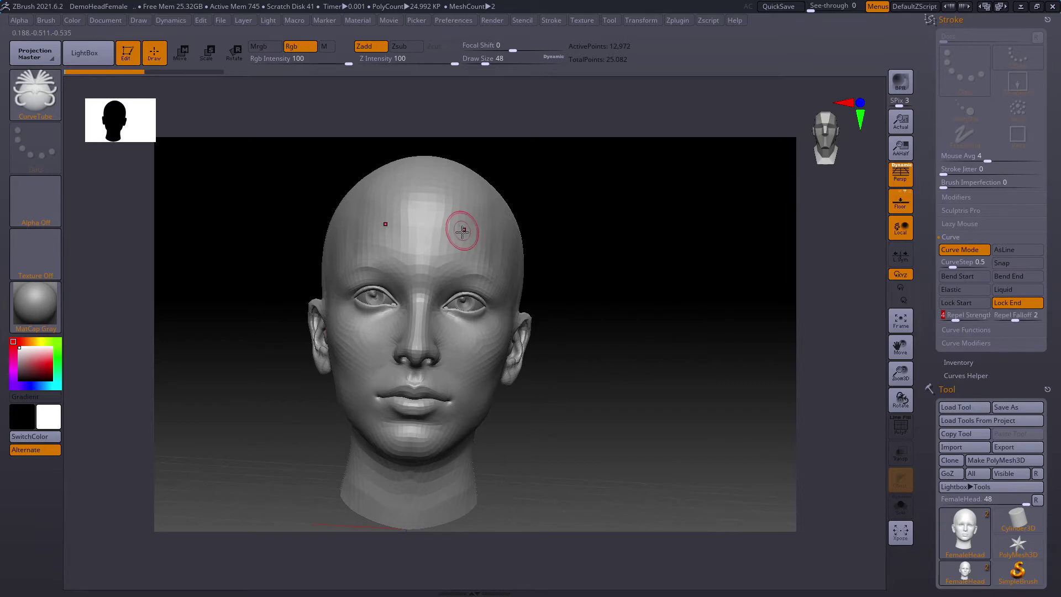
pyautogui.moveTo(462, 230)
pyautogui.mouseDown()
pyautogui.moveTo(495, 250)
pyautogui.moveTo(592, 403)
pyautogui.moveTo(586, 411)
pyautogui.mouseUp()
pyautogui.moveTo(637, 317); pyautogui.dragTo(616, 318)
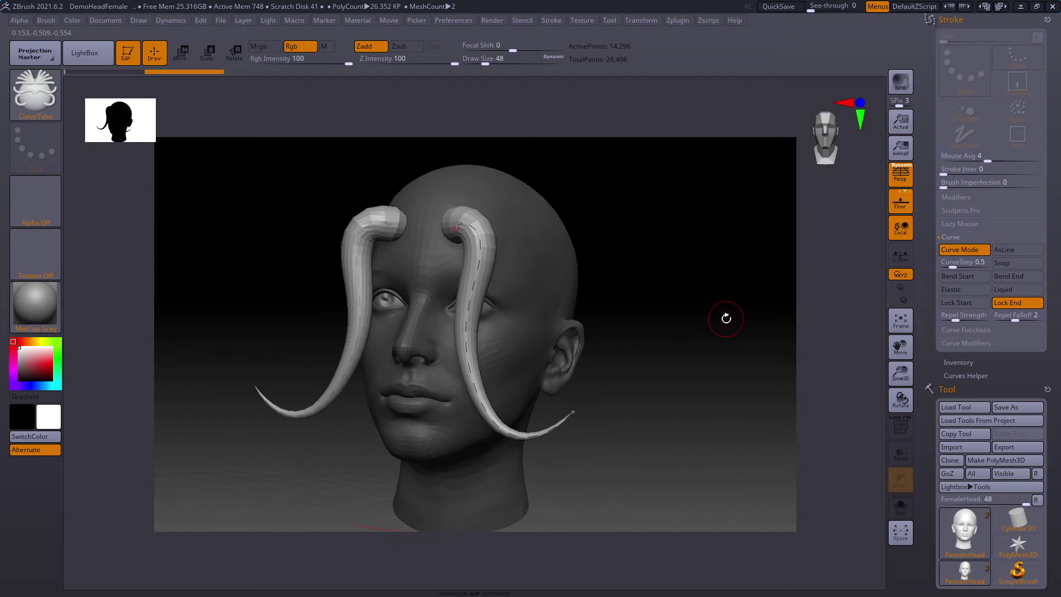
pyautogui.hotkey('ctrl', 'z')
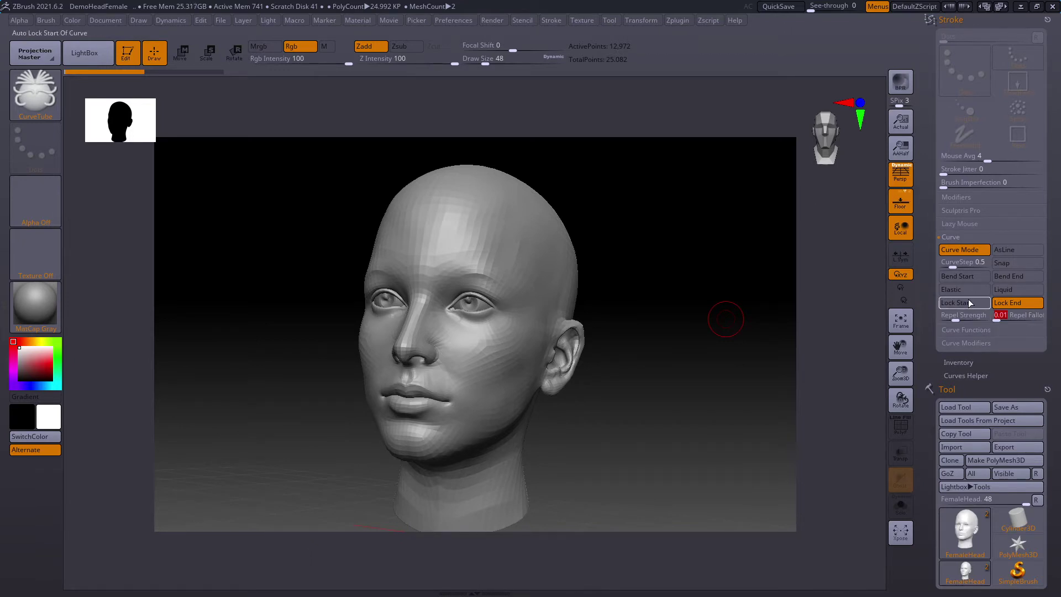
# - Try a Repel Falloff of 0.01 on tubes drawn from the forehead and temple, view them from several angles and undo them
pyautogui.moveTo(476, 218); pyautogui.dragTo(462, 381)
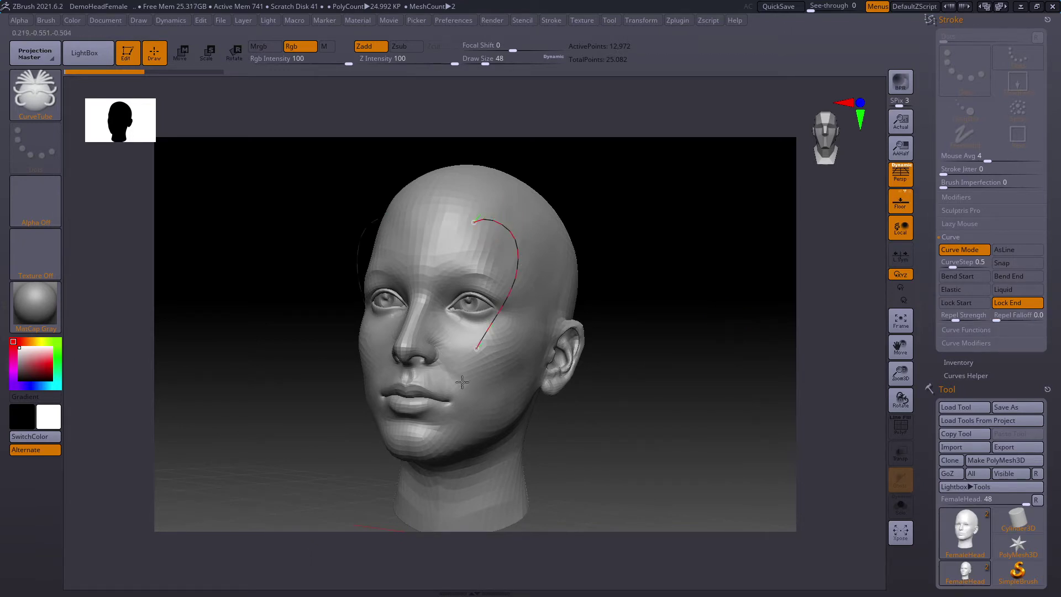
pyautogui.moveTo(625, 308)
pyautogui.mouseDown()
pyautogui.moveTo(664, 313)
pyautogui.moveTo(647, 322)
pyautogui.moveTo(574, 300)
pyautogui.mouseUp()
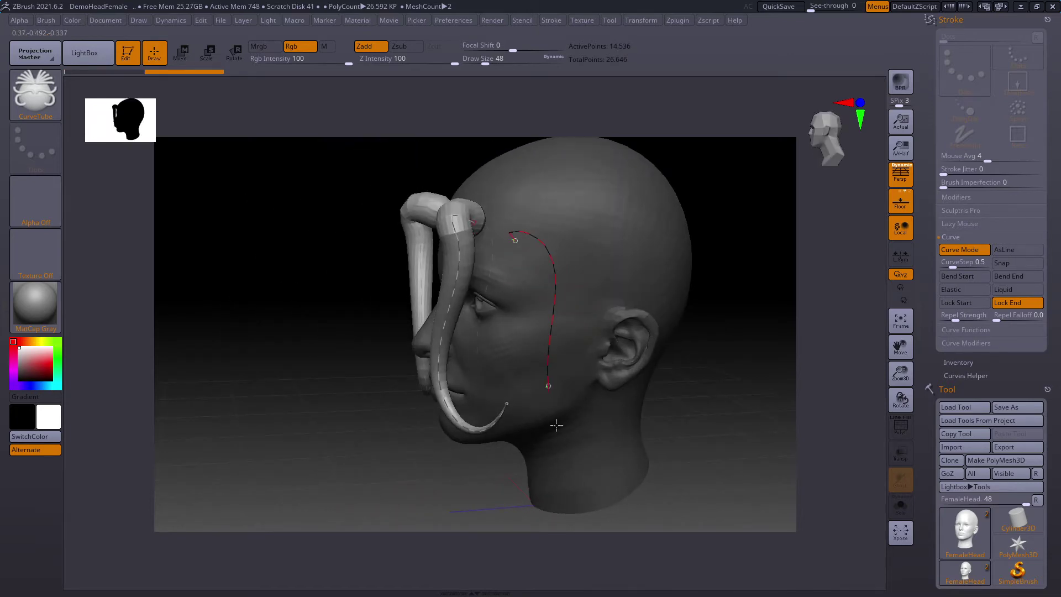
pyautogui.moveTo(659, 350); pyautogui.dragTo(705, 356)
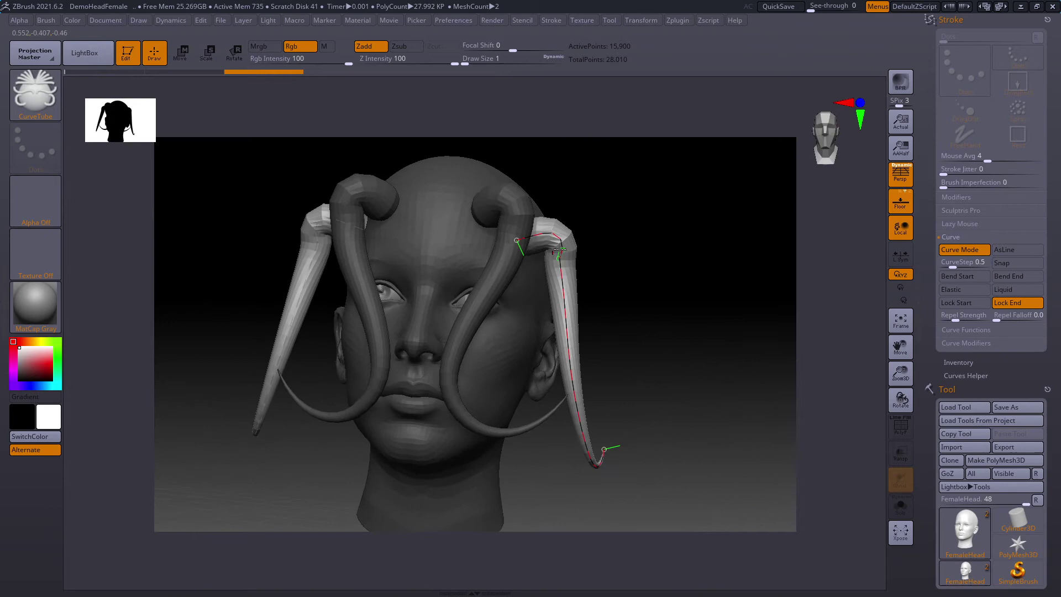
pyautogui.moveTo(606, 346); pyautogui.dragTo(544, 364)
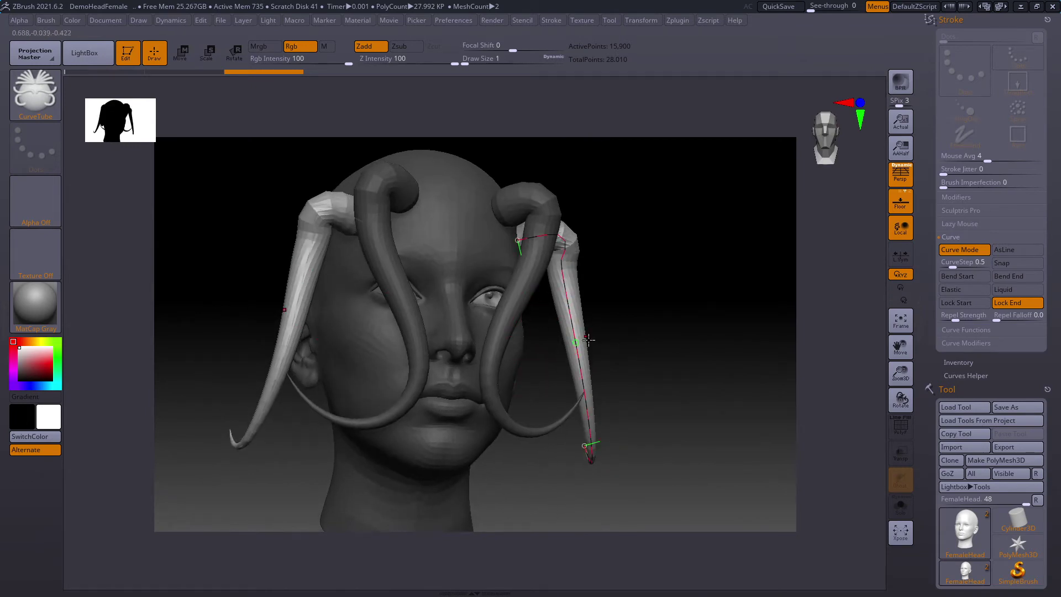
pyautogui.hotkey('ctrl', 'z')
pyautogui.hotkey('ctrl', 'z')
pyautogui.moveTo(623, 315); pyautogui.dragTo(668, 312)
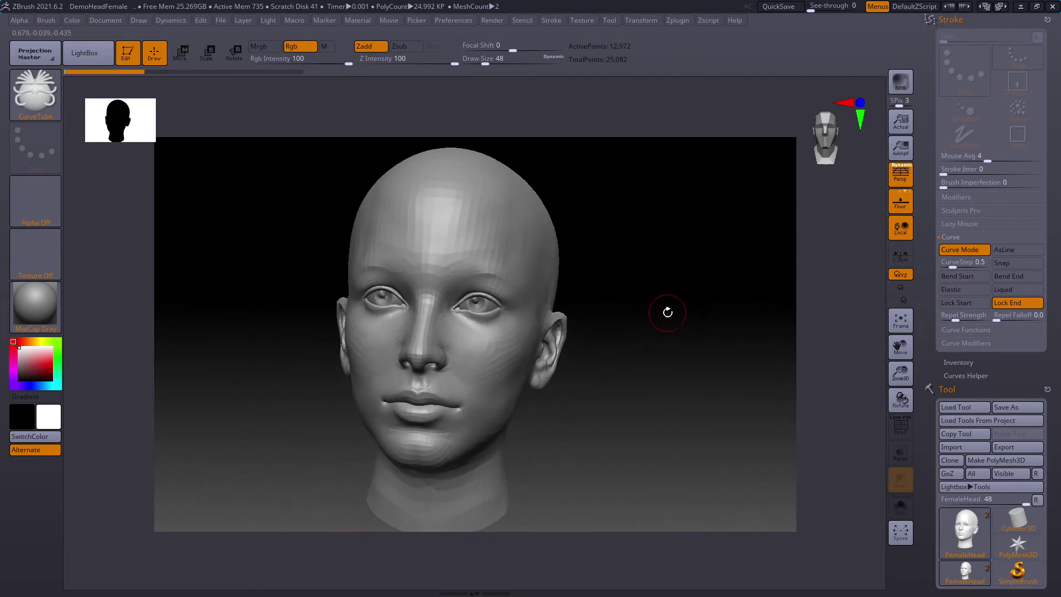
# - Set the Repel Falloff to 10, try tubes drawn from the forehead and temple, and undo the stray temple strokes
pyautogui.moveTo(1003, 321); pyautogui.dragTo(1016, 320)
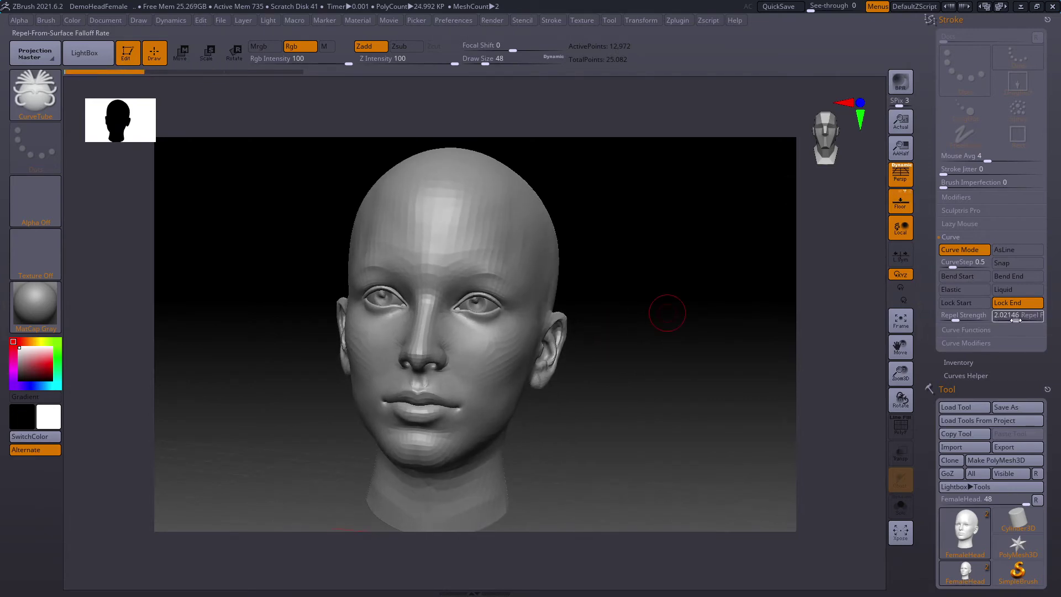
pyautogui.click(1042, 321)
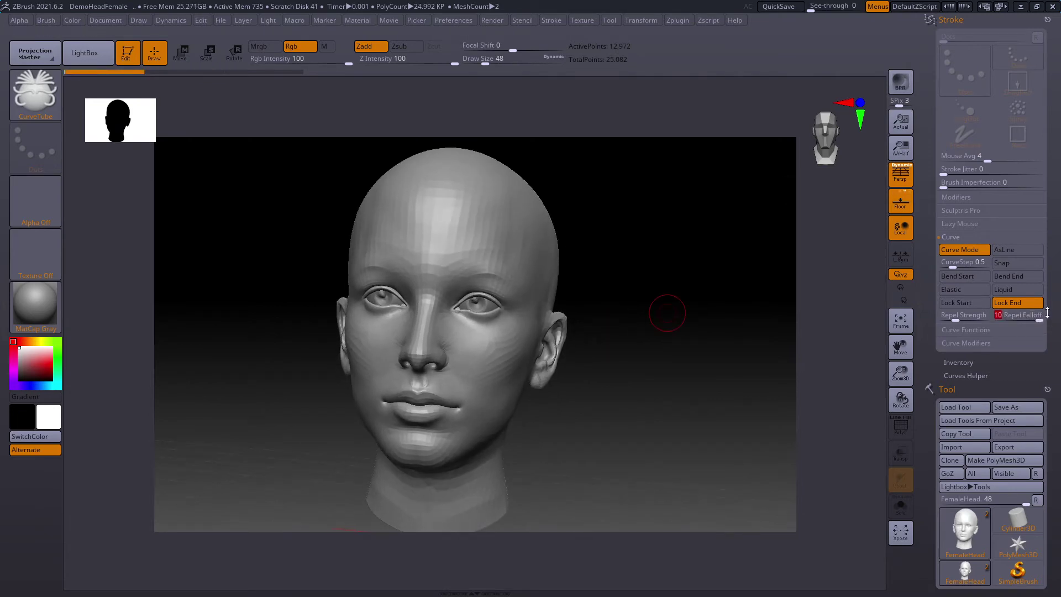
pyautogui.moveTo(466, 208); pyautogui.dragTo(563, 413)
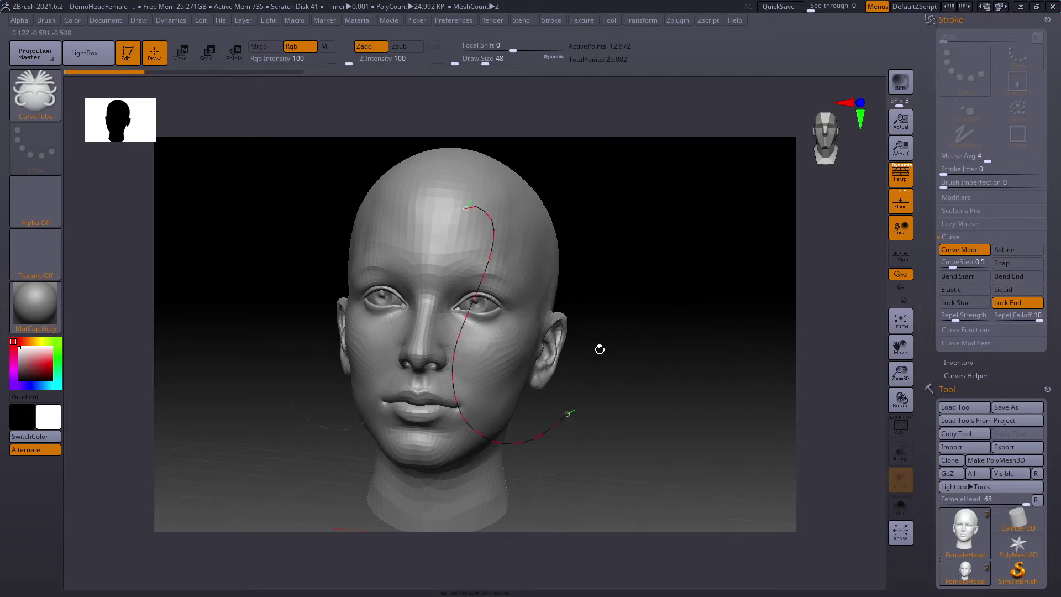
pyautogui.moveTo(595, 316); pyautogui.dragTo(672, 317)
pyautogui.moveTo(481, 214)
pyautogui.mouseDown()
pyautogui.moveTo(530, 415)
pyautogui.moveTo(624, 427)
pyautogui.mouseUp()
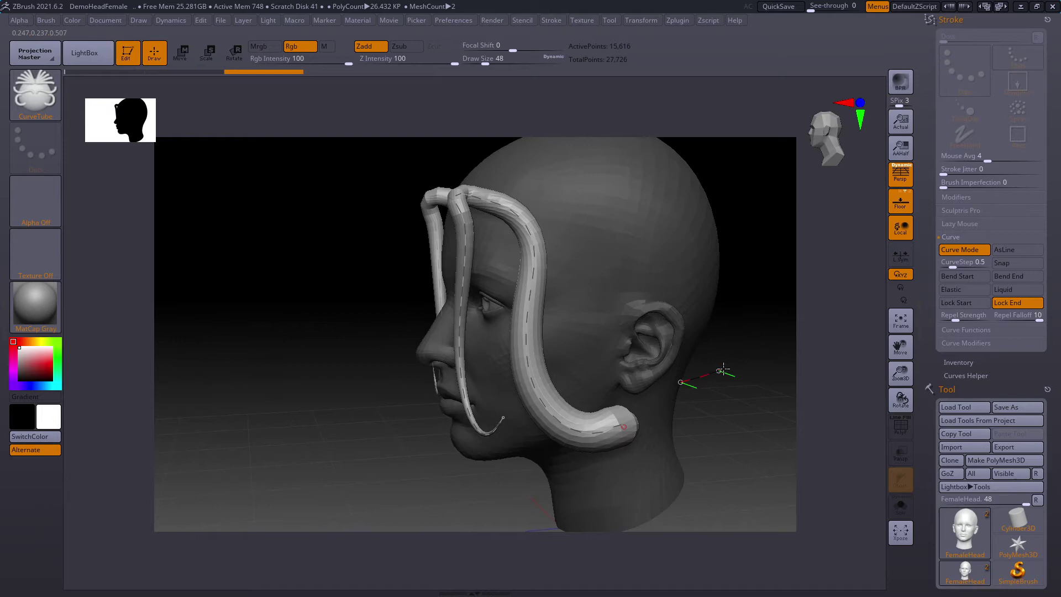
pyautogui.moveTo(724, 370); pyautogui.dragTo(729, 376)
pyautogui.hotkey('ctrl', 'z')
pyautogui.hotkey('ctrl', 'z')
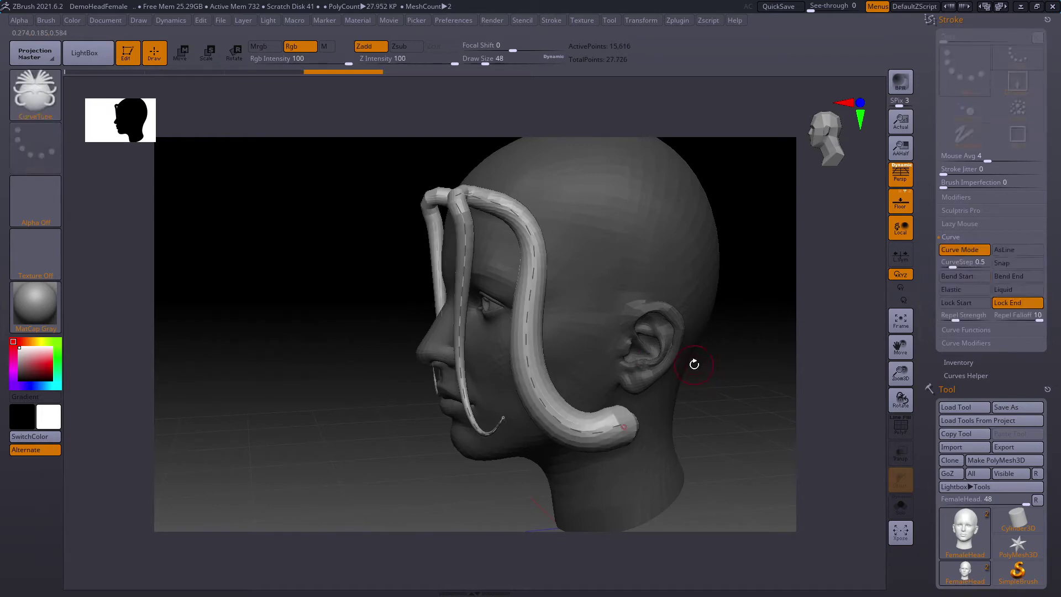
# - Draw more tapered tubes down the temple, from beside the eye over the cheek, and from above the ear
pyautogui.moveTo(651, 446); pyautogui.dragTo(655, 442)
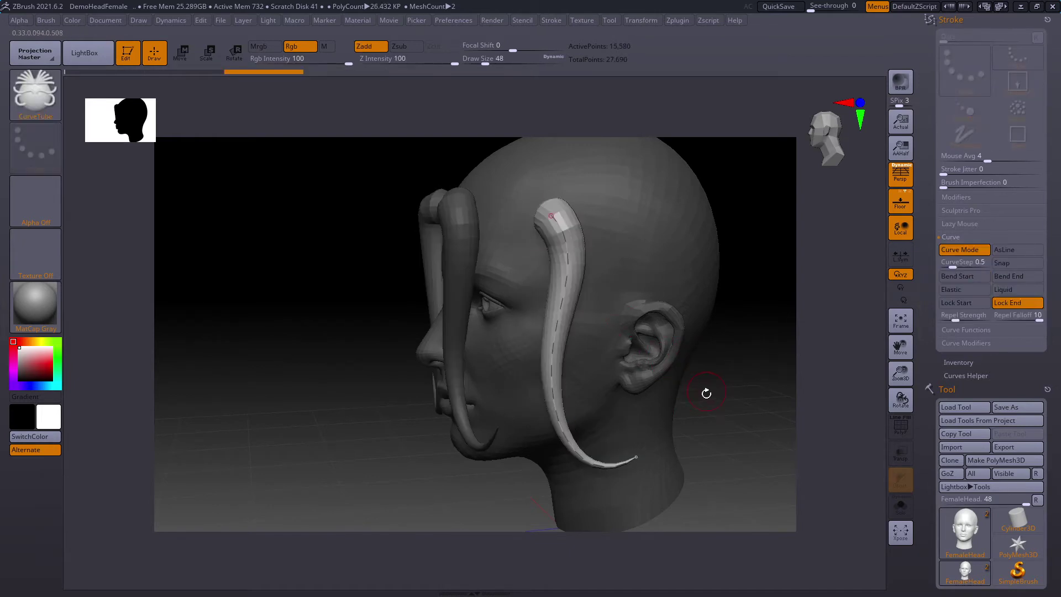
pyautogui.moveTo(706, 393)
pyautogui.mouseDown()
pyautogui.moveTo(734, 388)
pyautogui.moveTo(721, 374)
pyautogui.mouseUp()
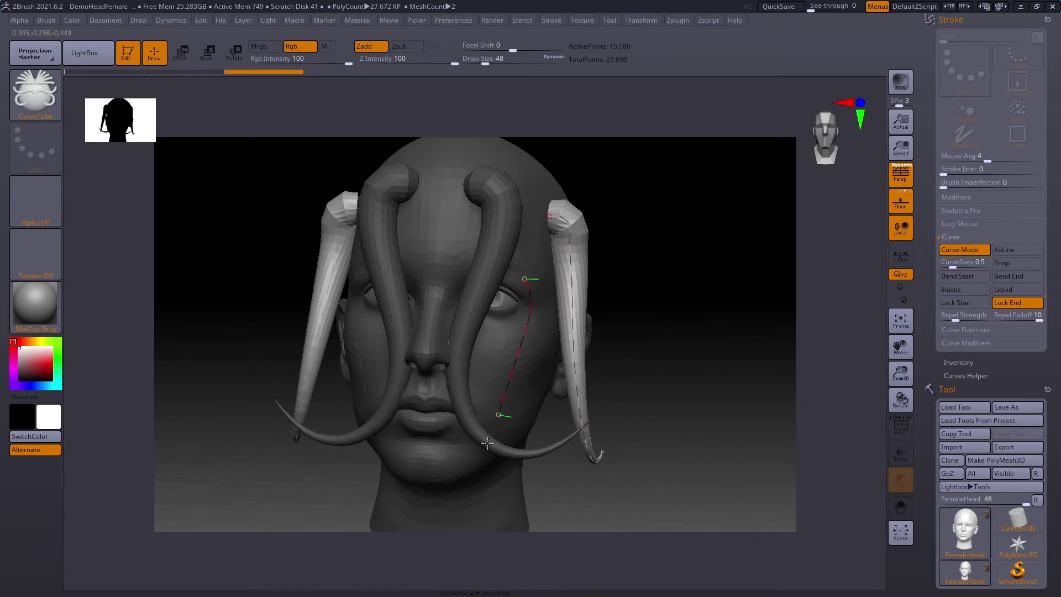
pyautogui.moveTo(487, 443); pyautogui.dragTo(524, 503)
pyautogui.moveTo(695, 380); pyautogui.dragTo(637, 376)
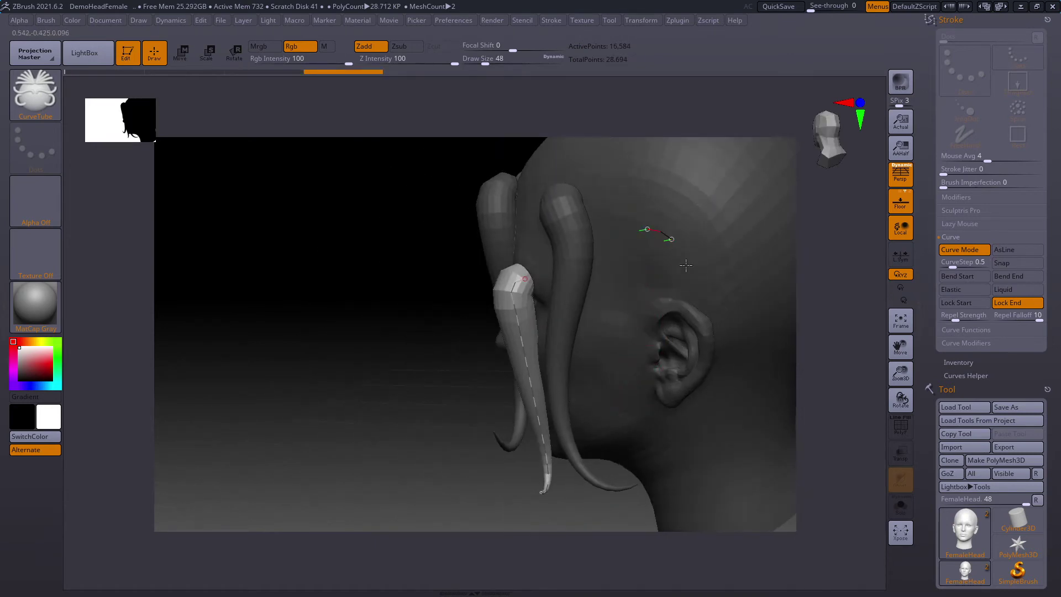
pyautogui.moveTo(686, 265); pyautogui.dragTo(711, 433)
pyautogui.moveTo(372, 433); pyautogui.dragTo(524, 394)
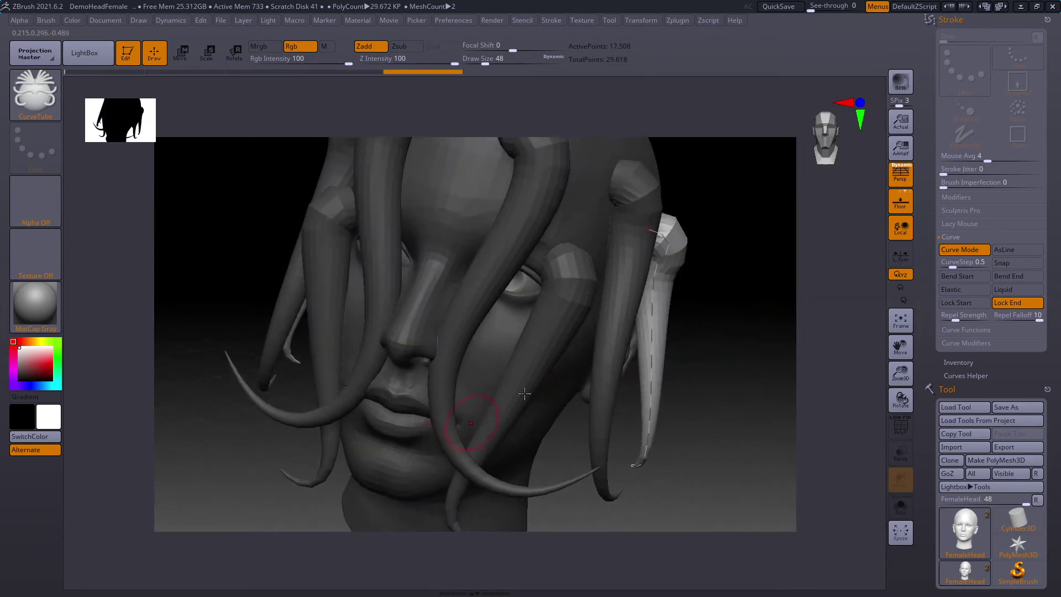
# - Undo all the drawn tubes and reframe the whole bare head in a three-quarter view
pyautogui.hotkey('ctrl', 'z')
pyautogui.hotkey('ctrl', 'z')
pyautogui.hotkey('ctrl', 'z')
pyautogui.hotkey('ctrl', 'z')
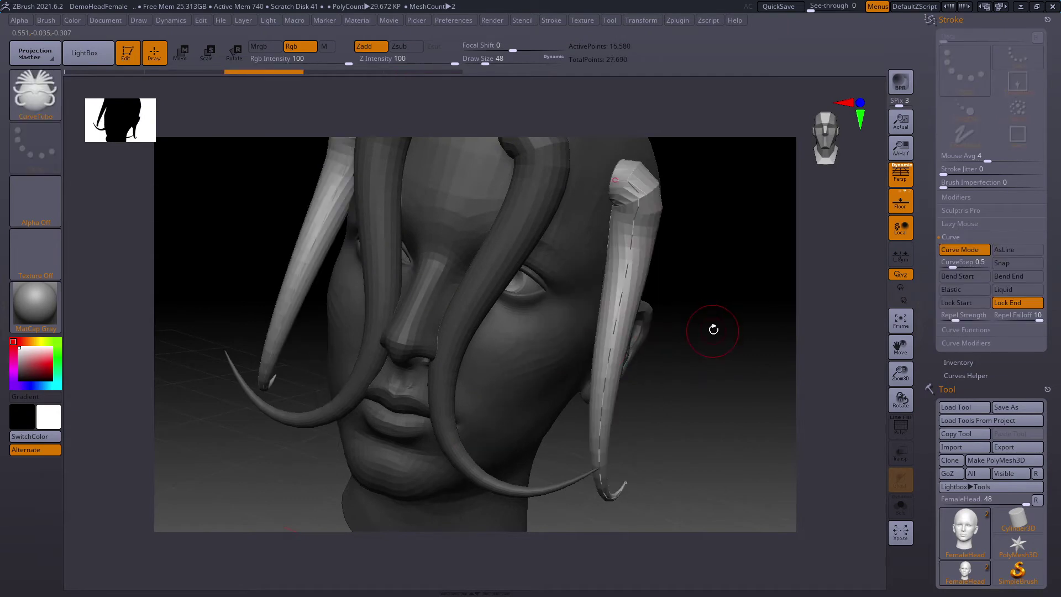
pyautogui.keyDown('ctrl'); pyautogui.moveTo(692, 359); pyautogui.dragTo(678, 271, button='right'); pyautogui.keyUp('ctrl')
pyautogui.keyDown('alt'); pyautogui.moveTo(687, 274); pyautogui.dragTo(665, 314); pyautogui.keyUp('alt')
pyautogui.click(821, 128)
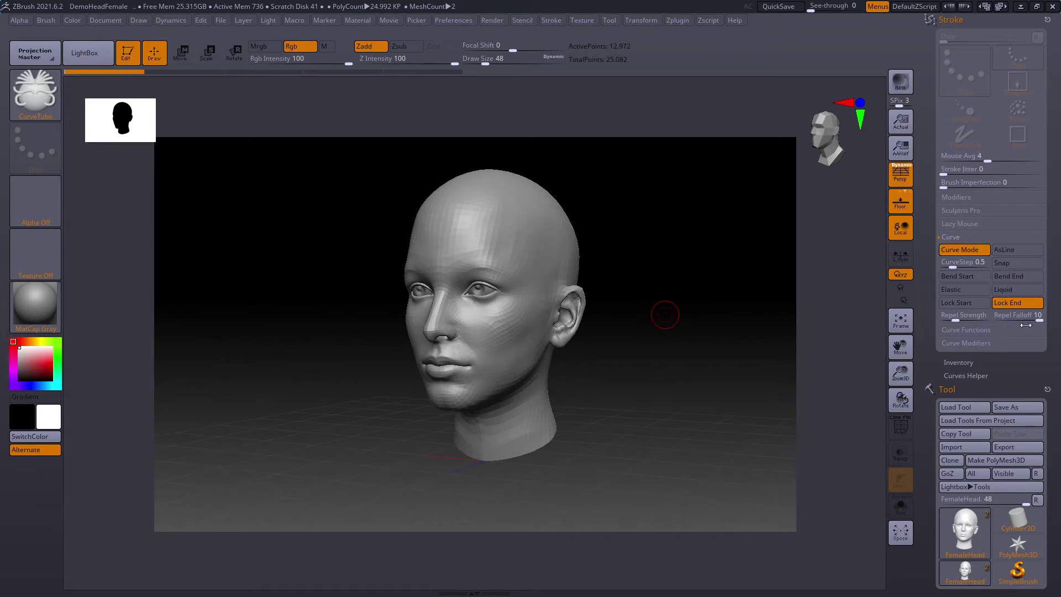
# - Set the Repel Falloff to about 2.7, test it with a tube drawn from the side of the forehead and undo the tube
pyautogui.moveTo(1035, 320)
pyautogui.mouseDown()
pyautogui.moveTo(1005, 314)
pyautogui.moveTo(1019, 319)
pyautogui.mouseUp()
pyautogui.moveTo(517, 233)
pyautogui.mouseDown()
pyautogui.moveTo(539, 239)
pyautogui.moveTo(563, 462)
pyautogui.mouseUp()
pyautogui.moveTo(623, 312)
pyautogui.keyDown('shift'); pyautogui.mouseDown()
pyautogui.moveTo(650, 302)
pyautogui.moveTo(671, 327)
pyautogui.moveTo(677, 295)
pyautogui.mouseUp(); pyautogui.keyUp('shift')
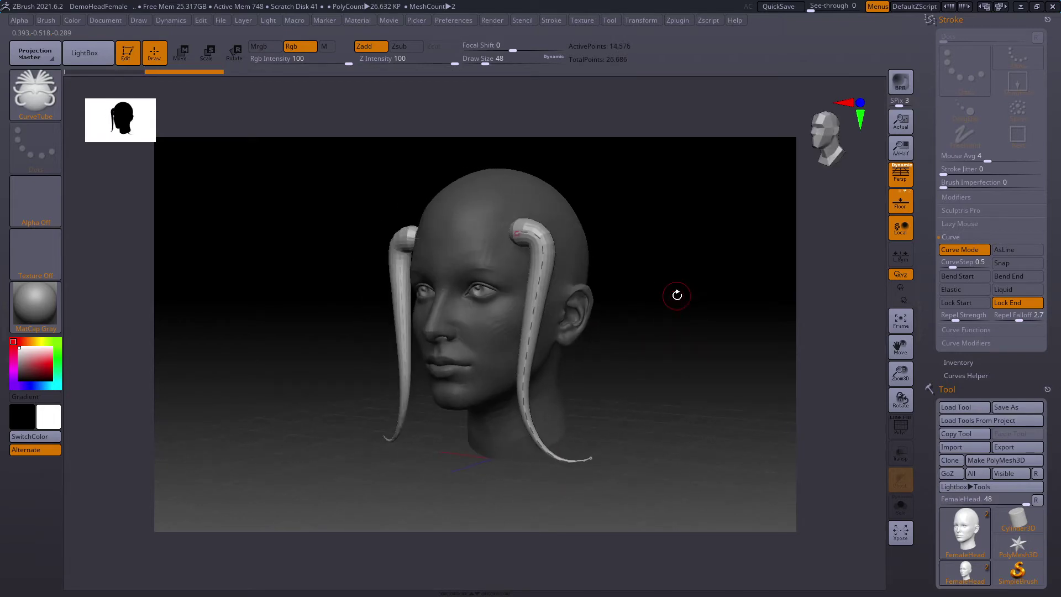
pyautogui.hotkey('ctrl', 'z')
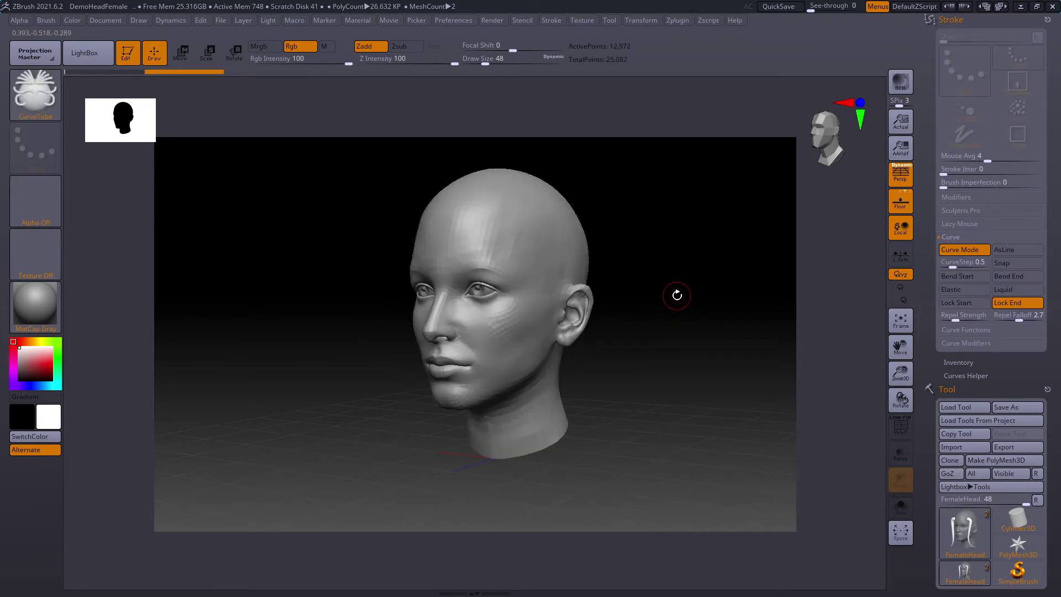
pyautogui.press('F1')
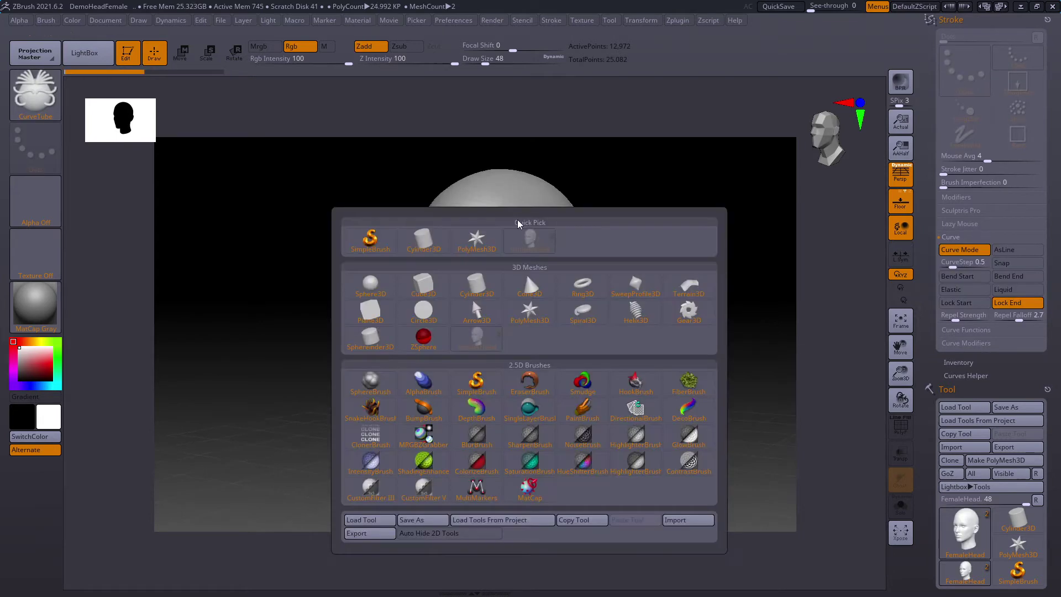
# - Draw an S-shaped tapered tube from the upper forehead past the jaw and nudge its middle and tip in front view
pyautogui.moveTo(497, 208); pyautogui.dragTo(520, 222)
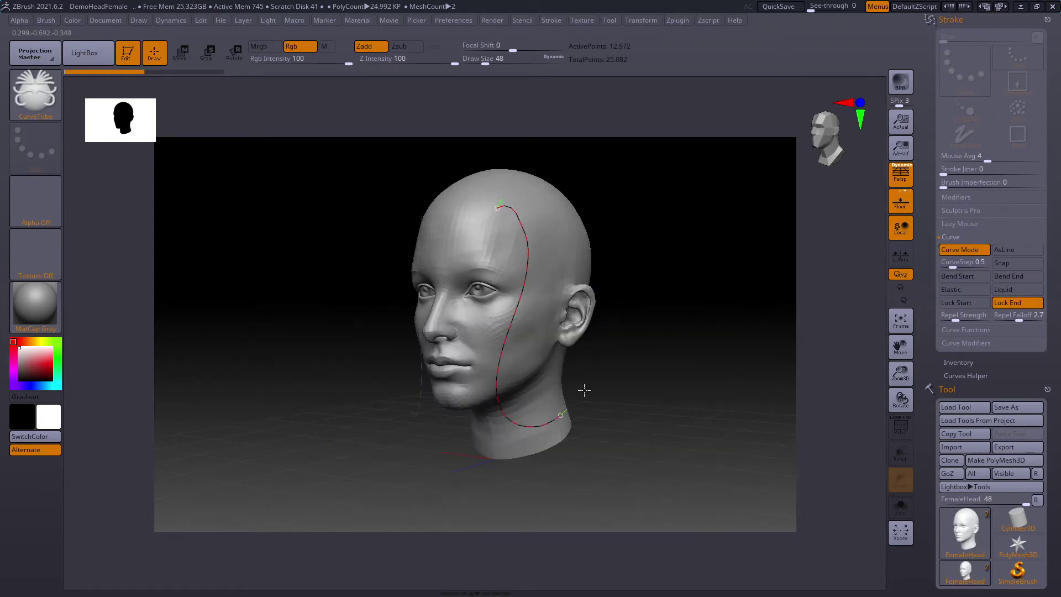
pyautogui.moveTo(584, 390); pyautogui.dragTo(589, 381)
pyautogui.moveTo(653, 285); pyautogui.dragTo(671, 307)
pyautogui.moveTo(528, 304)
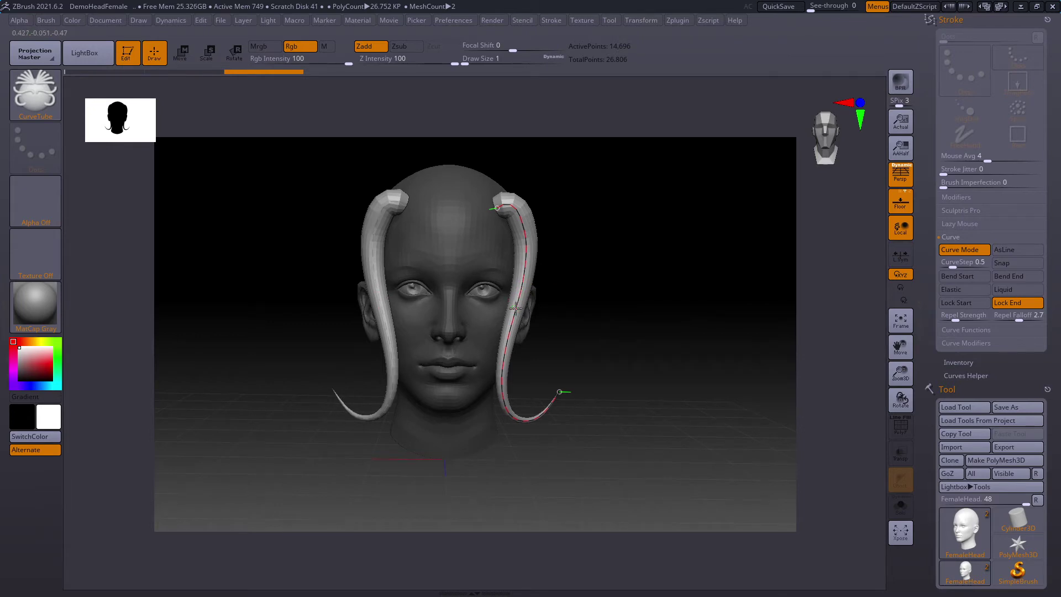
pyautogui.moveTo(515, 305)
pyautogui.mouseDown()
pyautogui.moveTo(594, 307)
pyautogui.moveTo(495, 310)
pyautogui.moveTo(516, 313)
pyautogui.moveTo(532, 291)
pyautogui.mouseUp()
pyautogui.moveTo(561, 398)
pyautogui.mouseDown()
pyautogui.moveTo(584, 397)
pyautogui.moveTo(552, 398)
pyautogui.moveTo(565, 397)
pyautogui.mouseUp()
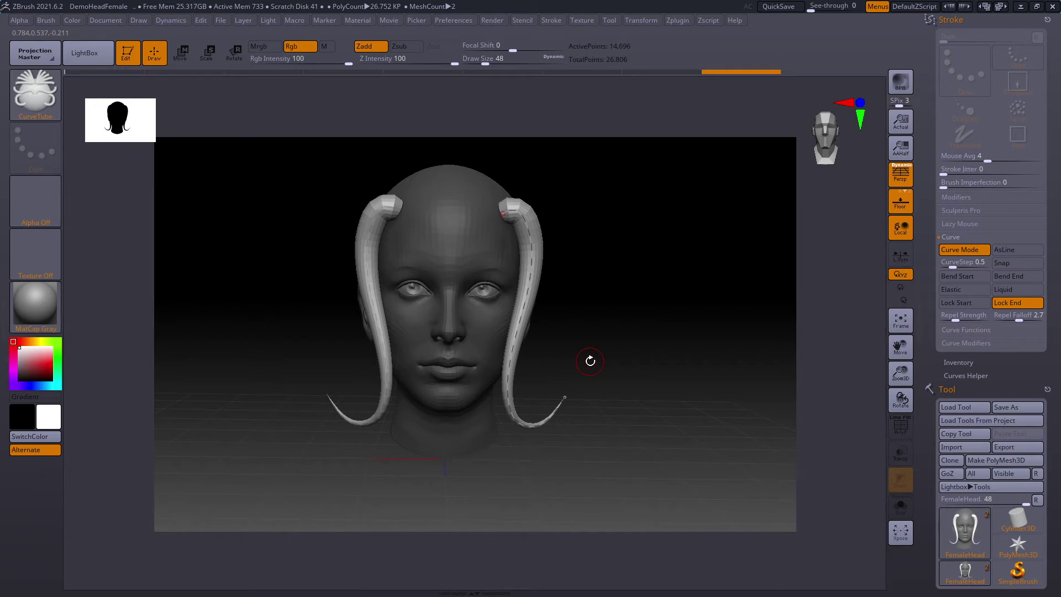
# - Try the Bend Start option by pulling the tube's curve outward at several points, and undo those bends
pyautogui.click(964, 276)
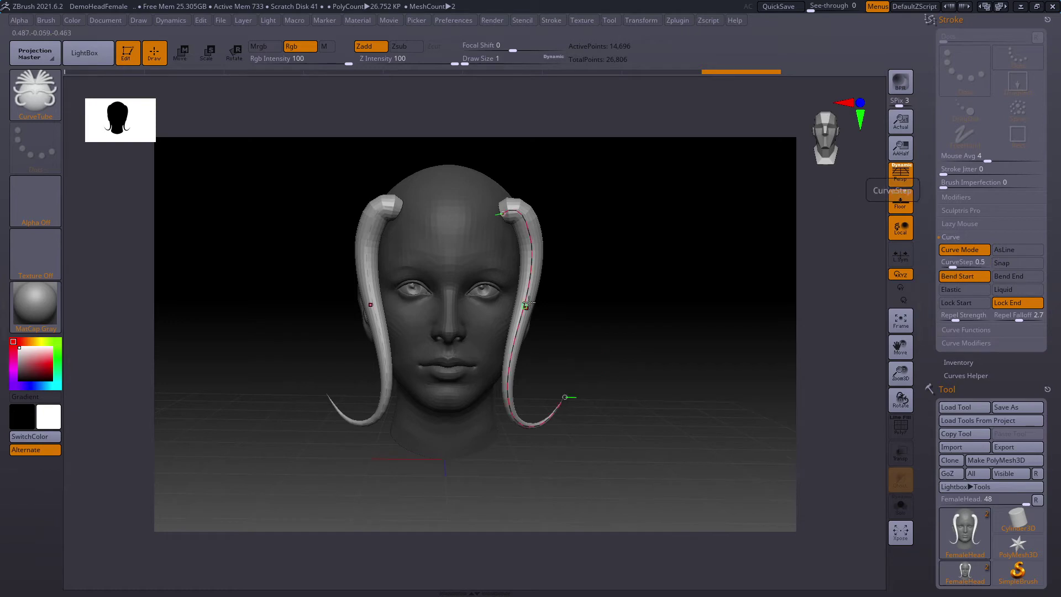
pyautogui.moveTo(524, 303)
pyautogui.mouseDown()
pyautogui.moveTo(547, 299)
pyautogui.moveTo(563, 364)
pyautogui.mouseUp()
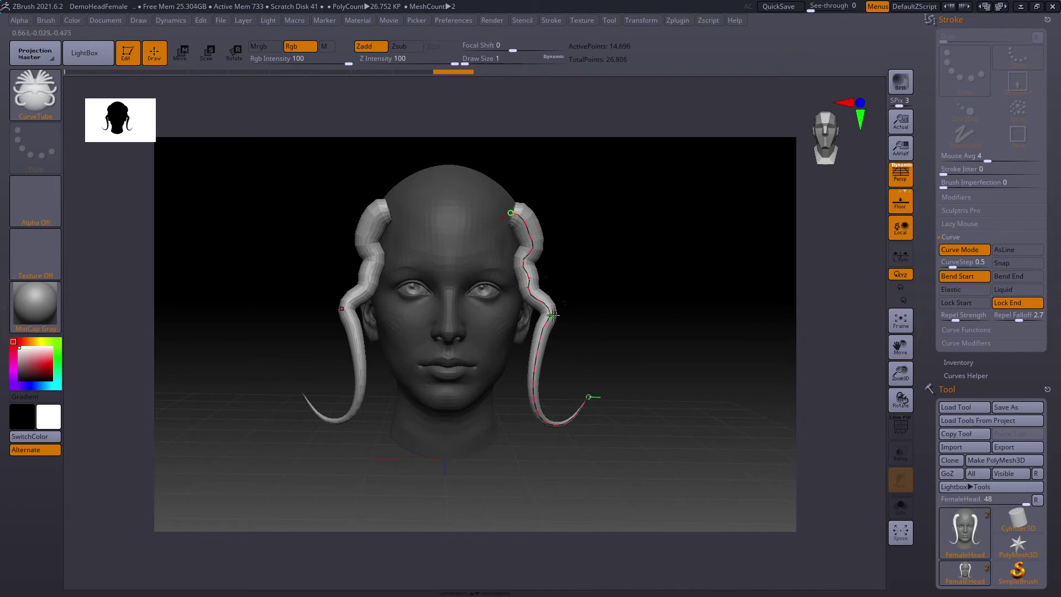
pyautogui.moveTo(553, 312); pyautogui.dragTo(561, 389)
pyautogui.moveTo(548, 333); pyautogui.dragTo(584, 308)
pyautogui.hotkey('ctrl', 'z')
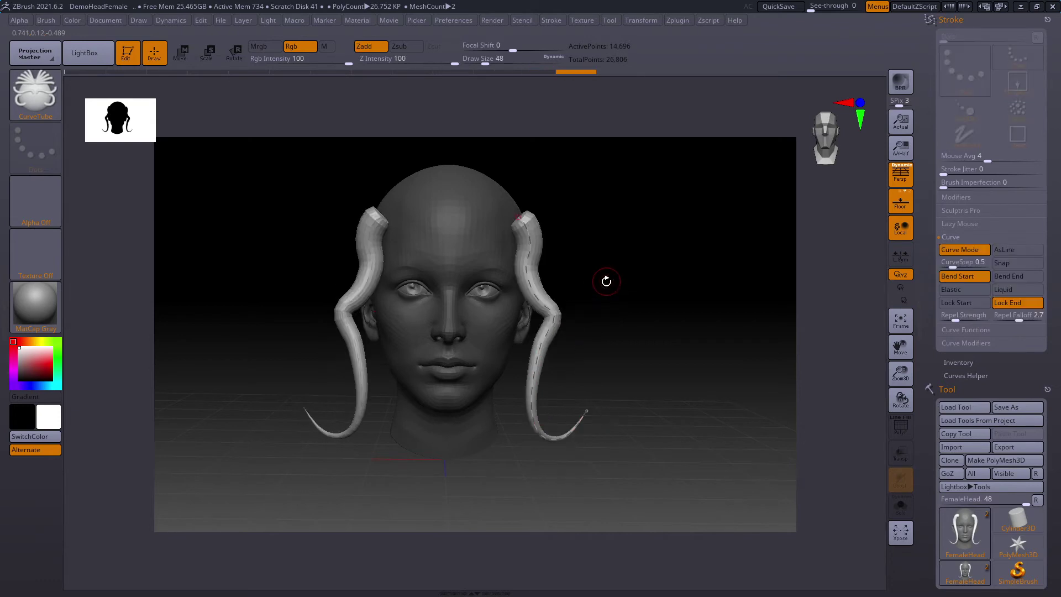
pyautogui.hotkey('ctrl', 'z')
pyautogui.hotkey('ctrl', 'z')
pyautogui.hotkey('ctrl', 'z')
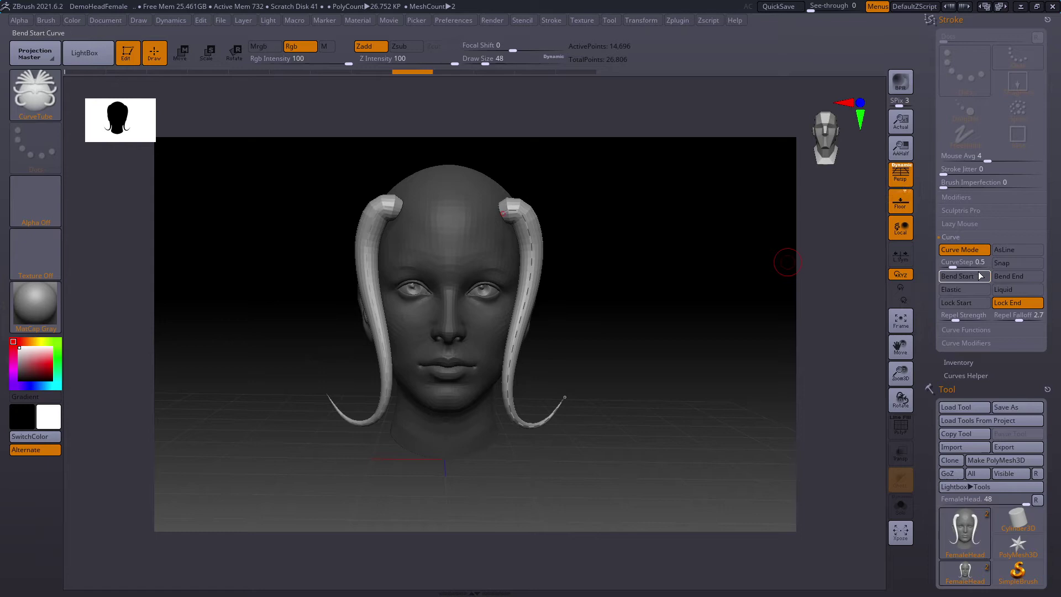
# - Enable Bend End and Bend Start and pull the tube's curve at several points into a wavy shape
pyautogui.click(1009, 276)
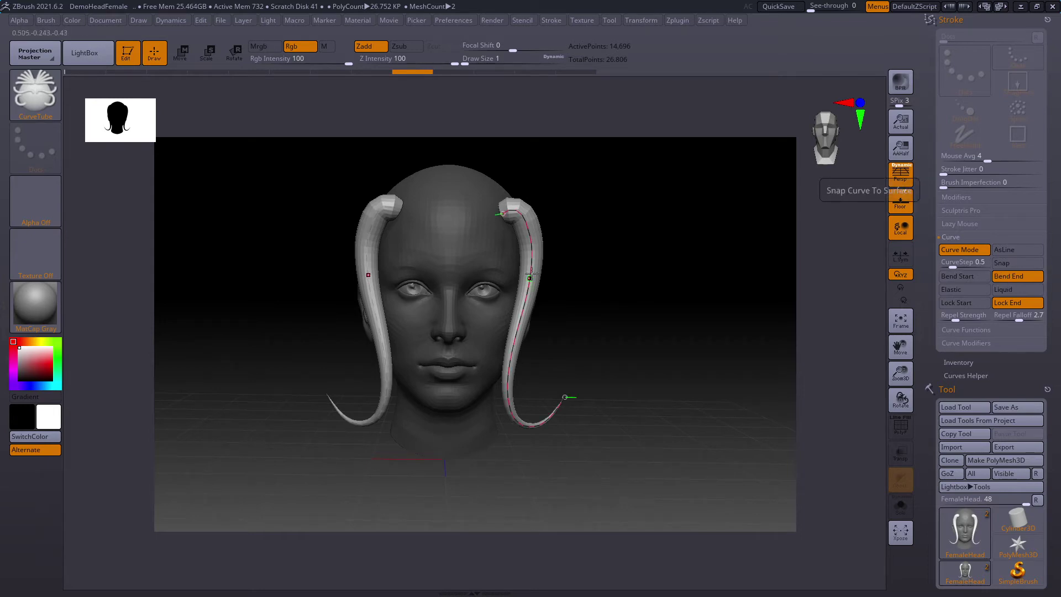
pyautogui.moveTo(529, 277)
pyautogui.mouseDown()
pyautogui.moveTo(572, 309)
pyautogui.moveTo(577, 280)
pyautogui.moveTo(569, 289)
pyautogui.mouseUp()
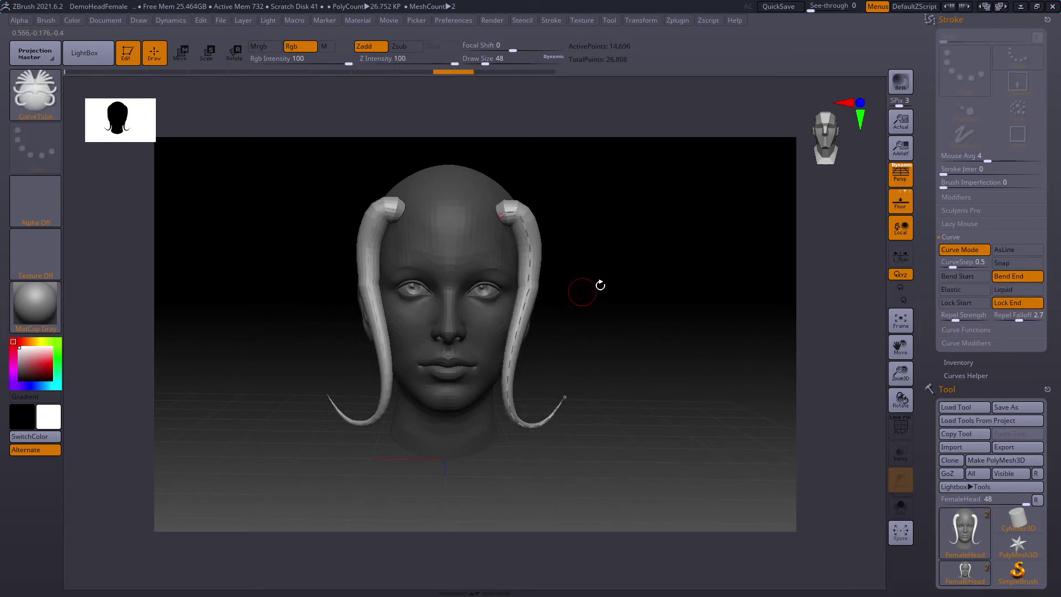
pyautogui.click(965, 276)
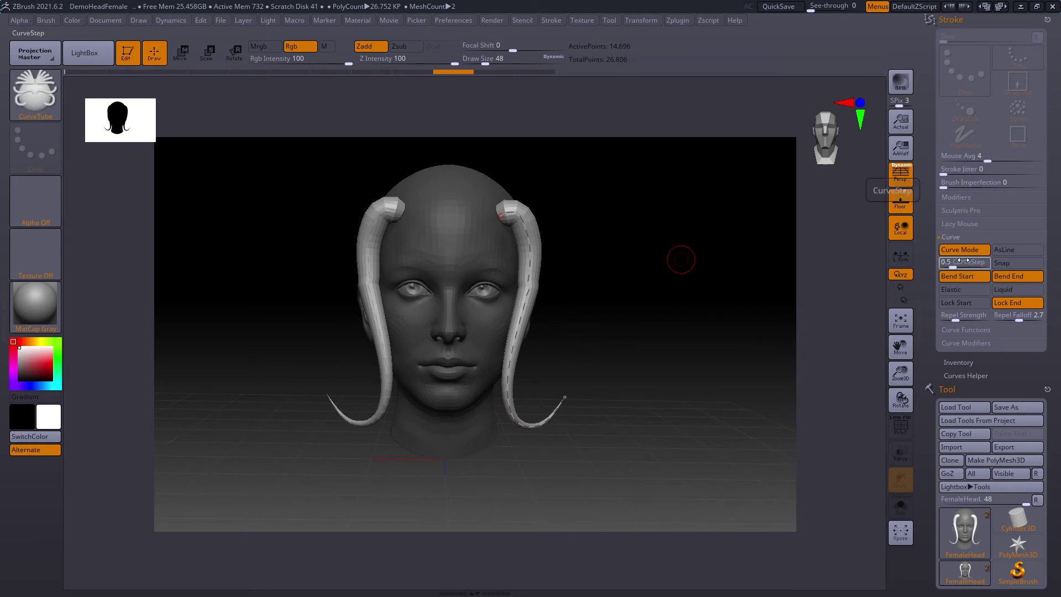
pyautogui.moveTo(524, 312)
pyautogui.mouseDown()
pyautogui.moveTo(550, 305)
pyautogui.moveTo(532, 299)
pyautogui.moveTo(527, 261)
pyautogui.moveTo(512, 262)
pyautogui.mouseUp()
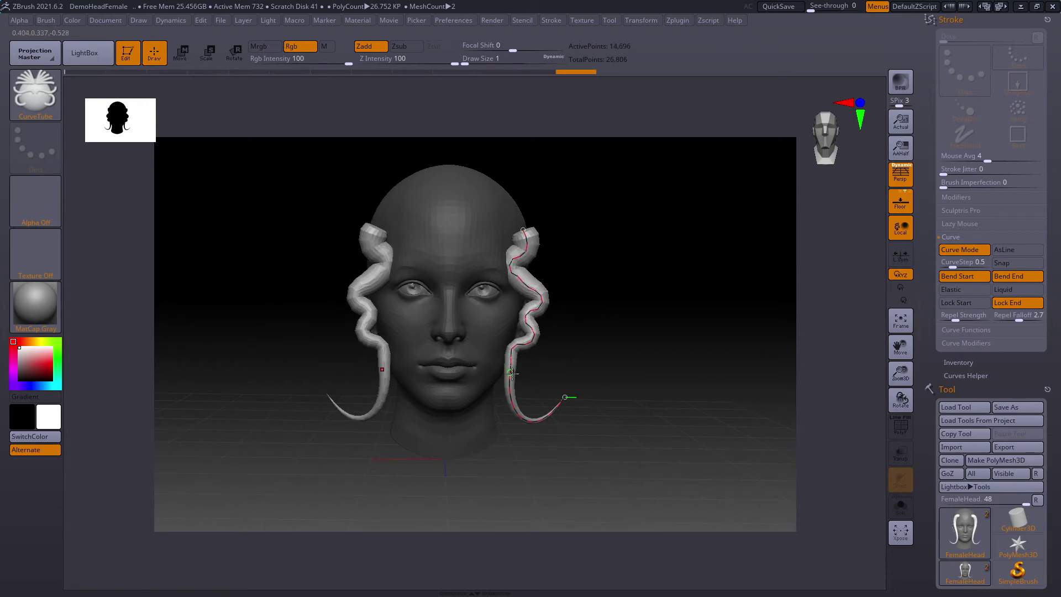
pyautogui.moveTo(513, 376)
pyautogui.mouseDown()
pyautogui.moveTo(495, 374)
pyautogui.moveTo(522, 278)
pyautogui.mouseUp()
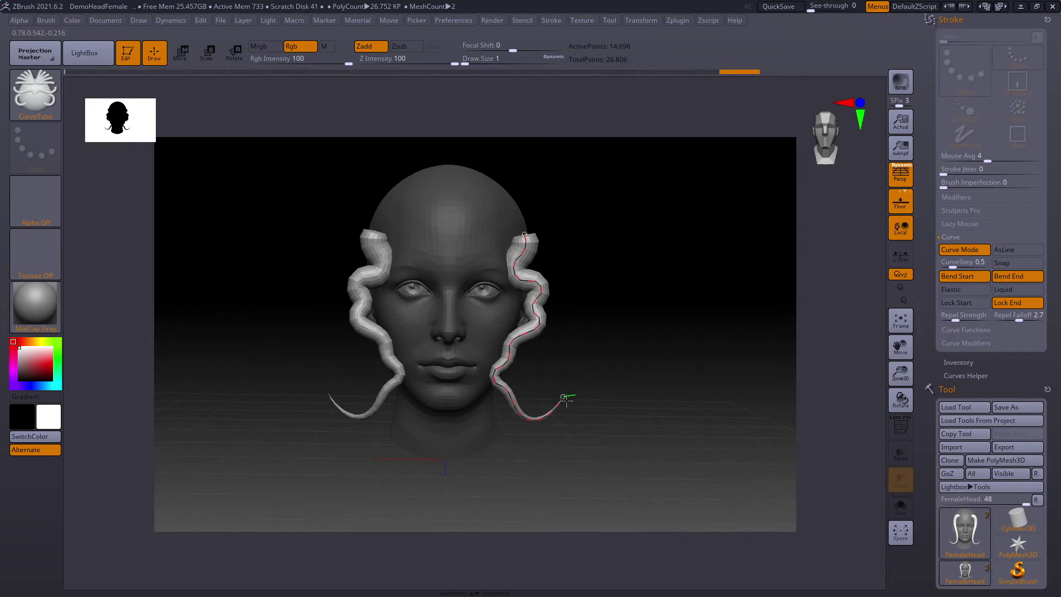
pyautogui.moveTo(564, 398); pyautogui.dragTo(540, 432)
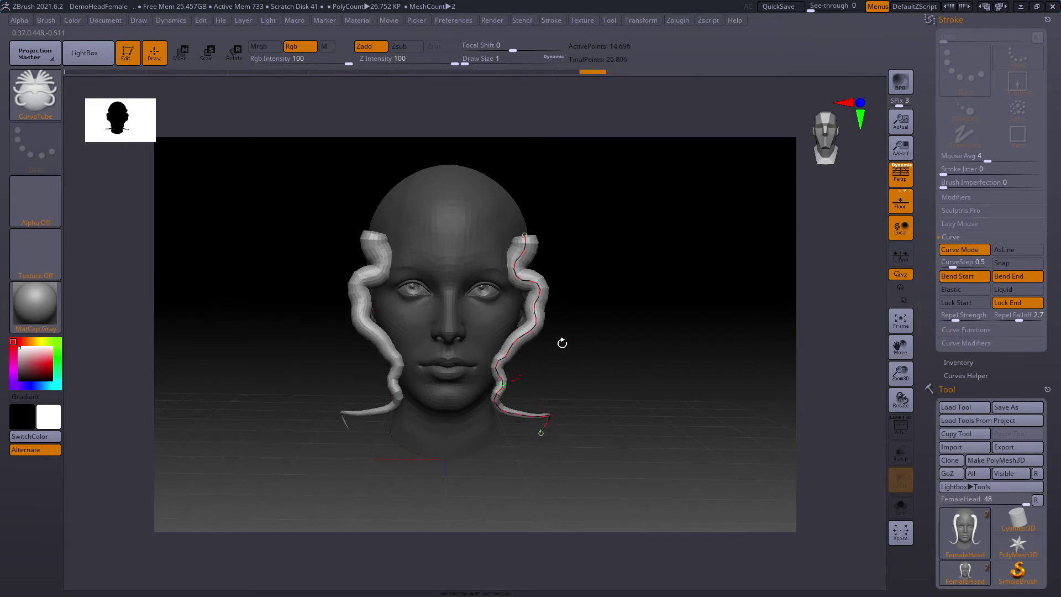
# - Undo all the bends and the tube itself, back to the bare head without any tubes
pyautogui.hotkey('ctrl', 'z')
pyautogui.hotkey('ctrl', 'z')
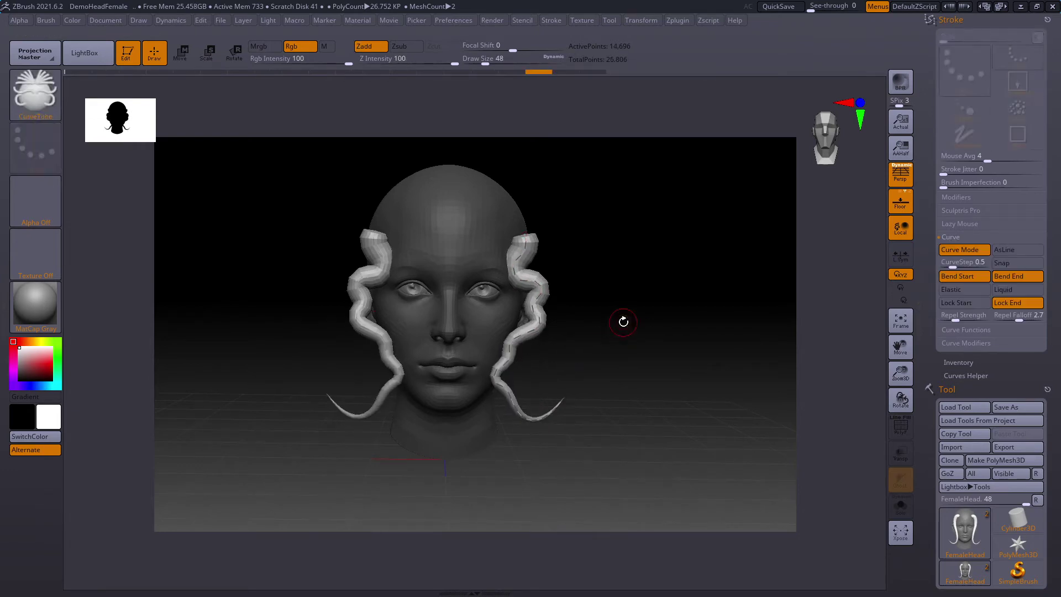
pyautogui.hotkey('ctrl', 'z')
pyautogui.hotkey('ctrl', 'z')
pyautogui.hotkey('ctrl', 'z')
pyautogui.hotkey('ctrl', 'z')
pyautogui.hotkey('ctrl', 'z')
pyautogui.hotkey('ctrl', 'z')
pyautogui.hotkey('ctrl', 'z')
pyautogui.hotkey('ctrl', 'z')
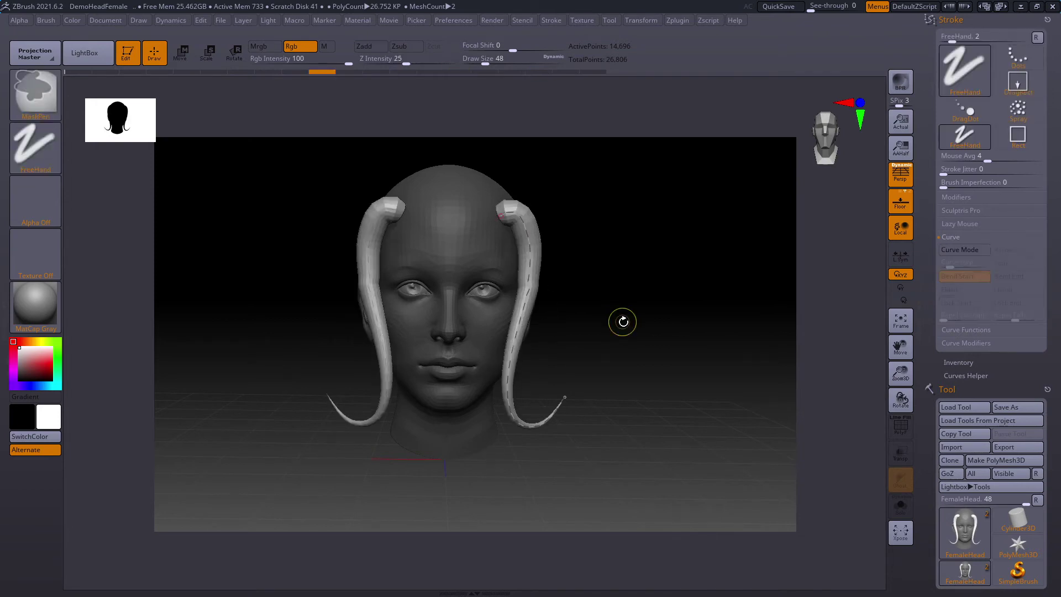
pyautogui.hotkey('ctrl', 'z')
pyautogui.hotkey('ctrl', 'z')
pyautogui.hotkey('ctrl', 'z')
pyautogui.hotkey('ctrl', 'z')
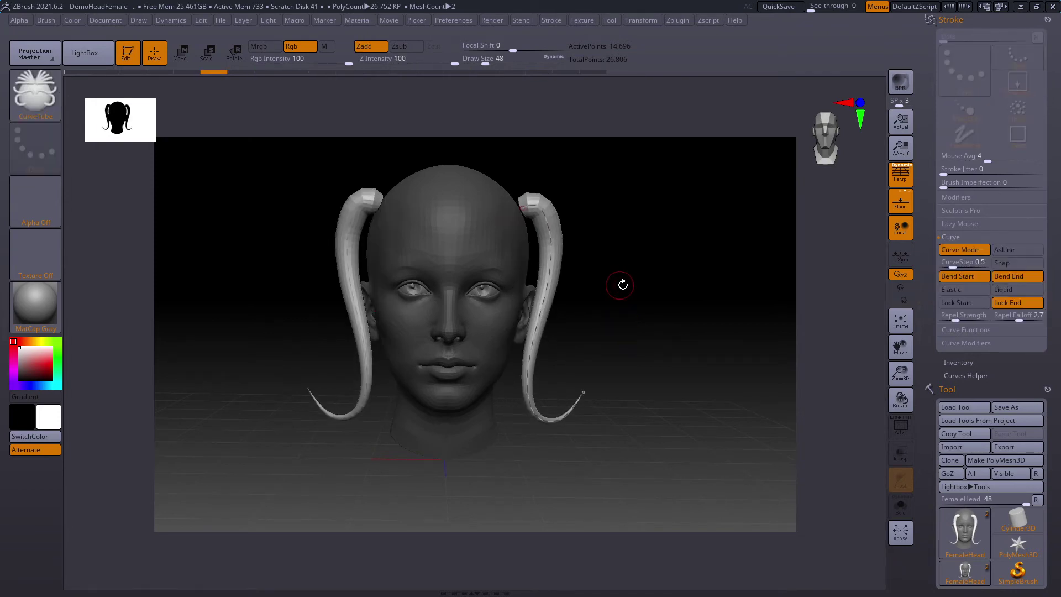
pyautogui.hotkey('ctrl', 'z')
pyautogui.hotkey('ctrl', 'z')
pyautogui.hotkey('ctrl', 'z')
pyautogui.hotkey('ctrl', 'z')
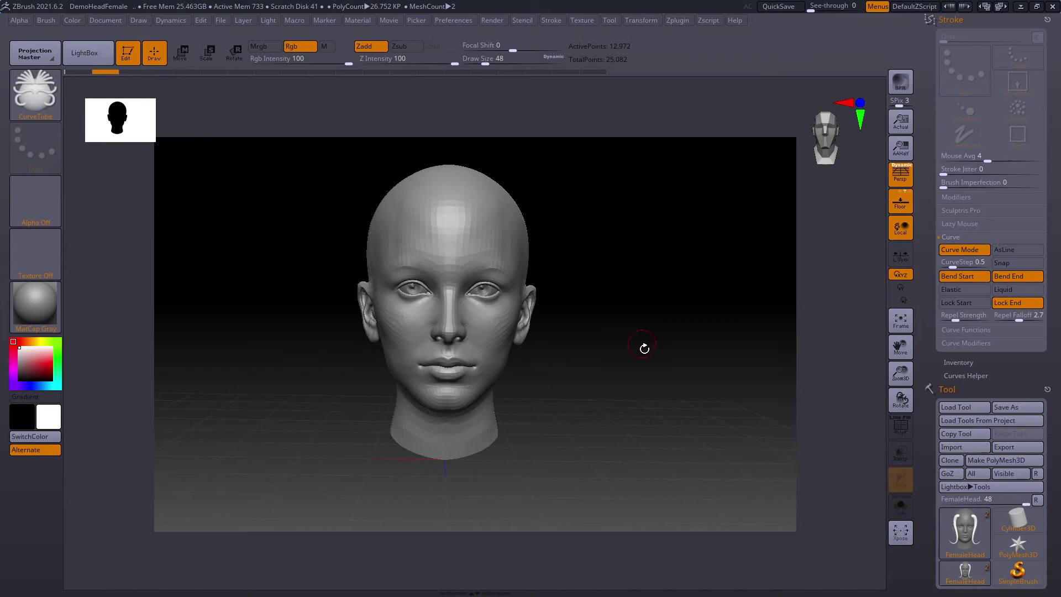
# - In side view, test a tapered S-shaped tube from the upper forehead past the cheek to the neck and undo it
pyautogui.moveTo(645, 349); pyautogui.dragTo(637, 386)
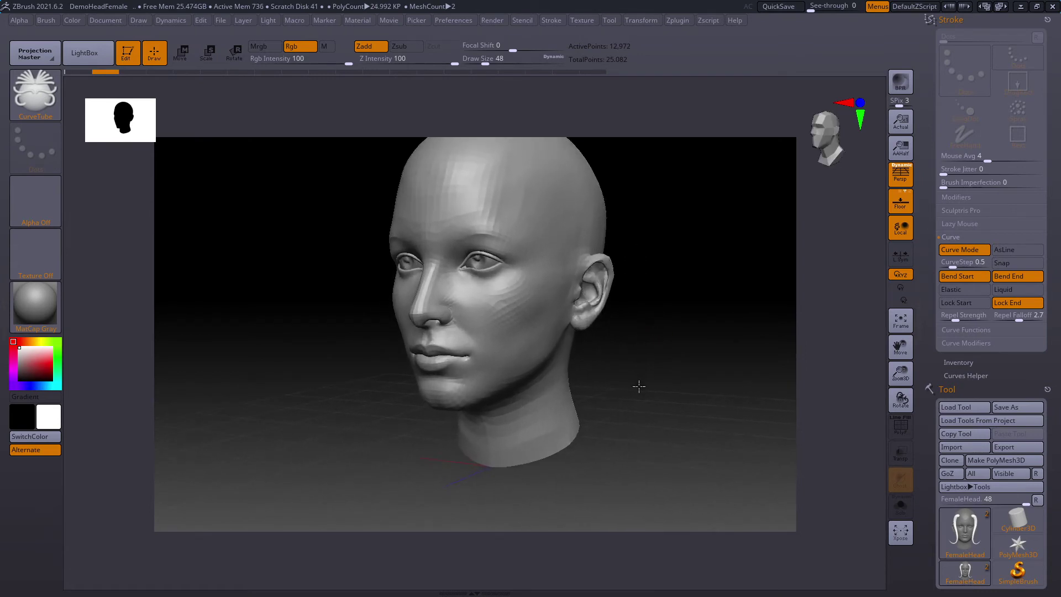
pyautogui.keyDown('alt'); pyautogui.moveTo(672, 305); pyautogui.dragTo(634, 214); pyautogui.keyUp('alt')
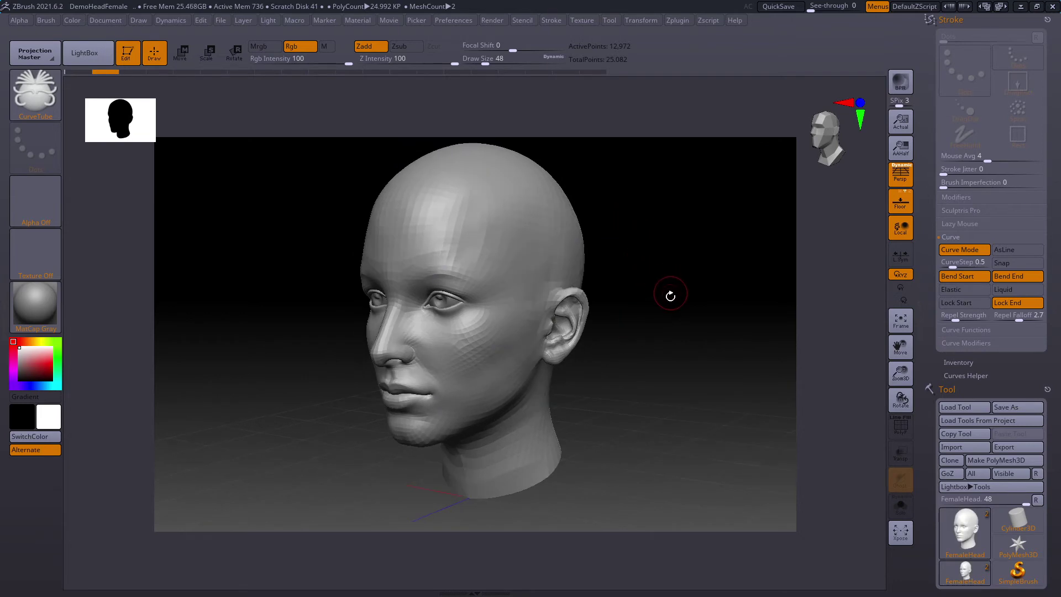
pyautogui.keyDown('shift'); pyautogui.moveTo(672, 324); pyautogui.dragTo(662, 324); pyautogui.keyUp('shift')
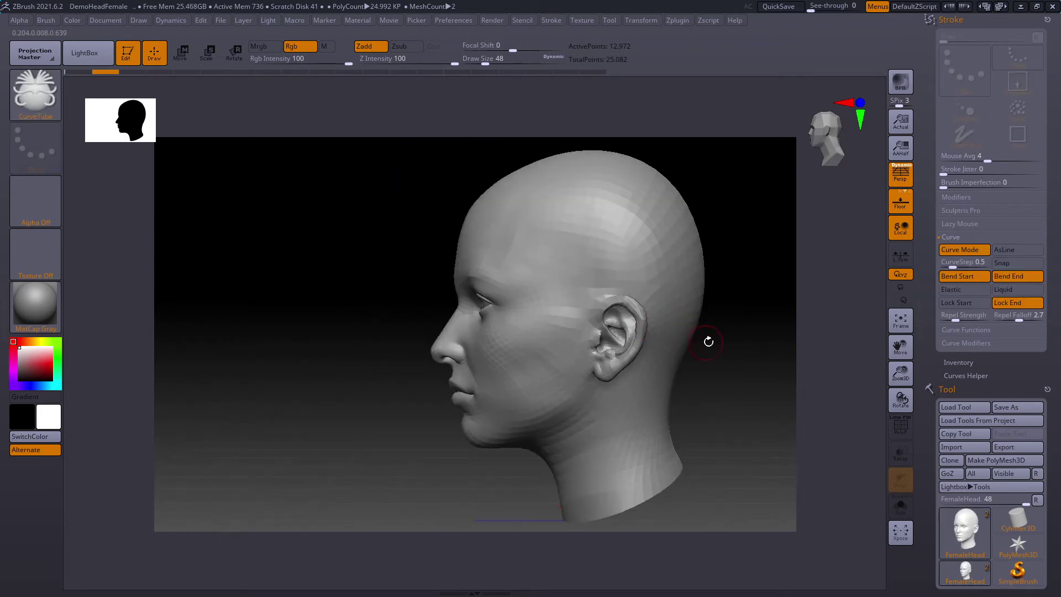
pyautogui.keyDown('alt'); pyautogui.moveTo(722, 355); pyautogui.dragTo(630, 334); pyautogui.keyUp('alt')
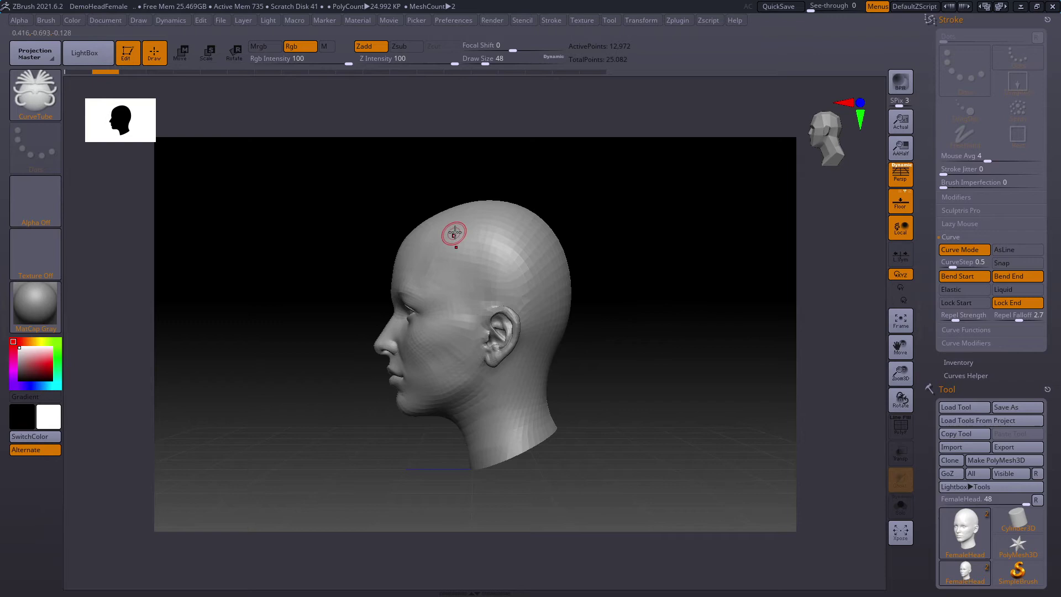
pyautogui.moveTo(458, 417); pyautogui.dragTo(531, 411)
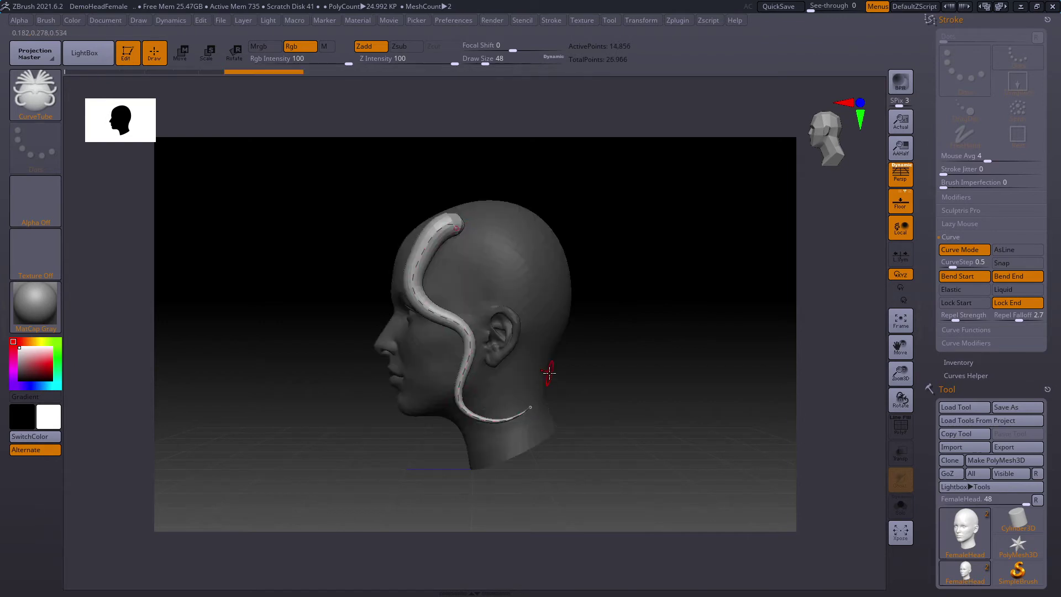
pyautogui.moveTo(612, 361)
pyautogui.mouseDown()
pyautogui.moveTo(666, 359)
pyautogui.moveTo(658, 349)
pyautogui.moveTo(648, 365)
pyautogui.moveTo(623, 360)
pyautogui.mouseUp()
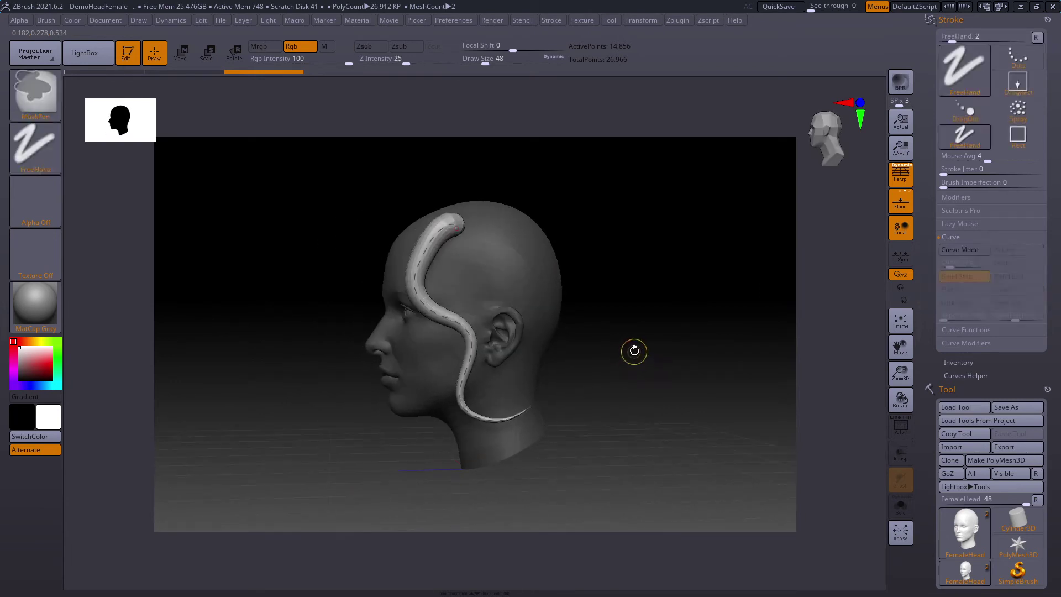
pyautogui.hotkey('ctrl', 'z')
# - Draw a tube from the forehead along the face to the jaw, try bending its upper curve inward, and undo it
pyautogui.moveTo(422, 244); pyautogui.dragTo(415, 257)
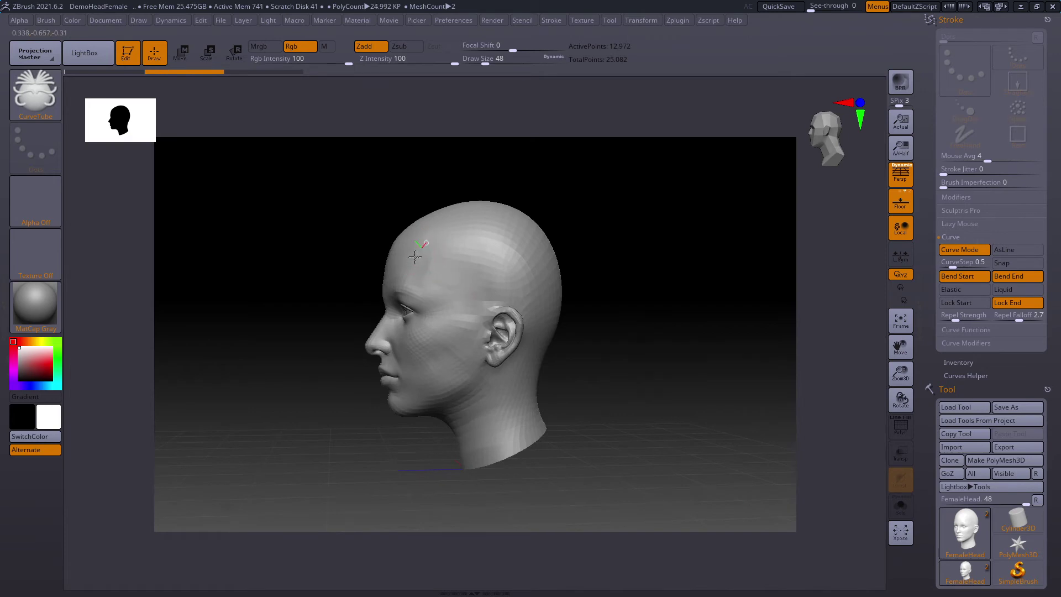
pyautogui.moveTo(482, 421); pyautogui.dragTo(488, 412)
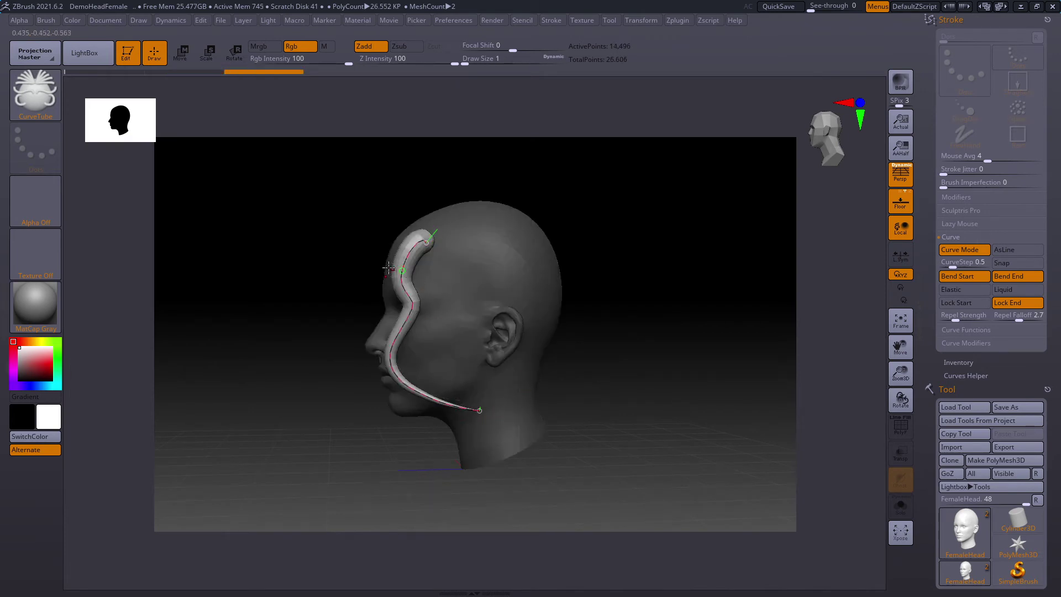
pyautogui.moveTo(399, 268)
pyautogui.mouseDown()
pyautogui.moveTo(421, 315)
pyautogui.moveTo(437, 306)
pyautogui.mouseUp()
pyautogui.hotkey('ctrl', 'z')
pyautogui.hotkey('ctrl', 'z')
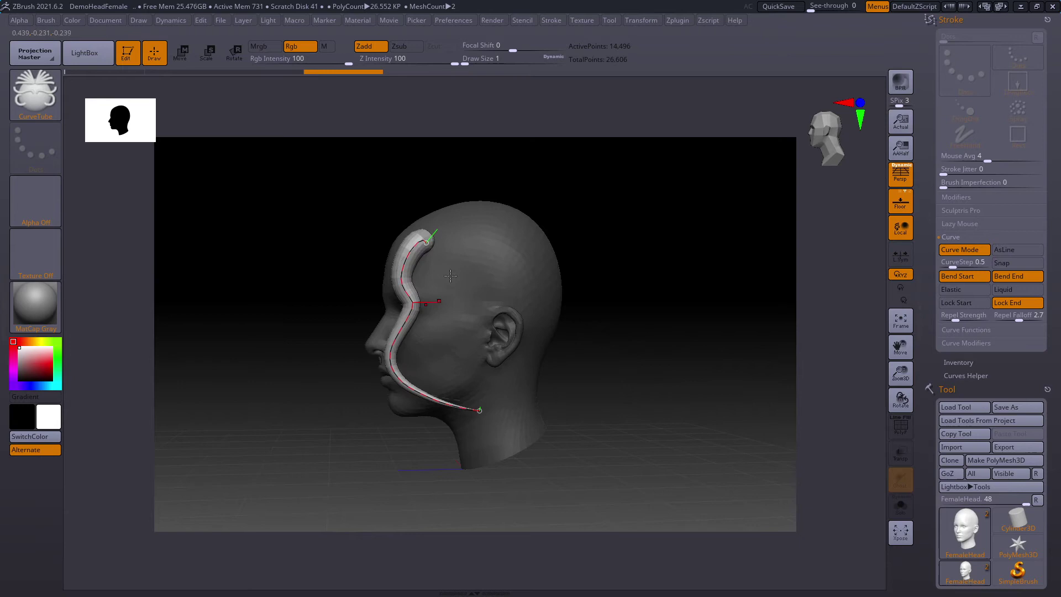
# - Draw a tube in side view from the forehead across the cheek to the neck, inspect its depth from three-quarter view and undo it
pyautogui.moveTo(408, 247); pyautogui.dragTo(392, 280)
pyautogui.moveTo(467, 412); pyautogui.dragTo(514, 459)
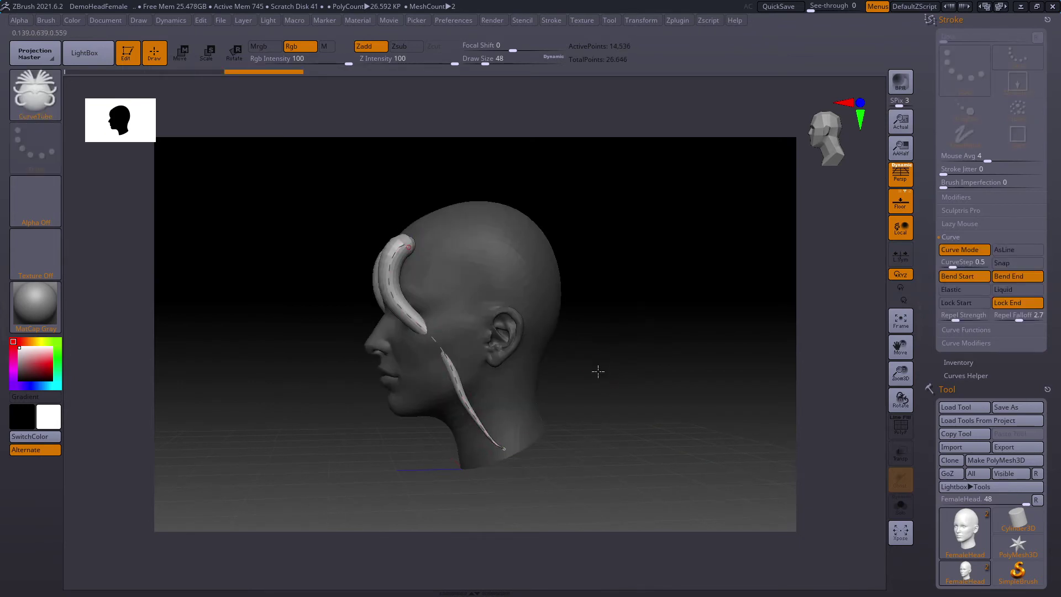
pyautogui.keyDown('shift'); pyautogui.moveTo(597, 370); pyautogui.dragTo(641, 370); pyautogui.keyUp('shift')
pyautogui.moveTo(577, 346)
pyautogui.mouseDown()
pyautogui.moveTo(672, 356)
pyautogui.moveTo(642, 385)
pyautogui.mouseUp()
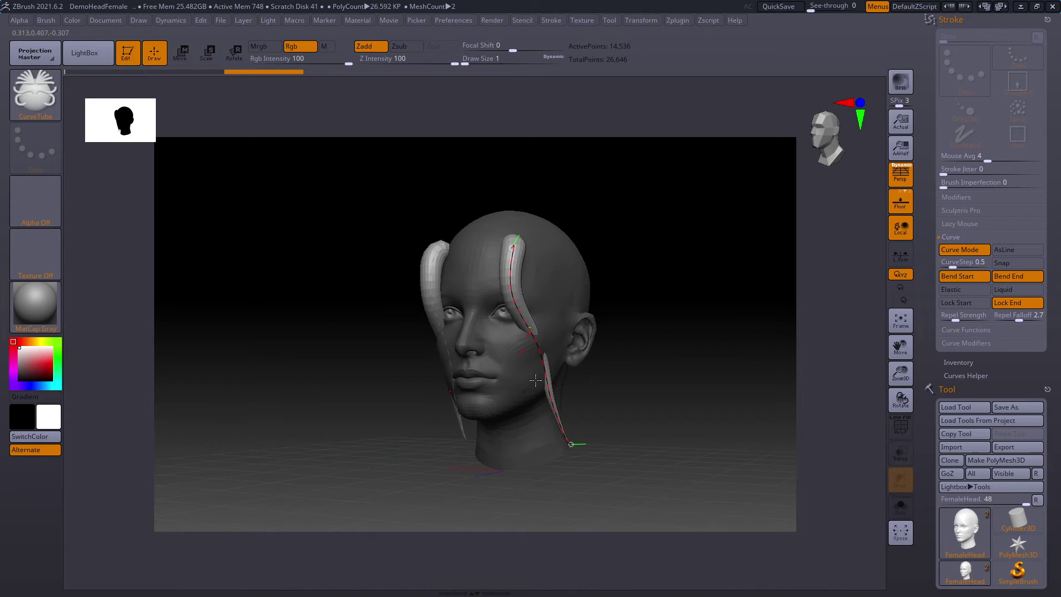
pyautogui.moveTo(629, 366)
pyautogui.mouseDown()
pyautogui.moveTo(654, 367)
pyautogui.moveTo(648, 380)
pyautogui.moveTo(630, 372)
pyautogui.mouseUp()
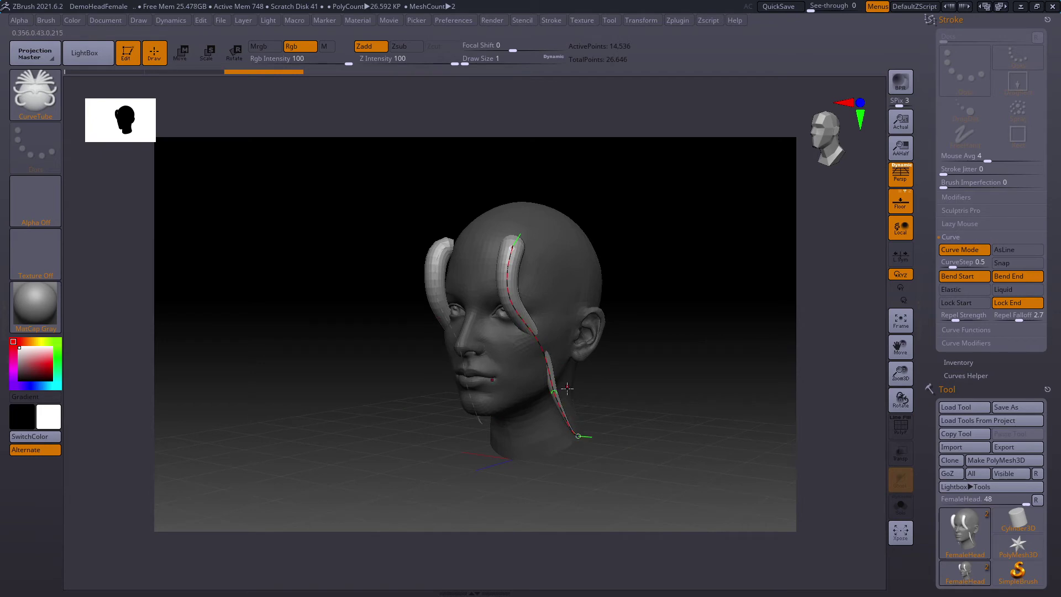
pyautogui.keyDown('ctrl'); pyautogui.moveTo(654, 367); pyautogui.dragTo(662, 396, button='right'); pyautogui.keyUp('ctrl')
pyautogui.hotkey('ctrl', 'z')
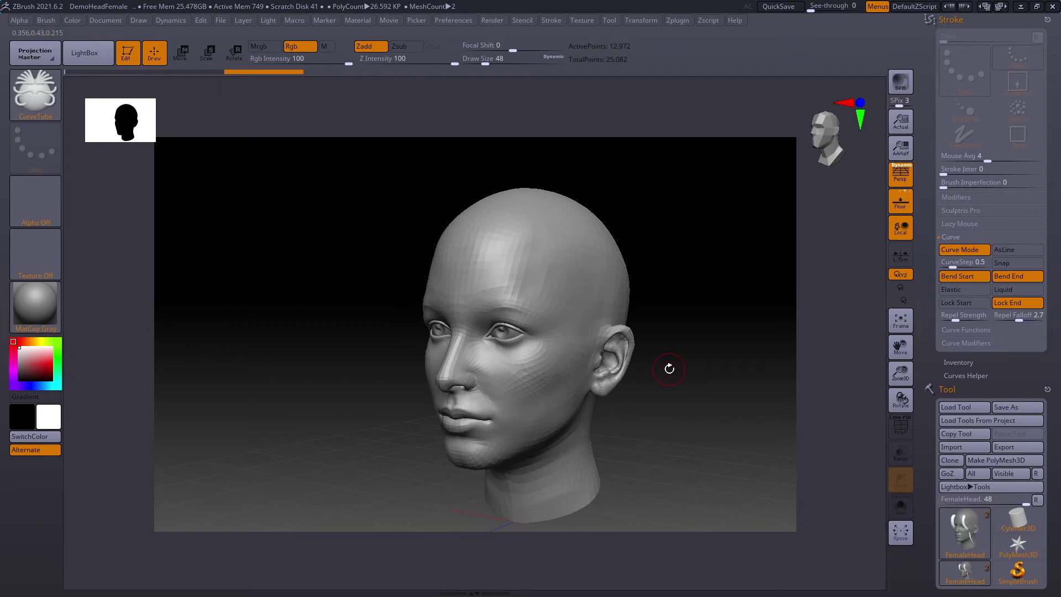
# - Set the picker depth to Closest Z, test it with an S-shaped tube from forehead to jaw in side view, and undo the tube
pyautogui.moveTo(692, 354); pyautogui.dragTo(654, 330)
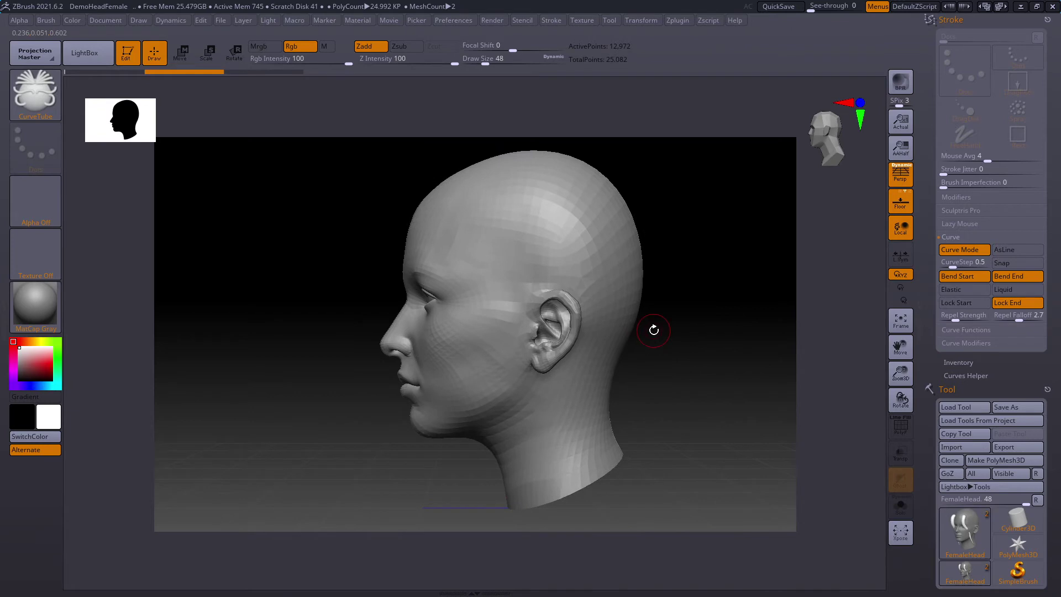
pyautogui.click(413, 19)
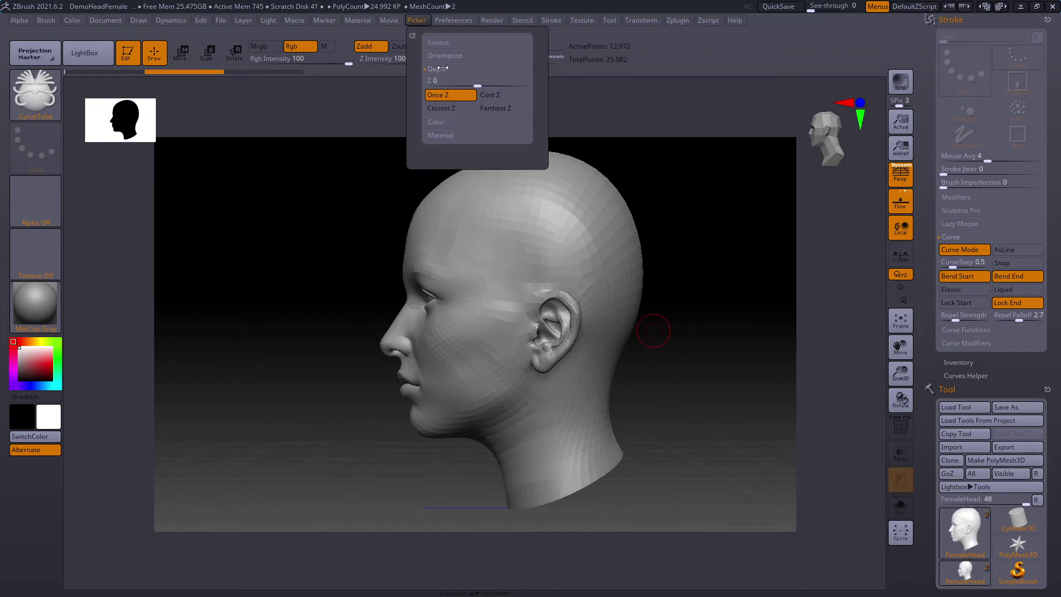
pyautogui.click(453, 110)
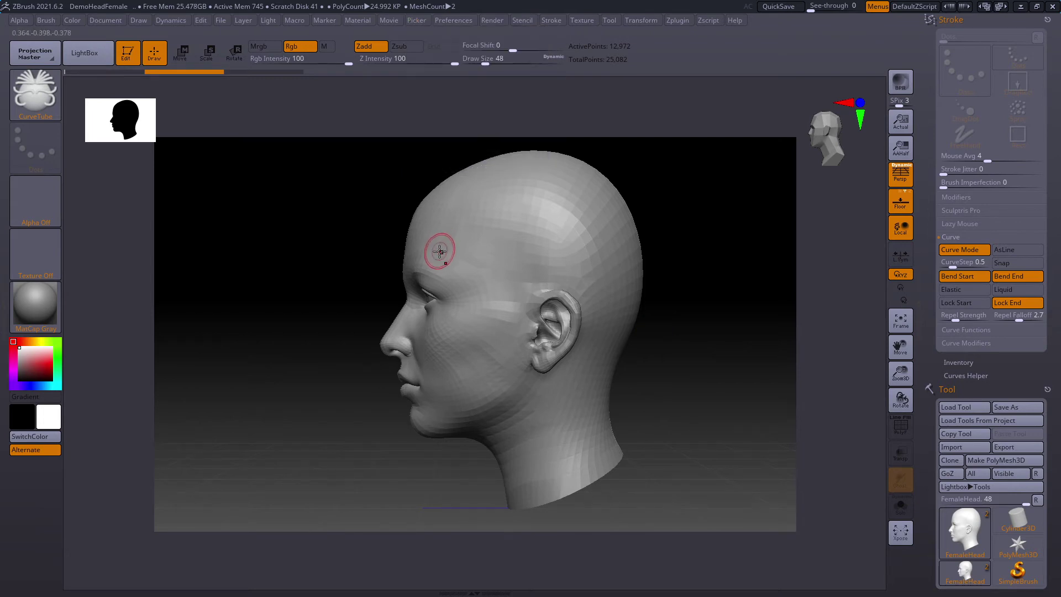
pyautogui.moveTo(439, 239); pyautogui.dragTo(420, 284)
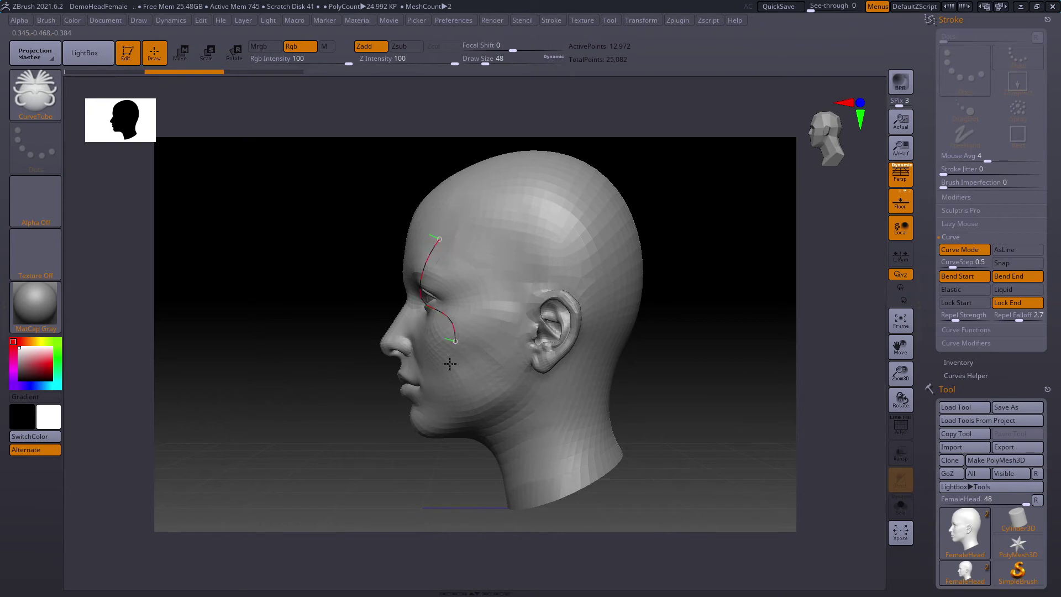
pyautogui.moveTo(450, 363); pyautogui.dragTo(523, 407)
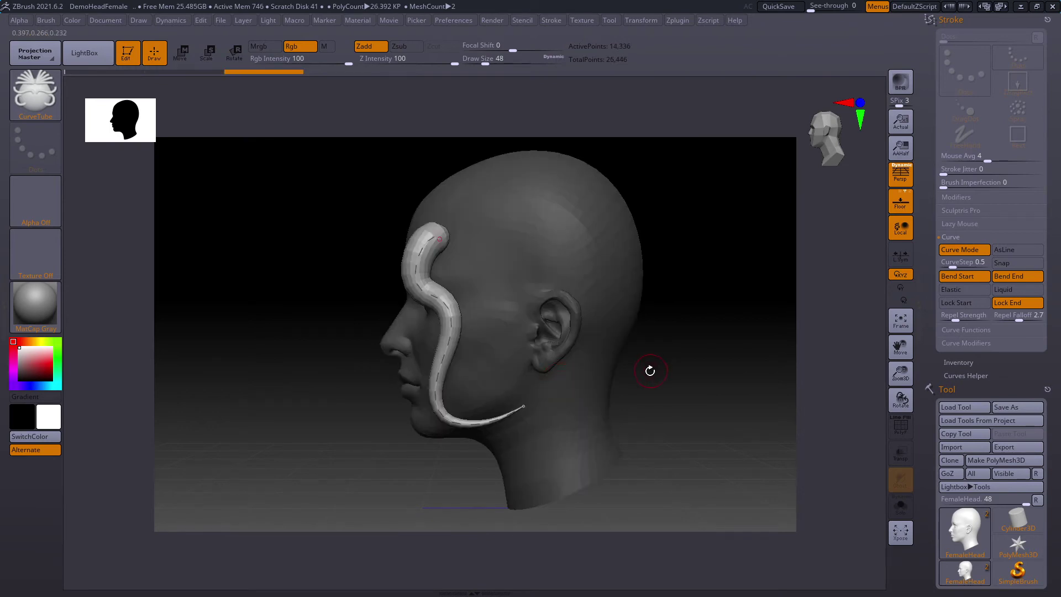
pyautogui.moveTo(650, 370); pyautogui.dragTo(691, 364)
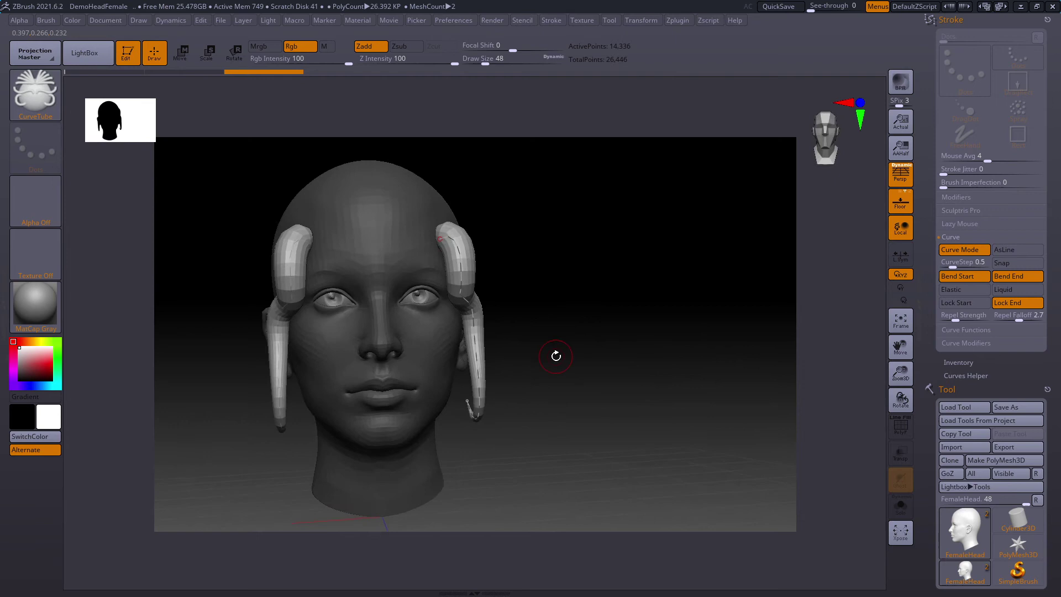
pyautogui.moveTo(620, 348)
pyautogui.mouseDown()
pyautogui.moveTo(583, 350)
pyautogui.moveTo(597, 334)
pyautogui.mouseUp()
pyautogui.press('ctrl')
# - Test Closest Z with tapered tubes drawn from the forehead down past the eye and jaw from near-front angles, undoing them
pyautogui.moveTo(421, 227)
pyautogui.mouseDown()
pyautogui.moveTo(415, 273)
pyautogui.moveTo(475, 372)
pyautogui.mouseUp()
pyautogui.moveTo(479, 224)
pyautogui.mouseDown()
pyautogui.moveTo(442, 387)
pyautogui.moveTo(488, 383)
pyautogui.mouseUp()
pyautogui.moveTo(381, 287)
pyautogui.mouseDown()
pyautogui.moveTo(428, 279)
pyautogui.moveTo(482, 370)
pyautogui.mouseUp()
pyautogui.hotkey('ctrl', 'z')
pyautogui.moveTo(627, 290); pyautogui.dragTo(542, 281)
pyautogui.moveTo(410, 233)
pyautogui.mouseDown()
pyautogui.moveTo(403, 309)
pyautogui.moveTo(472, 429)
pyautogui.mouseUp()
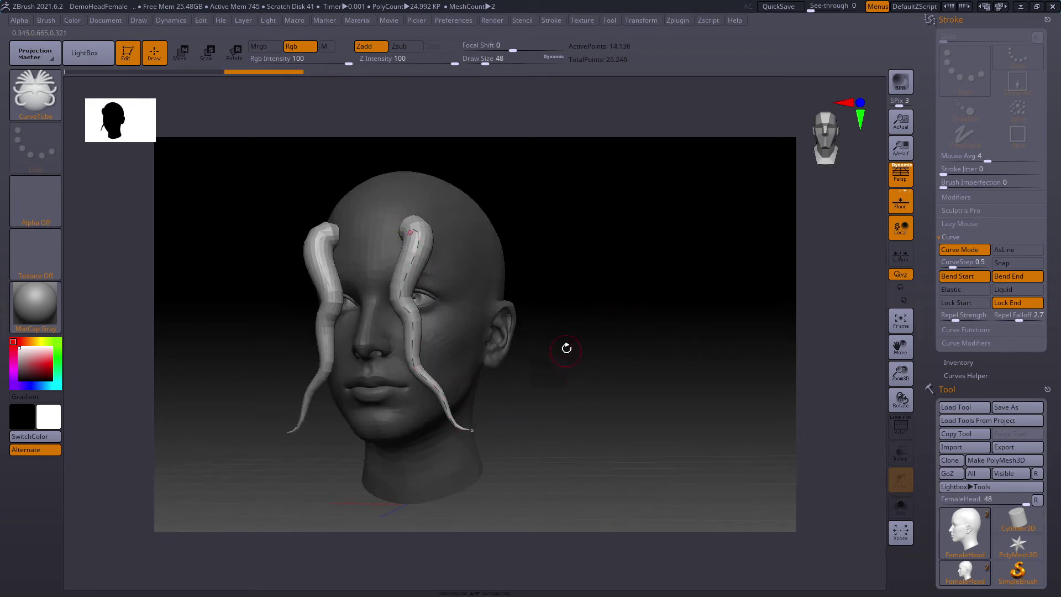
pyautogui.hotkey('ctrl', 'z')
# - Test Closest Z with two more winding tubes from the forehead past the eye and jaw in angled views, and undo them
pyautogui.moveTo(454, 240)
pyautogui.mouseDown()
pyautogui.moveTo(412, 306)
pyautogui.moveTo(479, 433)
pyautogui.mouseUp()
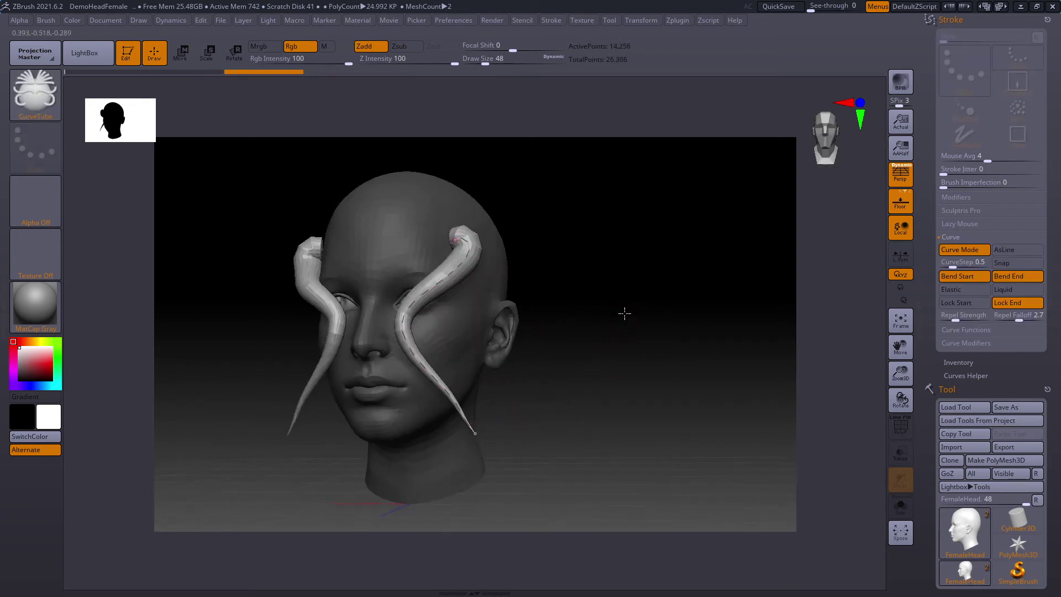
pyautogui.moveTo(623, 313); pyautogui.dragTo(483, 308)
pyautogui.moveTo(419, 231); pyautogui.dragTo(521, 453)
pyautogui.moveTo(590, 375); pyautogui.dragTo(532, 232)
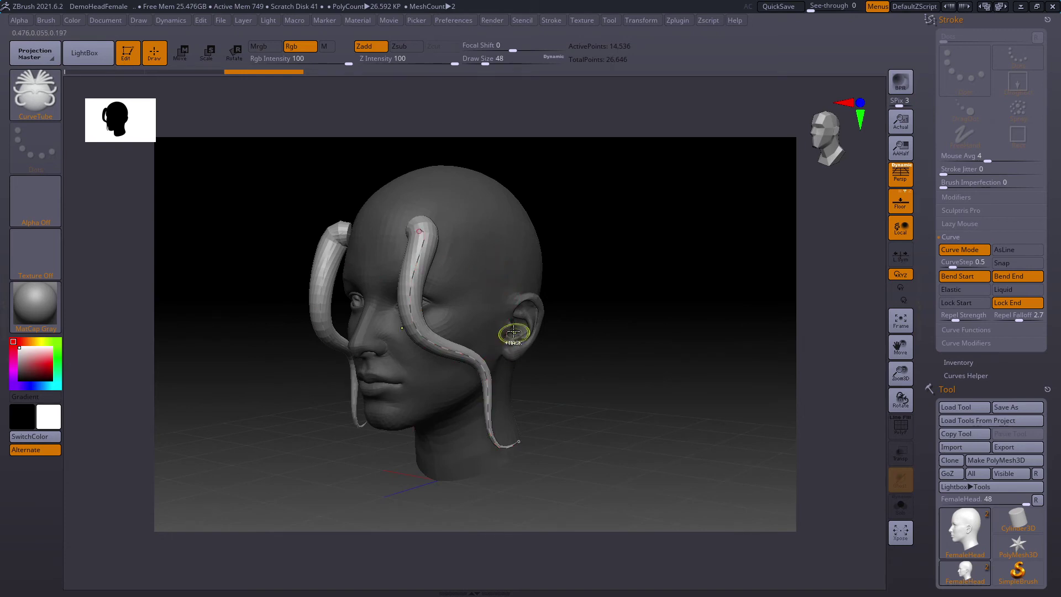
pyautogui.hotkey('ctrl', 'z')
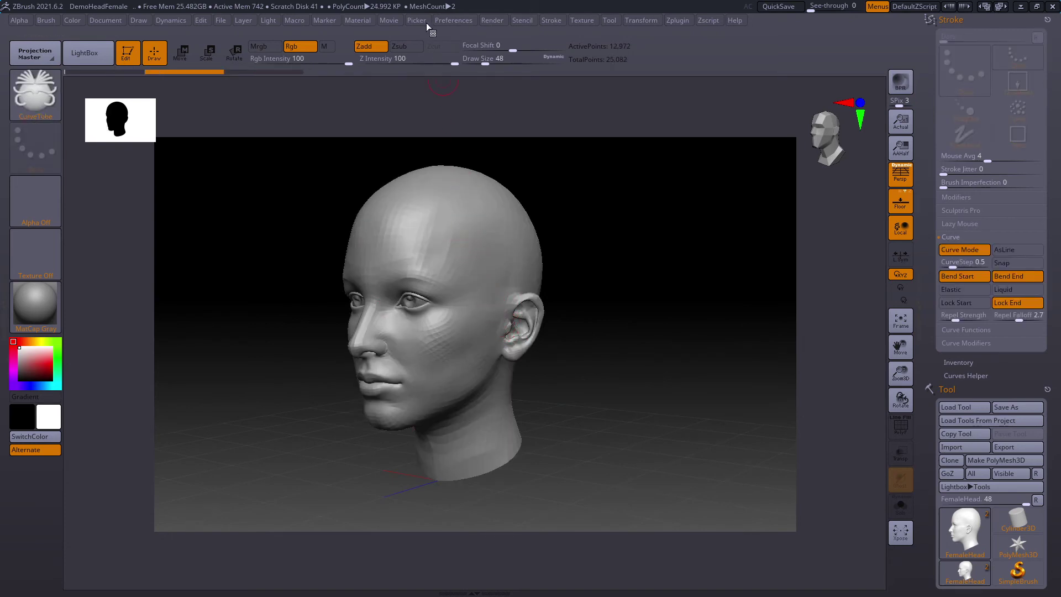
# - Set the picker depth to Farthest Z, inspect a test tube from forehead to jaw from several angles, and undo the tube
pyautogui.click(423, 21)
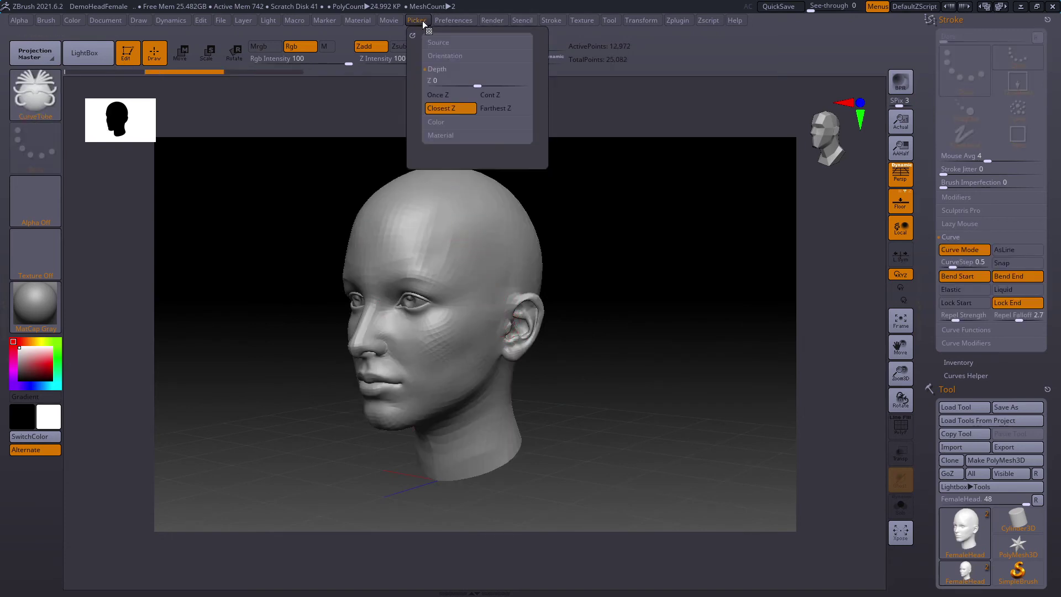
pyautogui.click(507, 108)
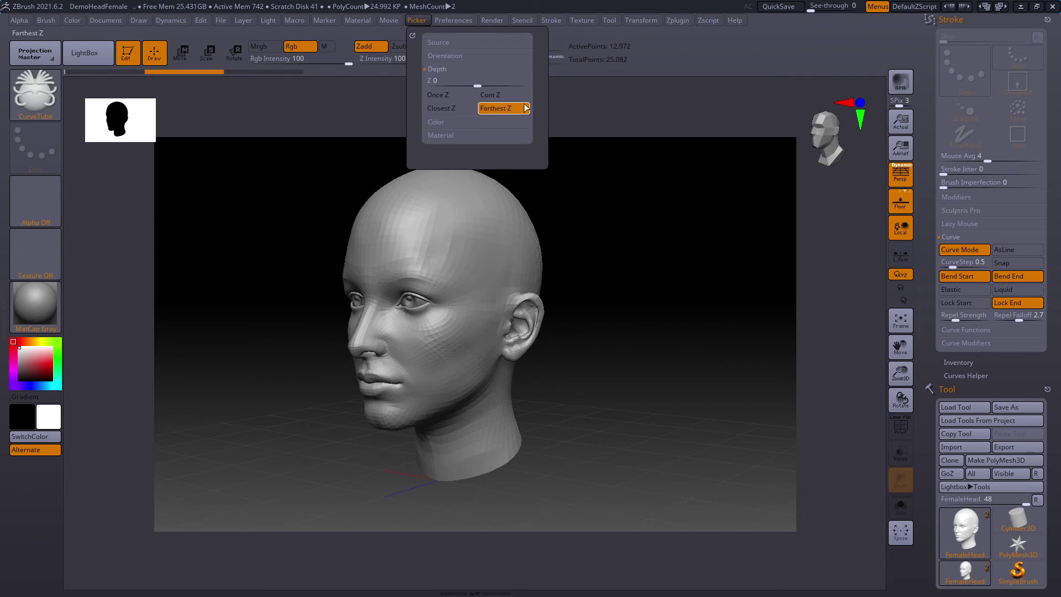
pyautogui.moveTo(429, 320); pyautogui.dragTo(498, 356)
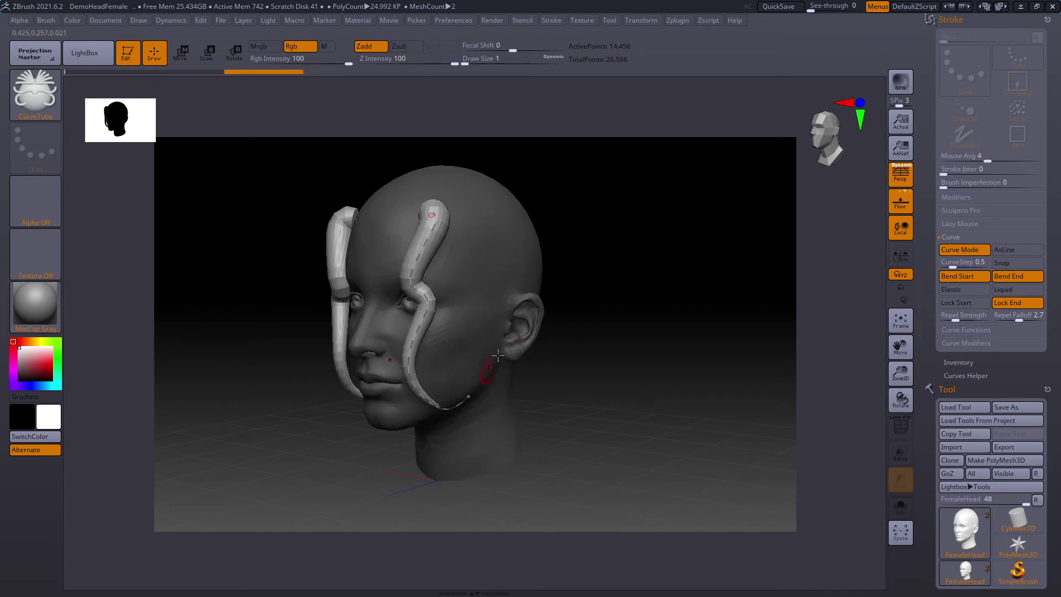
pyautogui.moveTo(536, 299); pyautogui.dragTo(625, 267)
pyautogui.hotkey('ctrl', 'z')
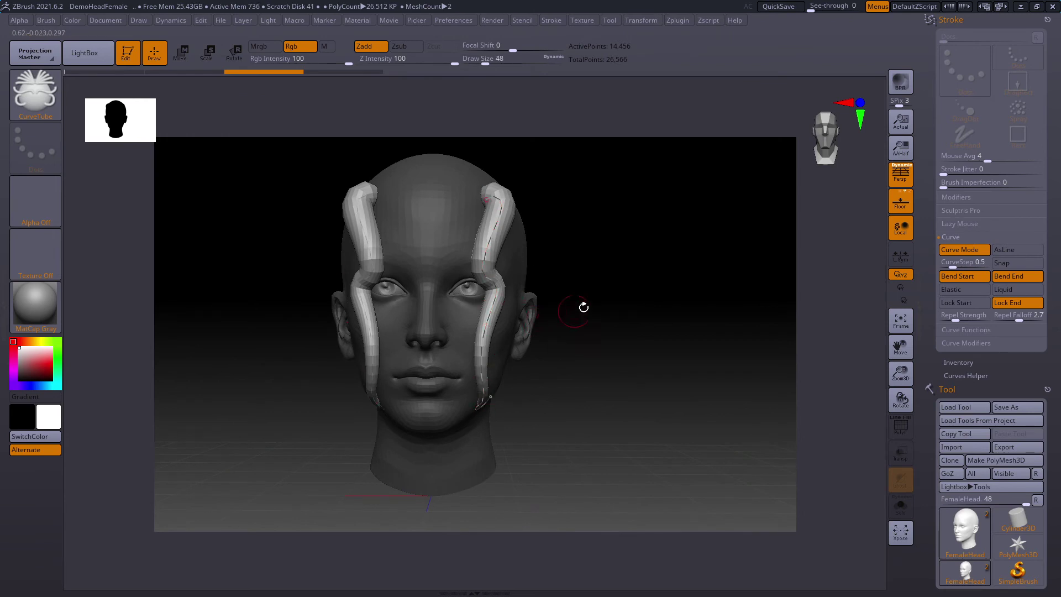
pyautogui.moveTo(583, 306); pyautogui.dragTo(434, 323)
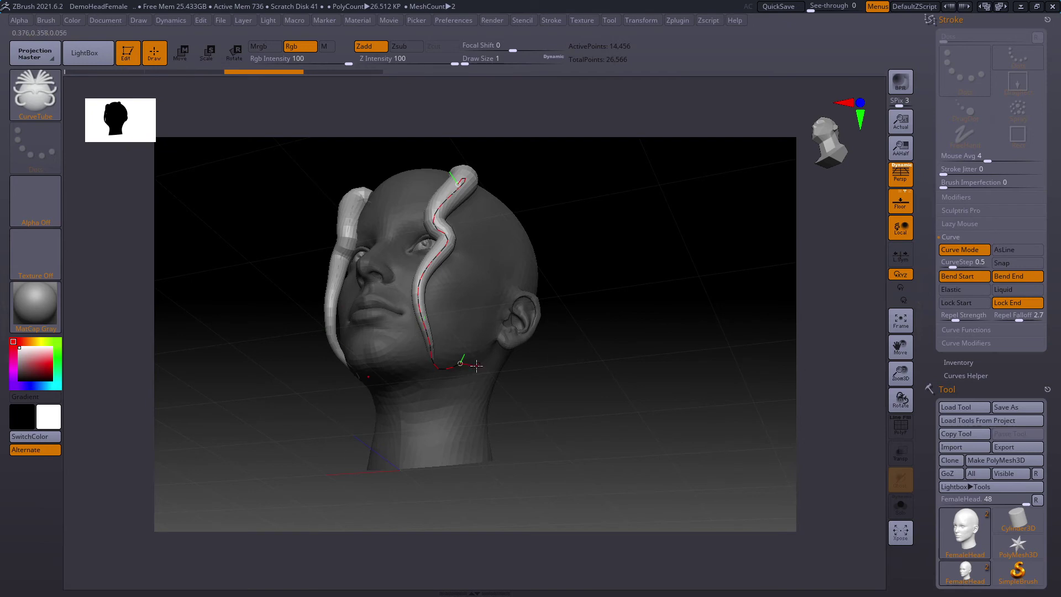
pyautogui.moveTo(578, 227); pyautogui.dragTo(570, 259)
pyautogui.hotkey('ctrl', 'z')
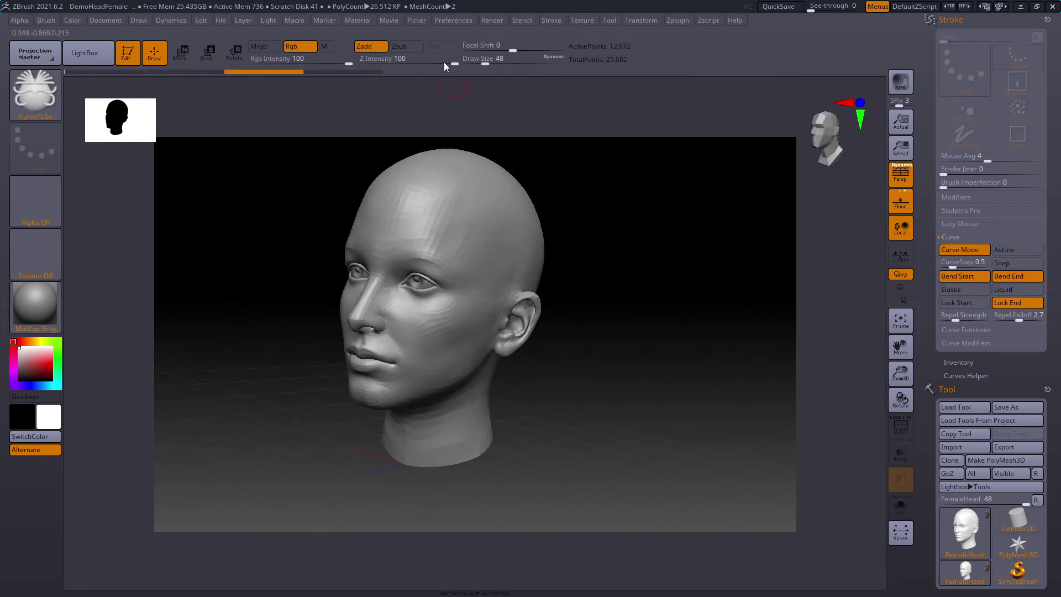
# - Set the picker depth to Closest Z and draw a wavy tapered tube from the side of the forehead down past the jaw
pyautogui.click(419, 19)
pyautogui.click(451, 108)
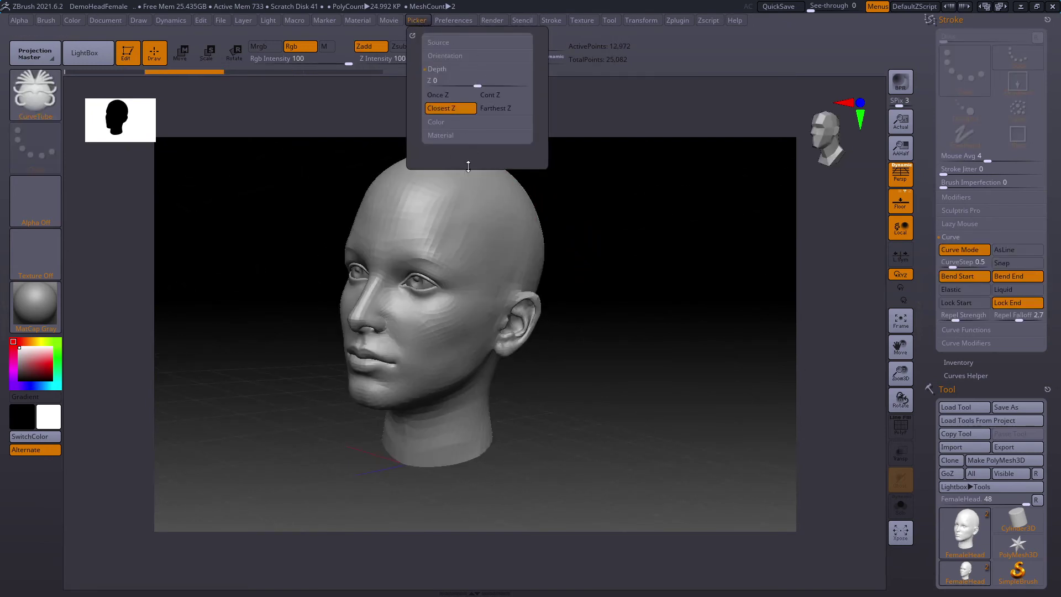
pyautogui.moveTo(445, 237)
pyautogui.mouseDown()
pyautogui.moveTo(414, 408)
pyautogui.moveTo(462, 409)
pyautogui.mouseUp()
pyautogui.moveTo(557, 373); pyautogui.dragTo(585, 361)
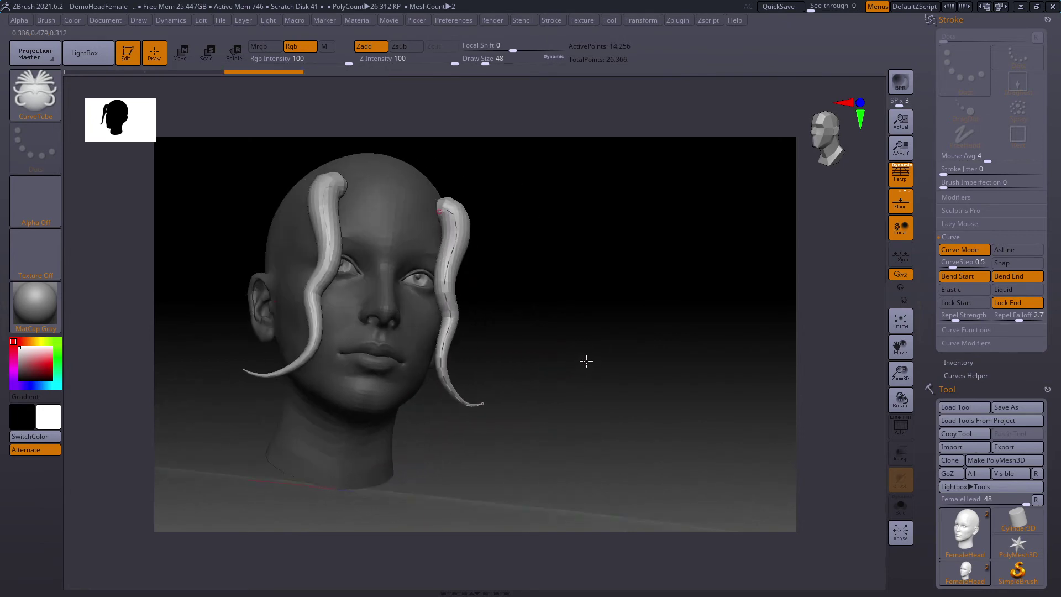
# - Undo the wavy tube beside the face and set the picker depth to Farthest Z
pyautogui.moveTo(569, 240)
pyautogui.mouseDown()
pyautogui.moveTo(552, 234)
pyautogui.moveTo(574, 249)
pyautogui.mouseUp()
pyautogui.hotkey('ctrl', 'z')
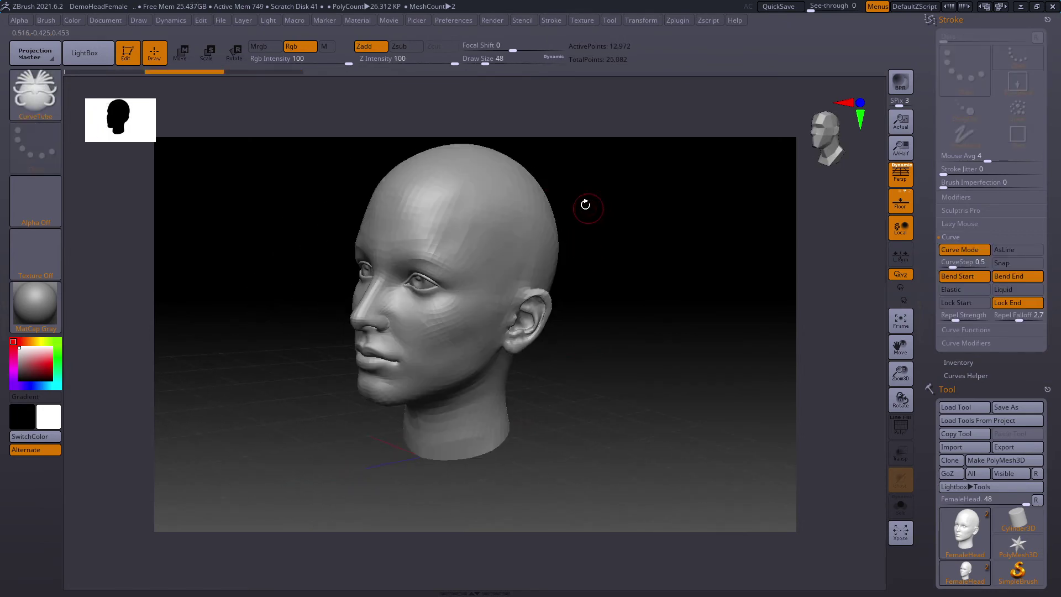
pyautogui.click(453, 20)
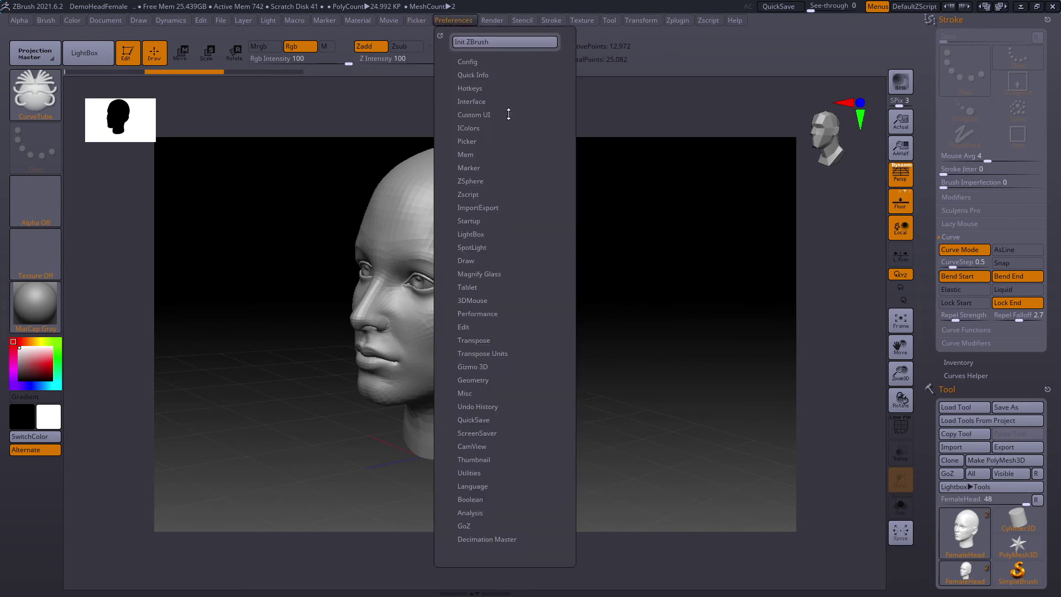
pyautogui.click(415, 20)
pyautogui.click(502, 111)
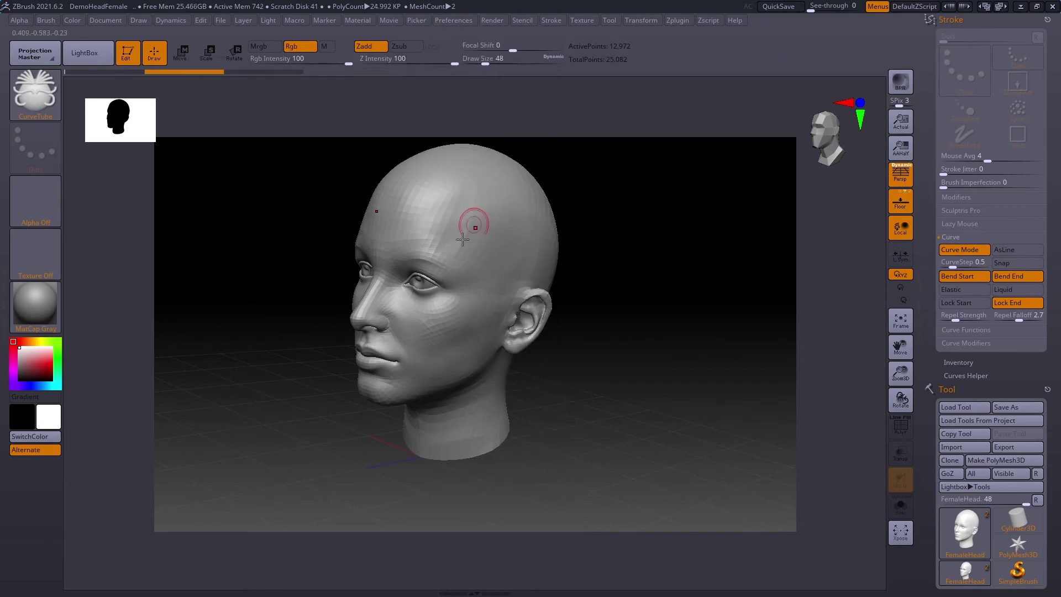
# - Test Farthest Z with a tapered tube drawn from the forehead past the eye and jaw, inspect it from both sides, and undo it
pyautogui.moveTo(451, 181); pyautogui.dragTo(426, 279)
pyautogui.moveTo(465, 436); pyautogui.dragTo(466, 436)
pyautogui.moveTo(537, 376); pyautogui.dragTo(569, 355)
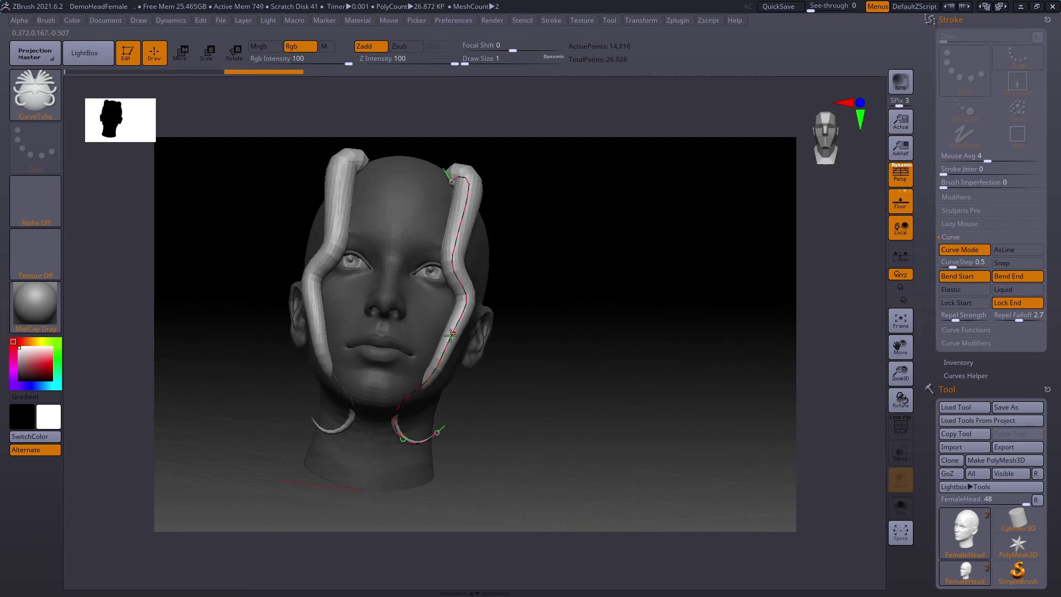
pyautogui.moveTo(408, 398); pyautogui.dragTo(428, 401)
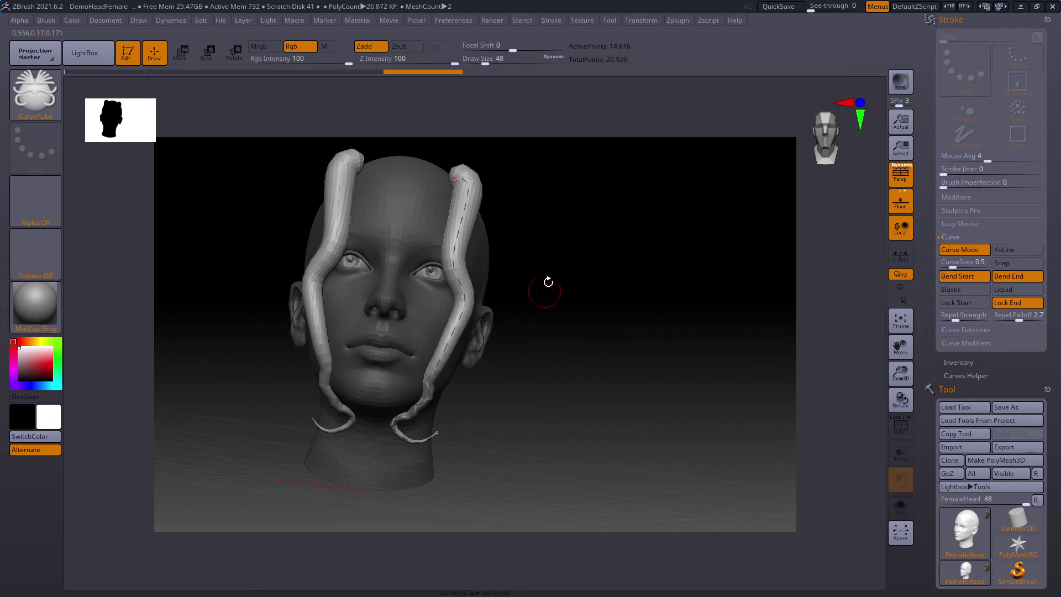
pyautogui.moveTo(550, 280); pyautogui.dragTo(570, 293)
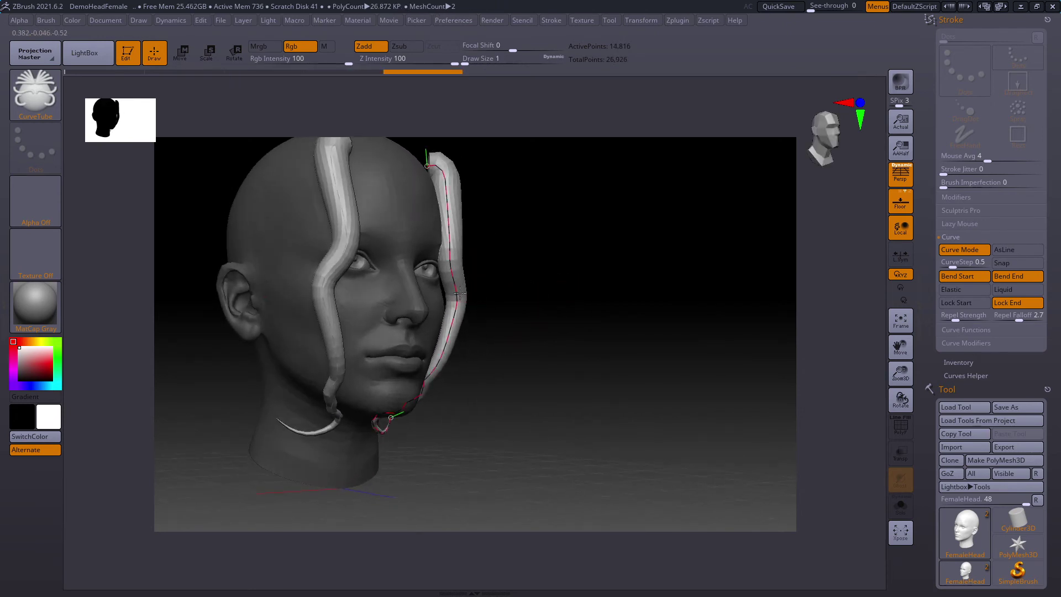
pyautogui.moveTo(460, 292); pyautogui.dragTo(450, 295)
pyautogui.moveTo(533, 245)
pyautogui.mouseDown()
pyautogui.moveTo(517, 244)
pyautogui.moveTo(576, 262)
pyautogui.moveTo(604, 311)
pyautogui.moveTo(536, 310)
pyautogui.moveTo(571, 294)
pyautogui.mouseUp()
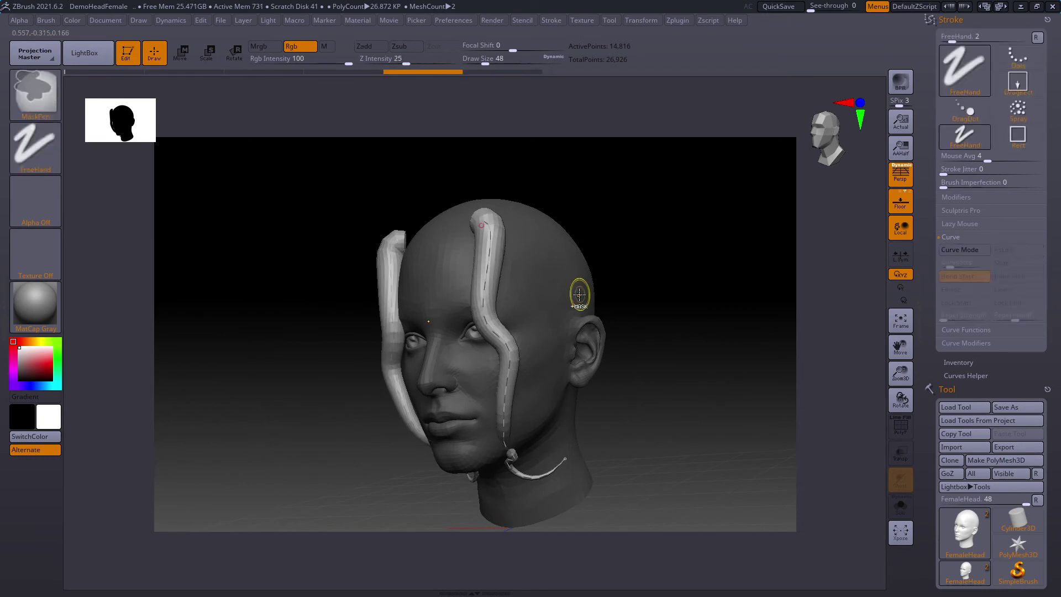
pyautogui.hotkey('ctrl', 'z')
pyautogui.hotkey('ctrl', 'z')
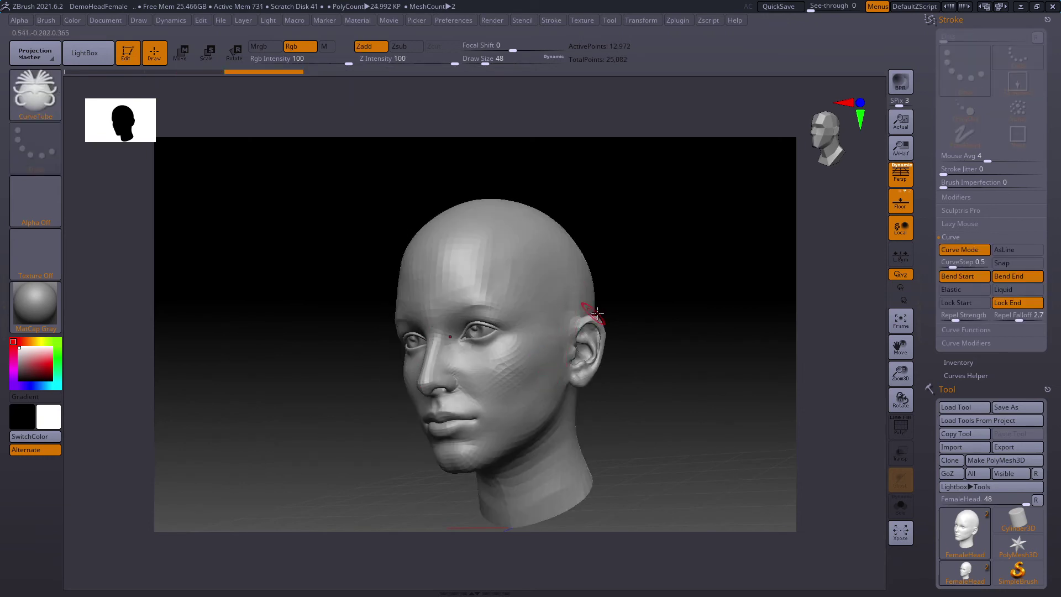
# - Test Farthest Z in profile with a winding tube from the cheekbone up beyond the forehead, inspect it from the front, and undo it
pyautogui.moveTo(632, 304); pyautogui.dragTo(558, 309)
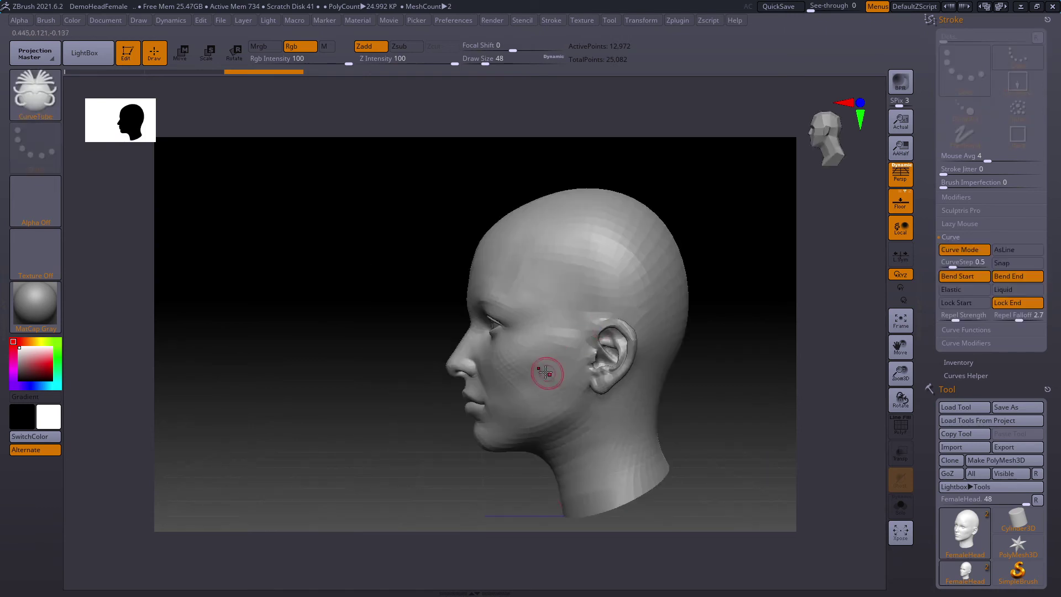
pyautogui.moveTo(454, 152); pyautogui.dragTo(455, 152)
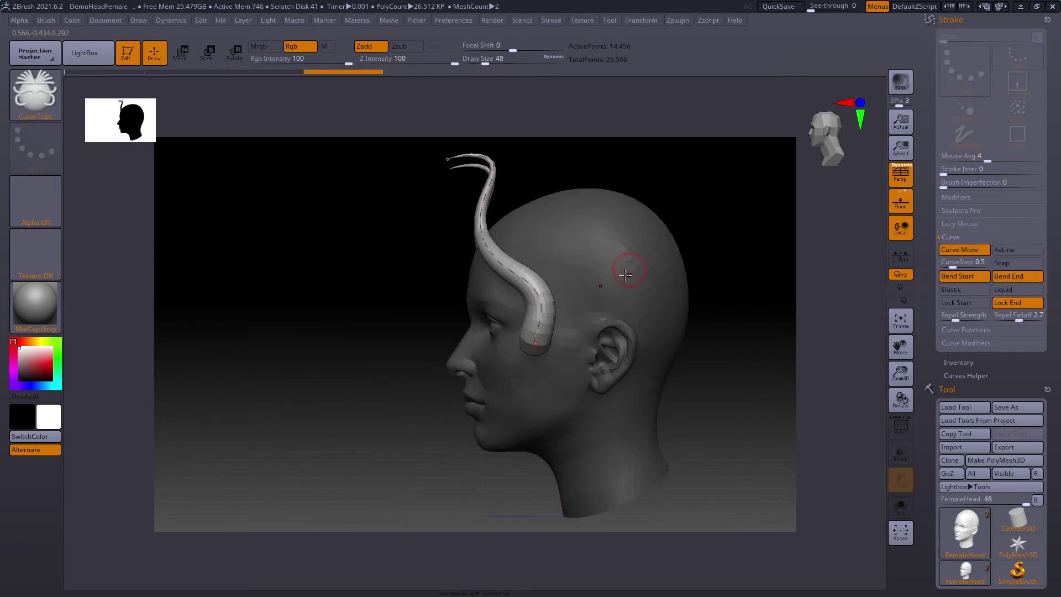
pyautogui.moveTo(372, 350); pyautogui.dragTo(488, 307)
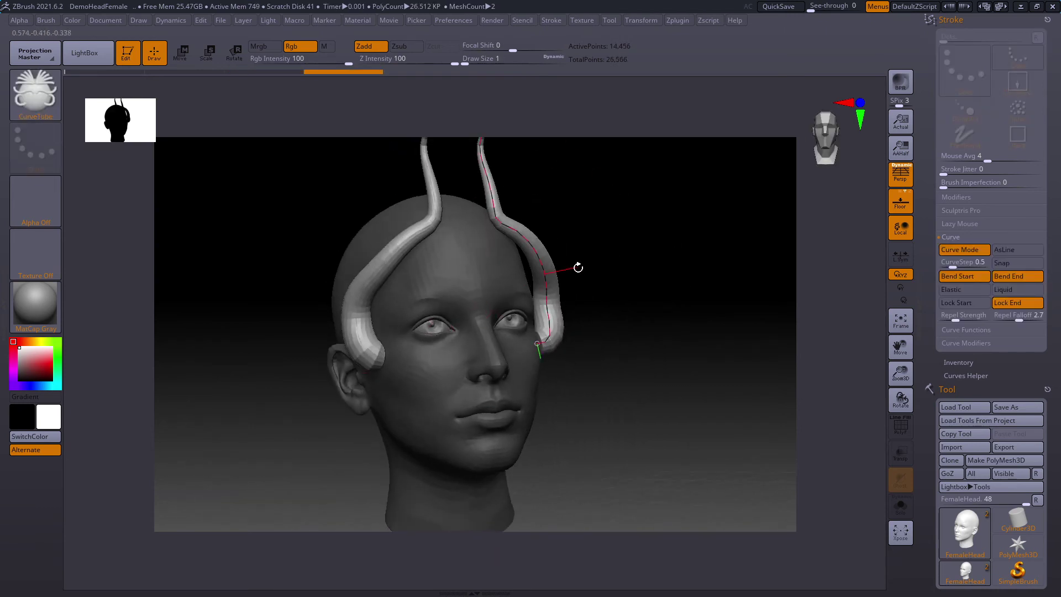
pyautogui.moveTo(588, 277)
pyautogui.keyDown('ctrl'); pyautogui.mouseDown(button='right')
pyautogui.moveTo(581, 256)
pyautogui.moveTo(603, 292)
pyautogui.moveTo(591, 291)
pyautogui.mouseUp(button='right'); pyautogui.keyUp('ctrl')
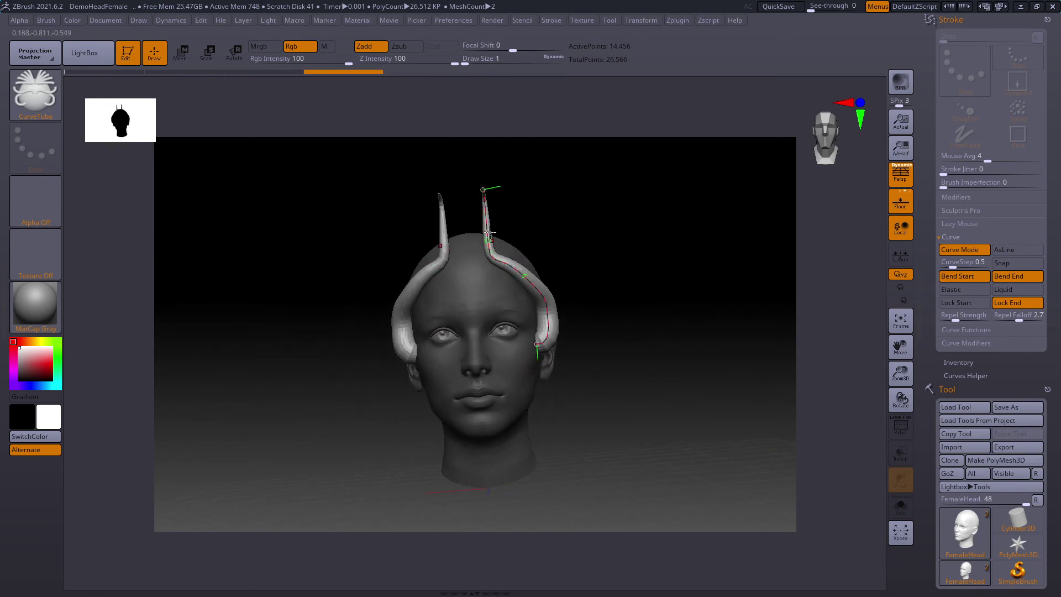
pyautogui.click(481, 136)
pyautogui.click(486, 159)
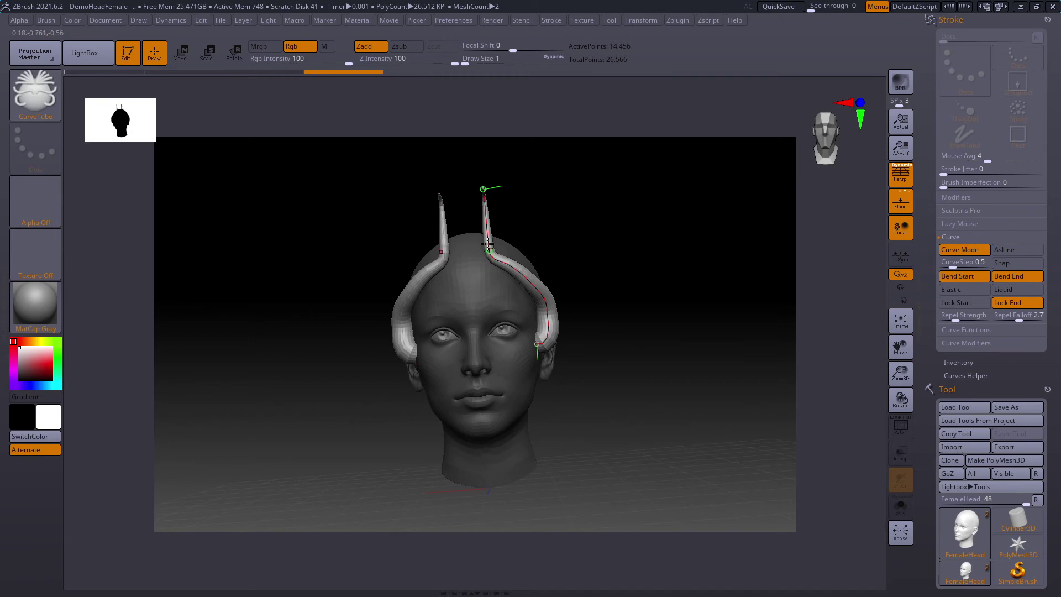
pyautogui.click(576, 265)
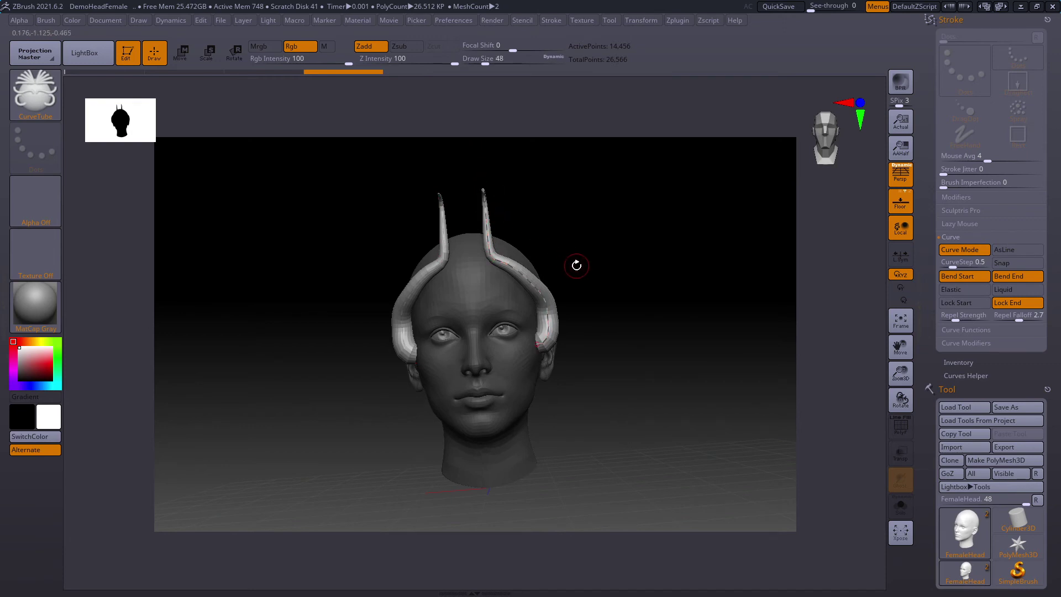
pyautogui.hotkey('ctrl', 'z')
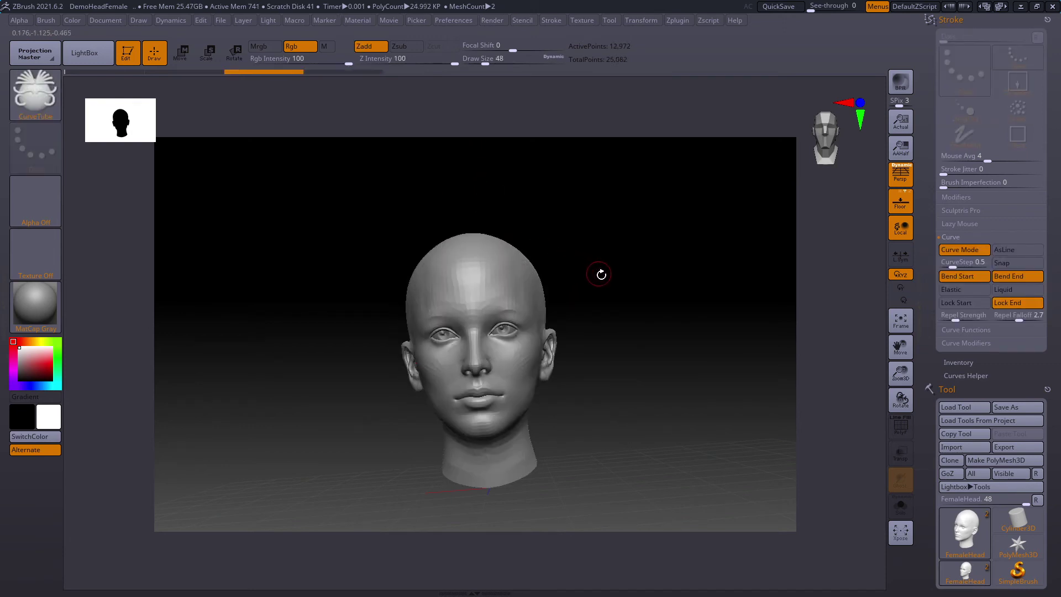
# - Set the picker depth to Closest Z and test it with a profile-drawn tube from the cheekbone to above the forehead, undoing the tube
pyautogui.click(417, 21)
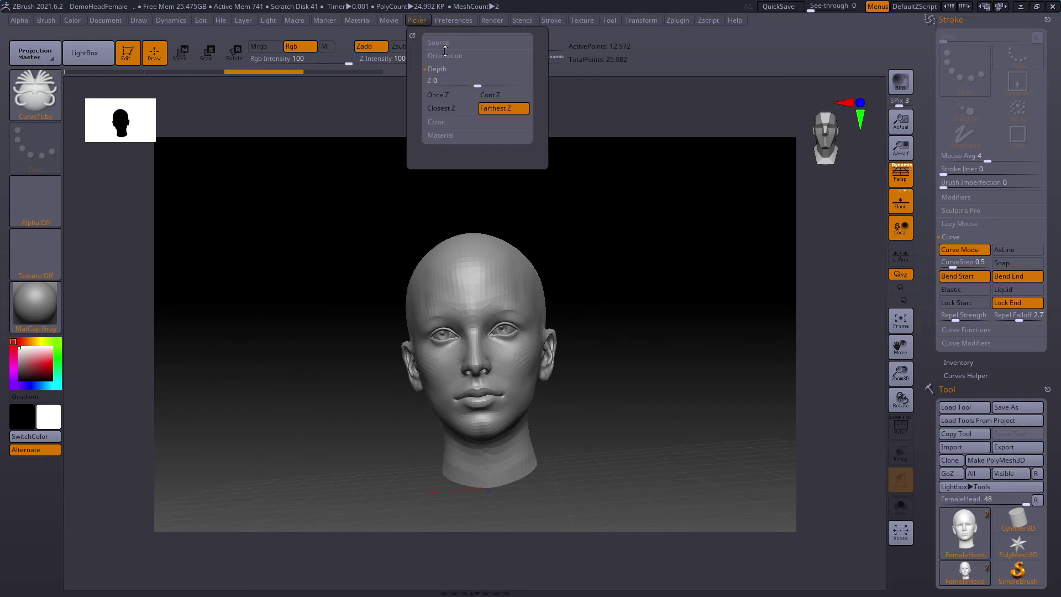
pyautogui.click(455, 109)
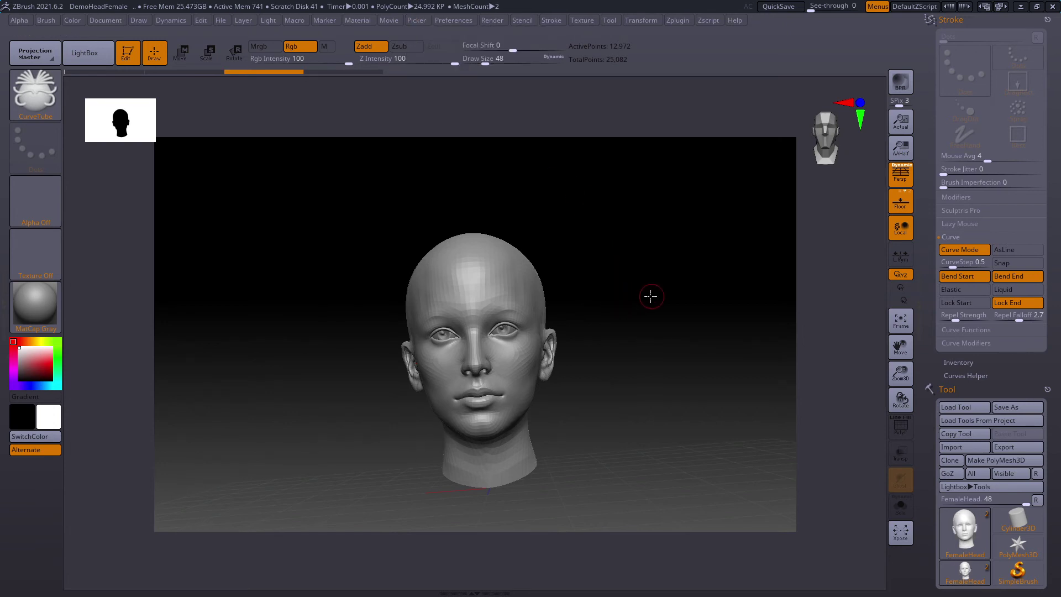
pyautogui.moveTo(650, 296); pyautogui.dragTo(622, 300)
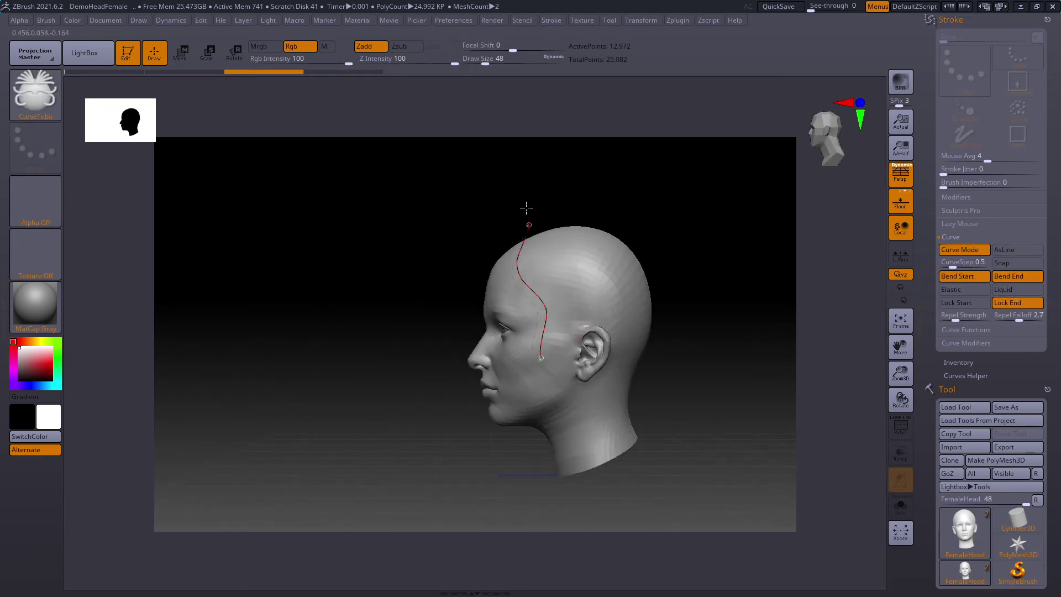
pyautogui.moveTo(526, 208); pyautogui.dragTo(492, 199)
pyautogui.moveTo(398, 377); pyautogui.dragTo(547, 362)
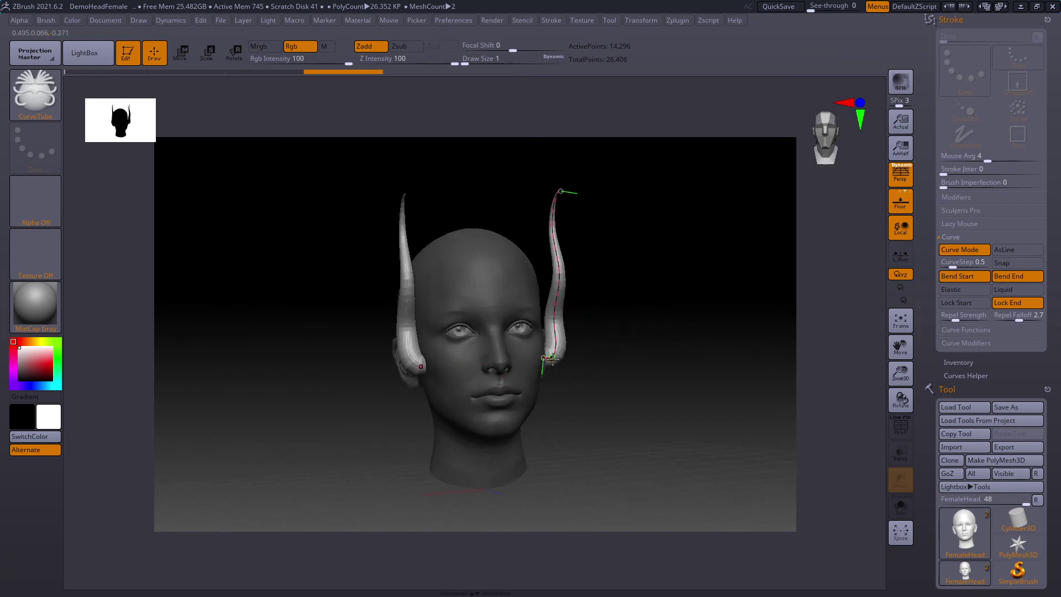
pyautogui.moveTo(578, 303); pyautogui.dragTo(602, 288)
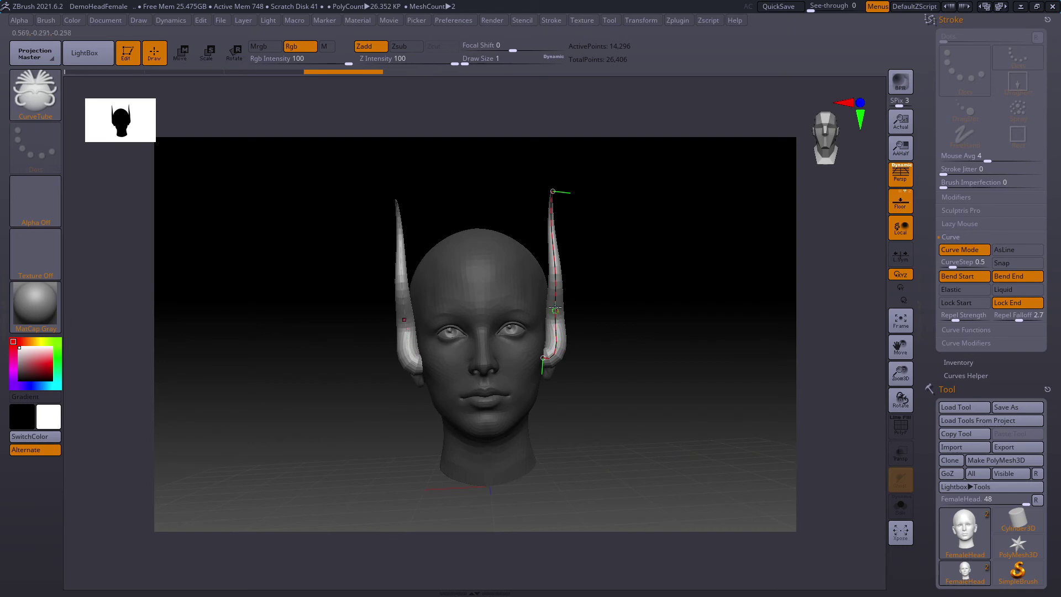
pyautogui.moveTo(556, 179); pyautogui.dragTo(620, 294)
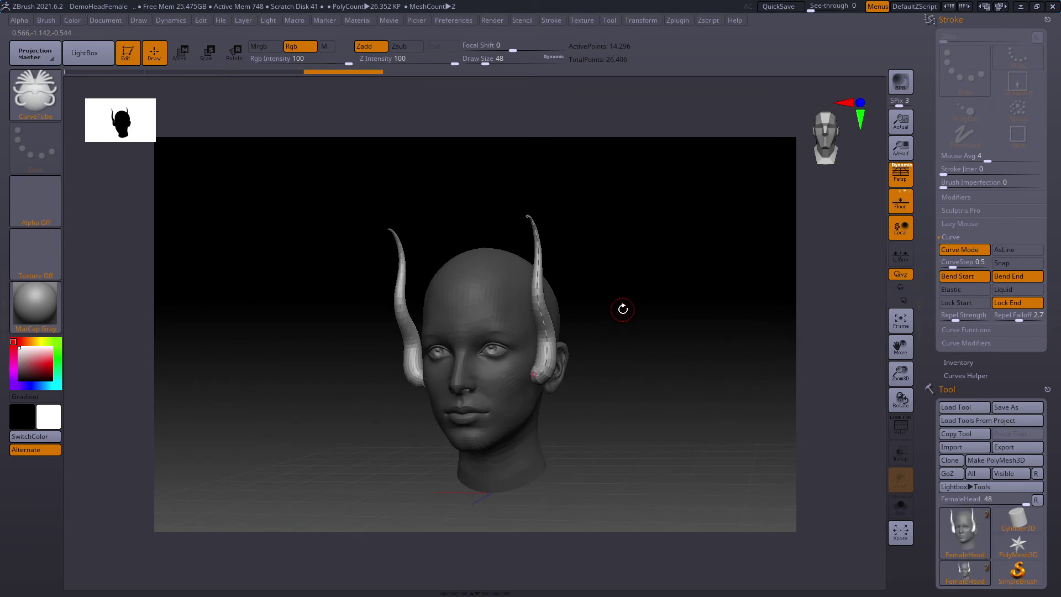
pyautogui.hotkey('ctrl', 'z')
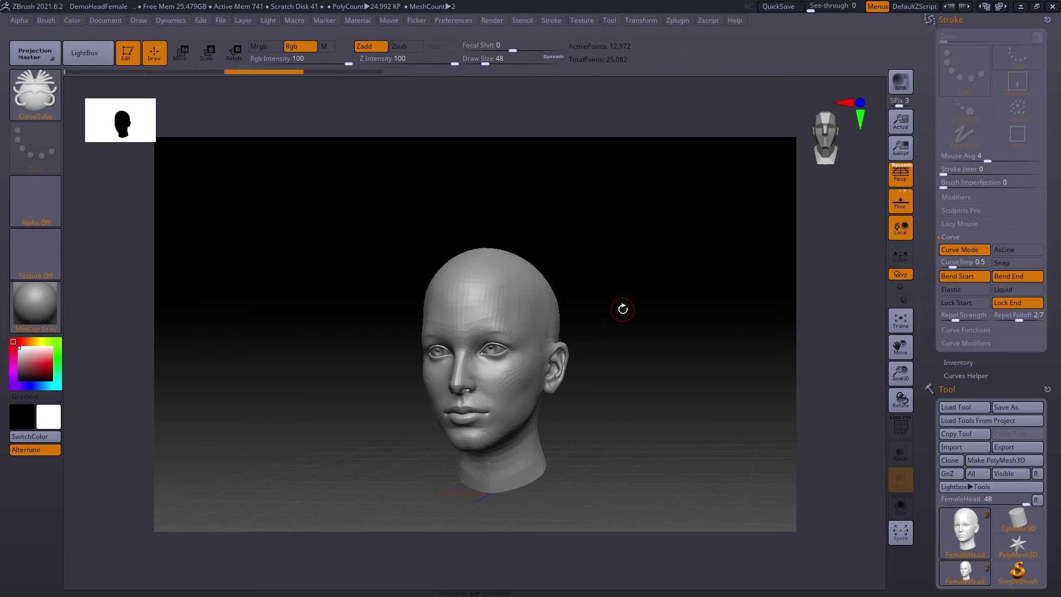
# - Choose the star-shaped Alpha 10 and try a tube with that profile beside the forehead, undoing it
pyautogui.click(42, 203)
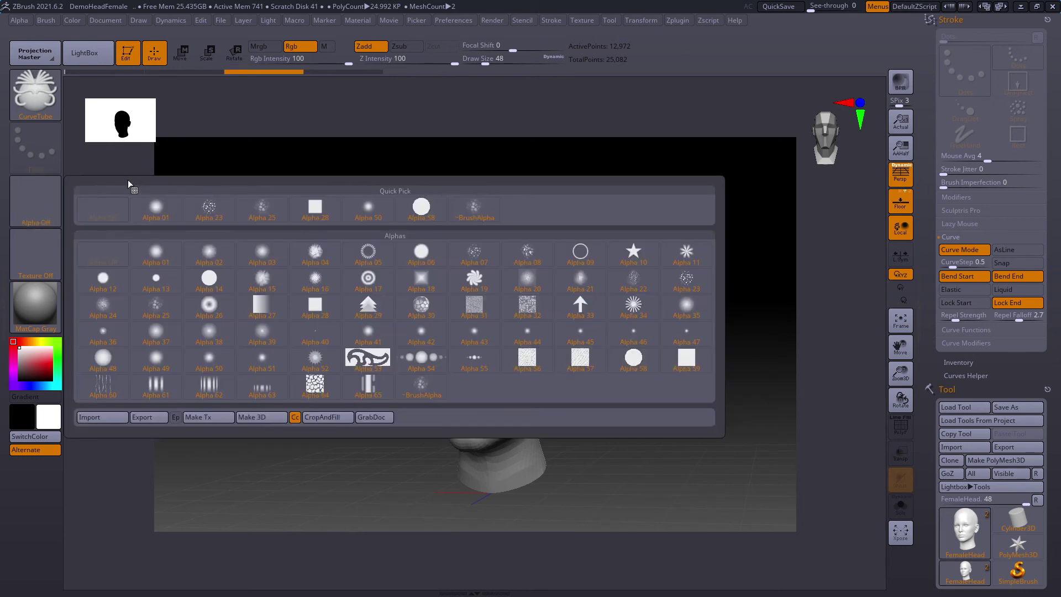
pyautogui.click(634, 252)
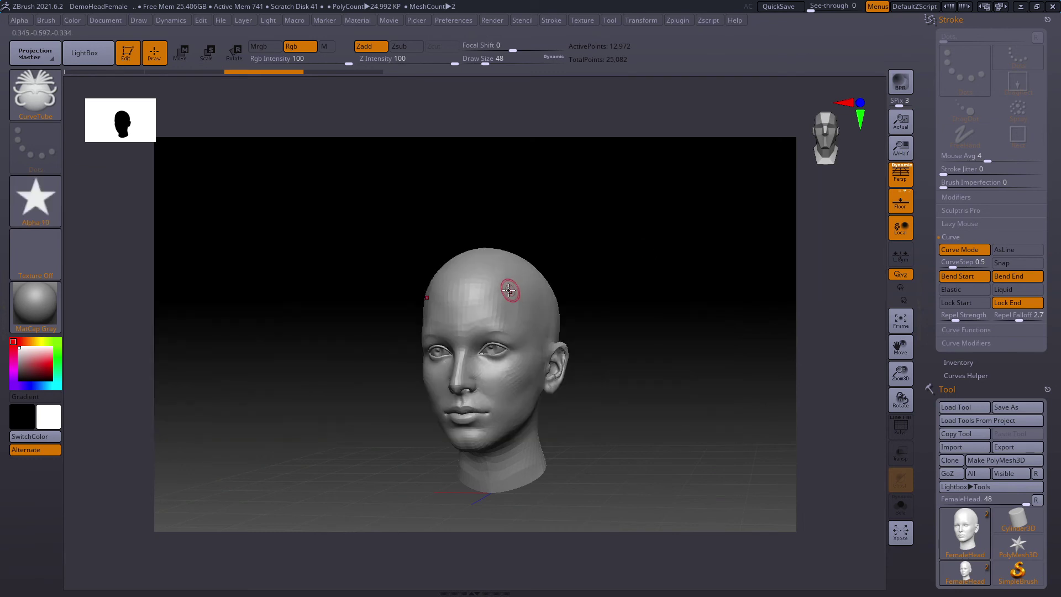
pyautogui.moveTo(509, 290); pyautogui.dragTo(613, 375)
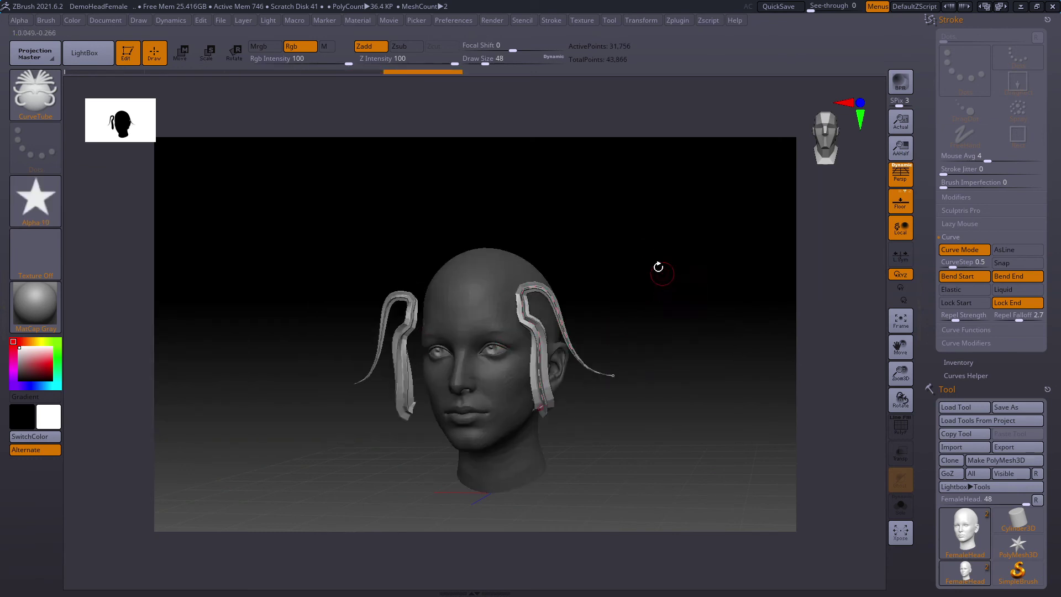
pyautogui.moveTo(658, 267); pyautogui.dragTo(625, 278)
pyautogui.hotkey('ctrl', 'z')
# - Draw tapered star-profile tubes from the temple, the side and top of the head, the brow and the cheek
pyautogui.moveTo(559, 289)
pyautogui.mouseDown()
pyautogui.moveTo(595, 316)
pyautogui.moveTo(610, 394)
pyautogui.mouseUp()
pyautogui.moveTo(652, 279)
pyautogui.mouseDown()
pyautogui.moveTo(619, 279)
pyautogui.moveTo(719, 337)
pyautogui.mouseUp()
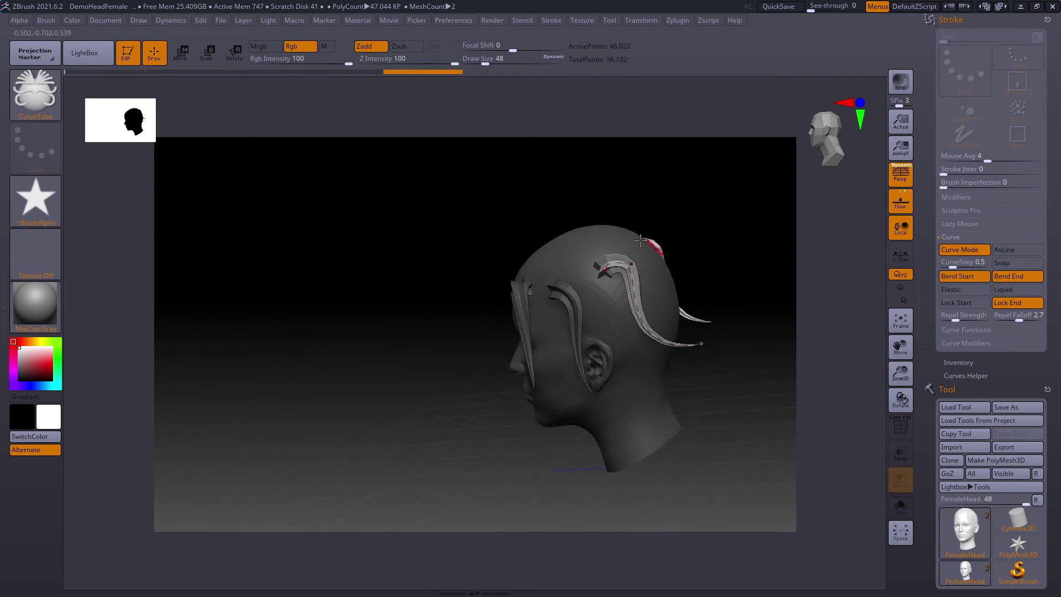
pyautogui.moveTo(415, 369); pyautogui.dragTo(547, 354)
pyautogui.moveTo(571, 244)
pyautogui.mouseDown()
pyautogui.moveTo(663, 237)
pyautogui.moveTo(672, 226)
pyautogui.mouseUp()
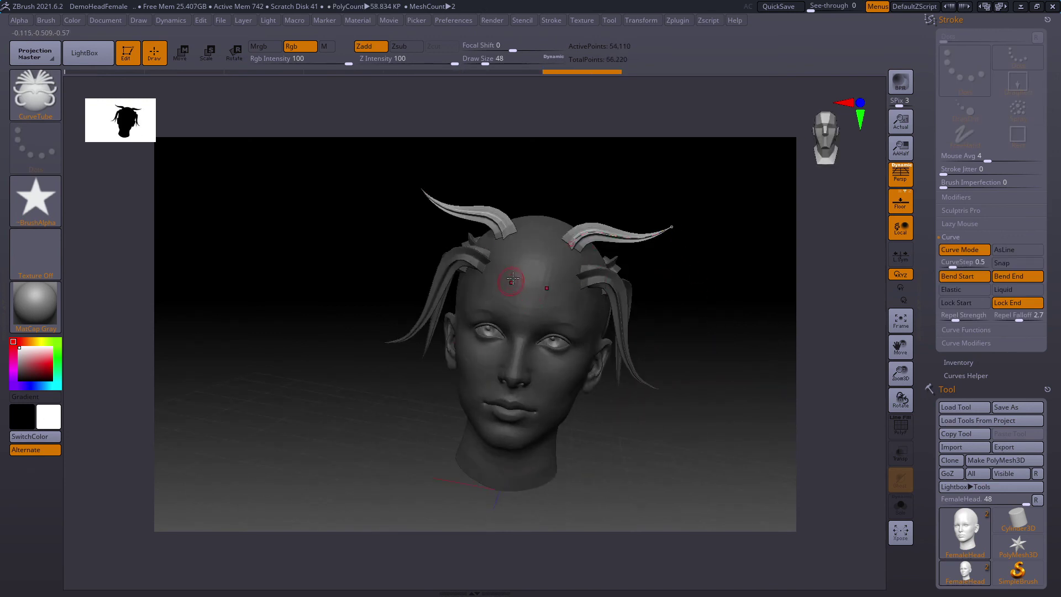
pyautogui.moveTo(501, 287); pyautogui.dragTo(445, 290)
pyautogui.moveTo(554, 387); pyautogui.dragTo(576, 448)
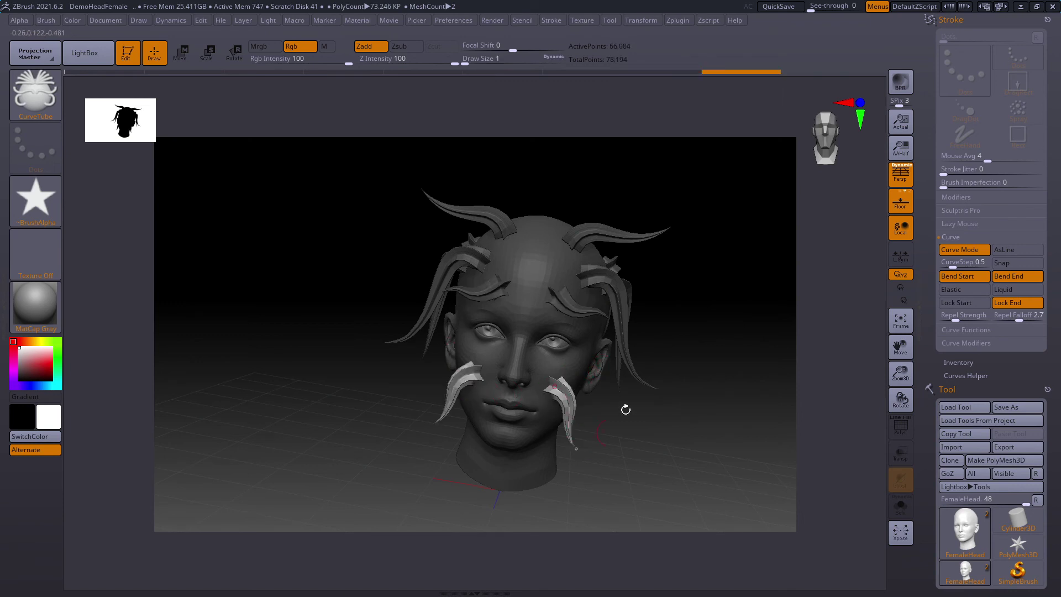
# - Add more star-profile tubes around the side of the head, the forehead and the ear, and inspect them from an angle
pyautogui.moveTo(695, 310)
pyautogui.mouseDown()
pyautogui.moveTo(575, 315)
pyautogui.moveTo(645, 391)
pyautogui.mouseUp()
pyautogui.moveTo(638, 245)
pyautogui.mouseDown()
pyautogui.moveTo(666, 283)
pyautogui.moveTo(678, 376)
pyautogui.mouseUp()
pyautogui.moveTo(661, 326); pyautogui.dragTo(711, 391)
pyautogui.moveTo(584, 393); pyautogui.dragTo(613, 466)
pyautogui.moveTo(571, 322)
pyautogui.mouseDown()
pyautogui.moveTo(608, 341)
pyautogui.moveTo(627, 378)
pyautogui.mouseUp()
pyautogui.moveTo(650, 228); pyautogui.dragTo(722, 192)
pyautogui.moveTo(591, 267)
pyautogui.mouseDown(button='right')
pyautogui.moveTo(680, 282)
pyautogui.moveTo(702, 265)
pyautogui.mouseUp(button='right')
pyautogui.press('ctrl')
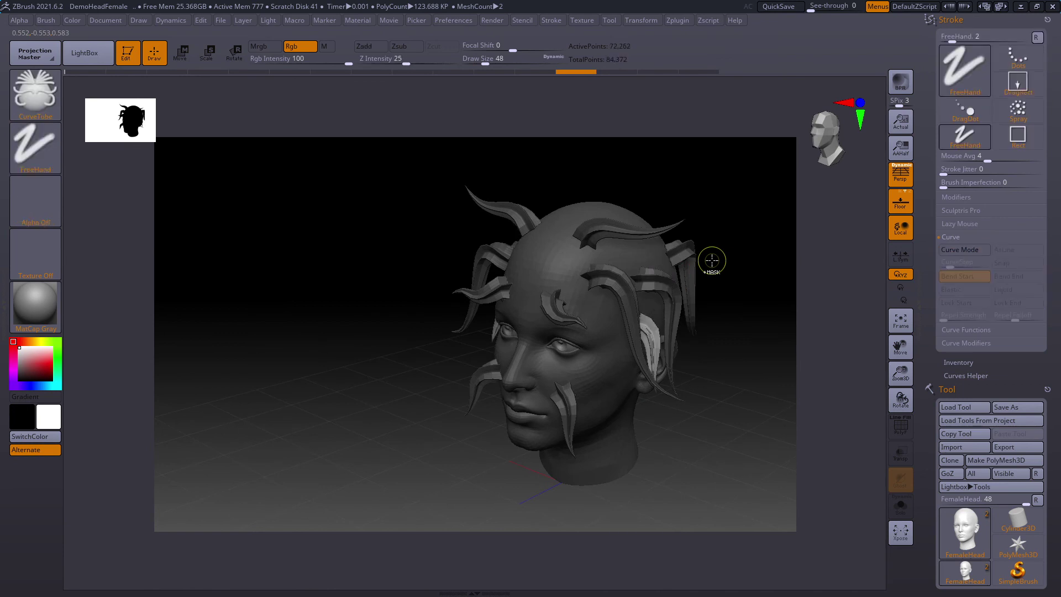
# - Undo all the star-profile tubes to return to the bare head
pyautogui.hotkey('ctrl', 'z')
pyautogui.hotkey('ctrl', 'z')
pyautogui.hotkey('ctrl', 'z')
pyautogui.hotkey('ctrl', 'z')
pyautogui.hotkey('ctrl', 'z')
pyautogui.hotkey('ctrl', 'z')
pyautogui.hotkey('ctrl', 'z')
pyautogui.hotkey('ctrl', 'z')
pyautogui.hotkey('ctrl', 'z')
pyautogui.hotkey('ctrl', 'z')
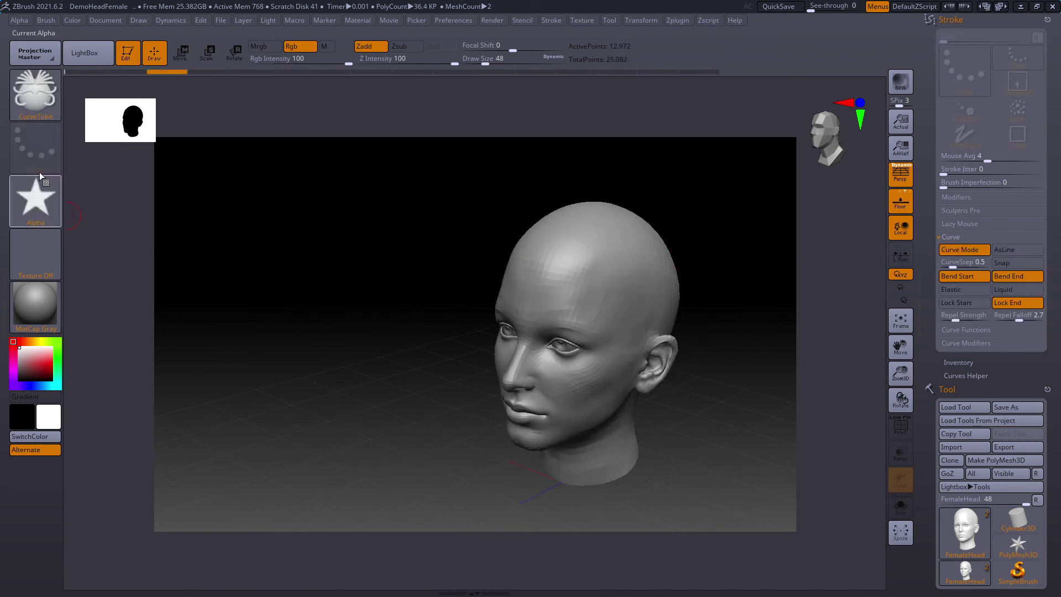
# - Choose the dotted Alpha 07 and draw two multi-strand tubes from the temple, one down past the ear and one sweeping up and back
pyautogui.click(36, 203)
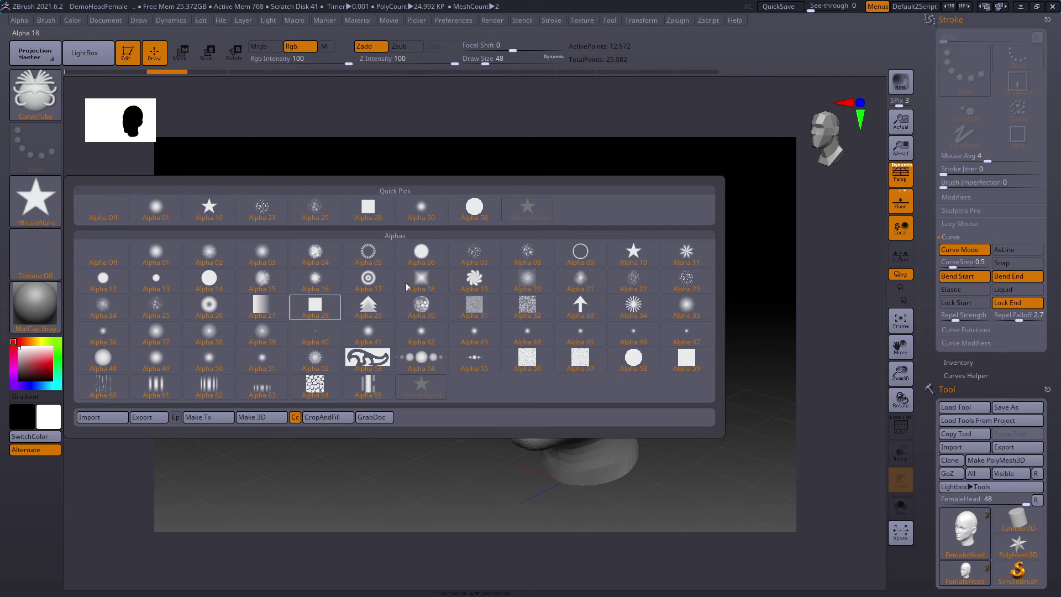
pyautogui.click(475, 252)
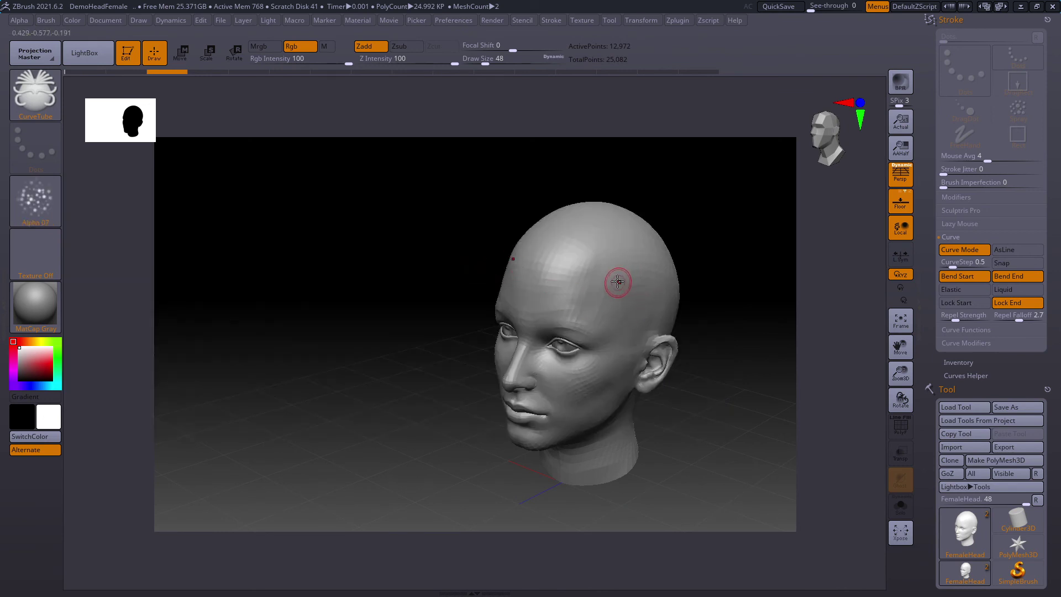
pyautogui.moveTo(616, 280); pyautogui.dragTo(691, 409)
pyautogui.moveTo(631, 254); pyautogui.dragTo(753, 209)
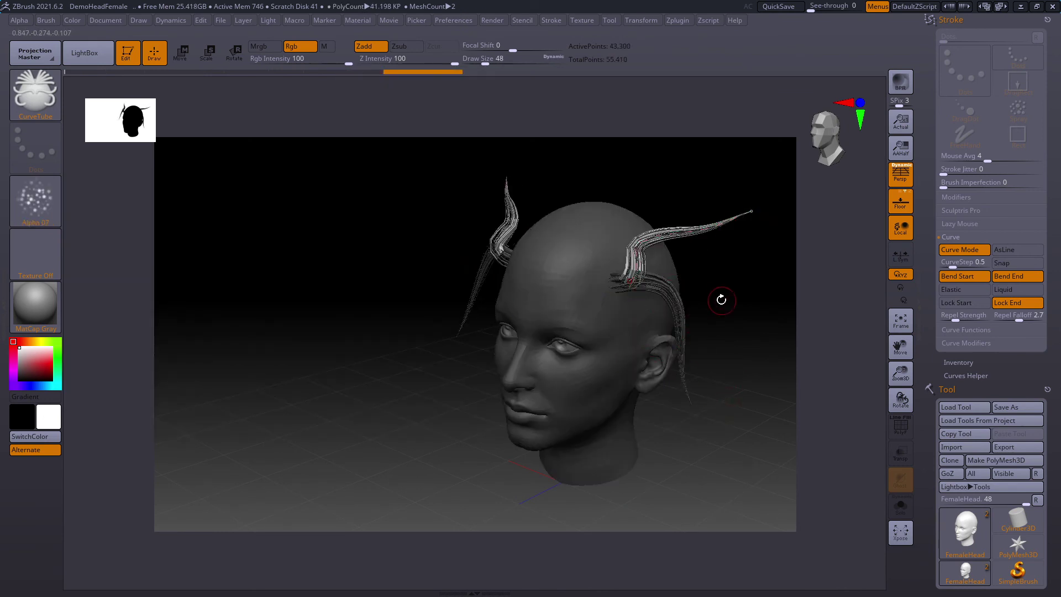
pyautogui.moveTo(720, 290)
pyautogui.mouseDown()
pyautogui.moveTo(680, 285)
pyautogui.moveTo(751, 358)
pyautogui.mouseUp()
# - Draw four more multi-strand tubes, two near the top of the head, one from the temple and one from the cheek
pyautogui.moveTo(570, 249); pyautogui.dragTo(463, 265)
pyautogui.moveTo(609, 223); pyautogui.dragTo(692, 179)
pyautogui.moveTo(337, 346); pyautogui.dragTo(407, 355)
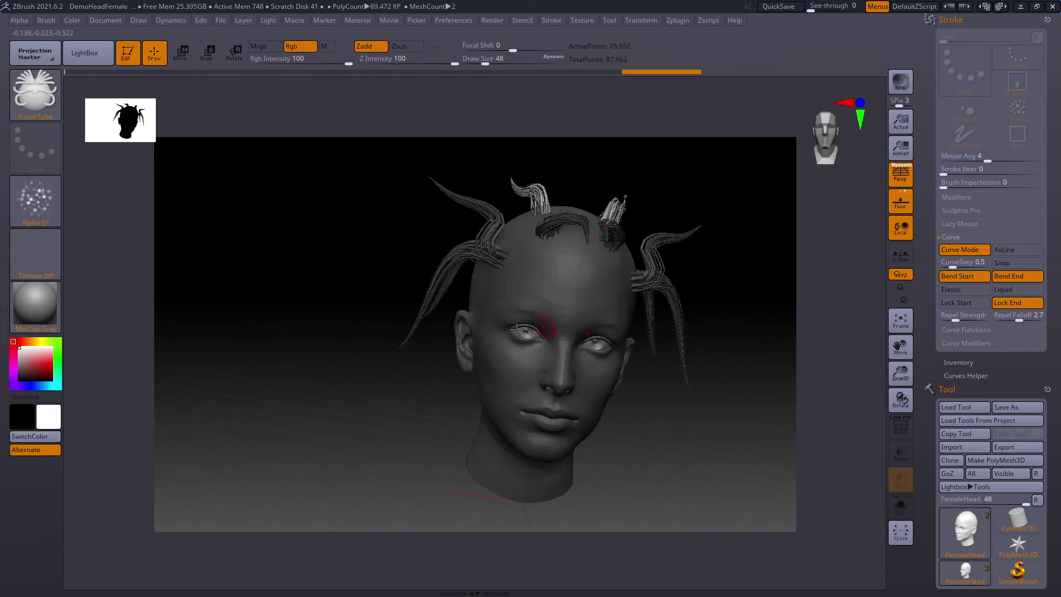
pyautogui.moveTo(505, 296)
pyautogui.mouseDown()
pyautogui.moveTo(429, 386)
pyautogui.moveTo(306, 389)
pyautogui.mouseUp()
pyautogui.moveTo(509, 384); pyautogui.dragTo(408, 449)
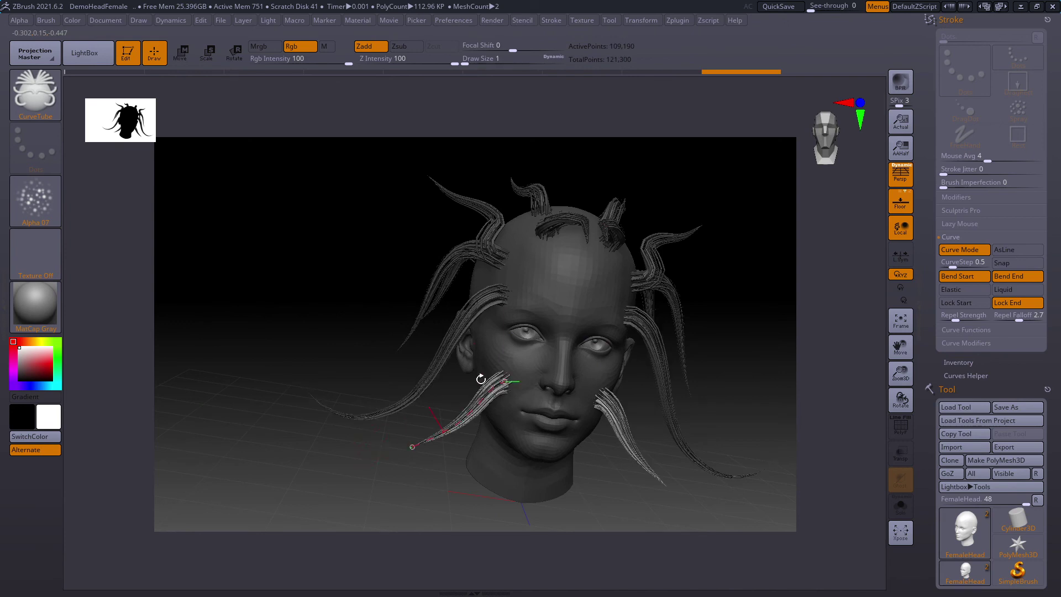
# - Draw a short multi-strand tube at the side of the head, moustache strands from the upper lip and beard strands from the chin
pyautogui.moveTo(667, 279); pyautogui.dragTo(642, 283)
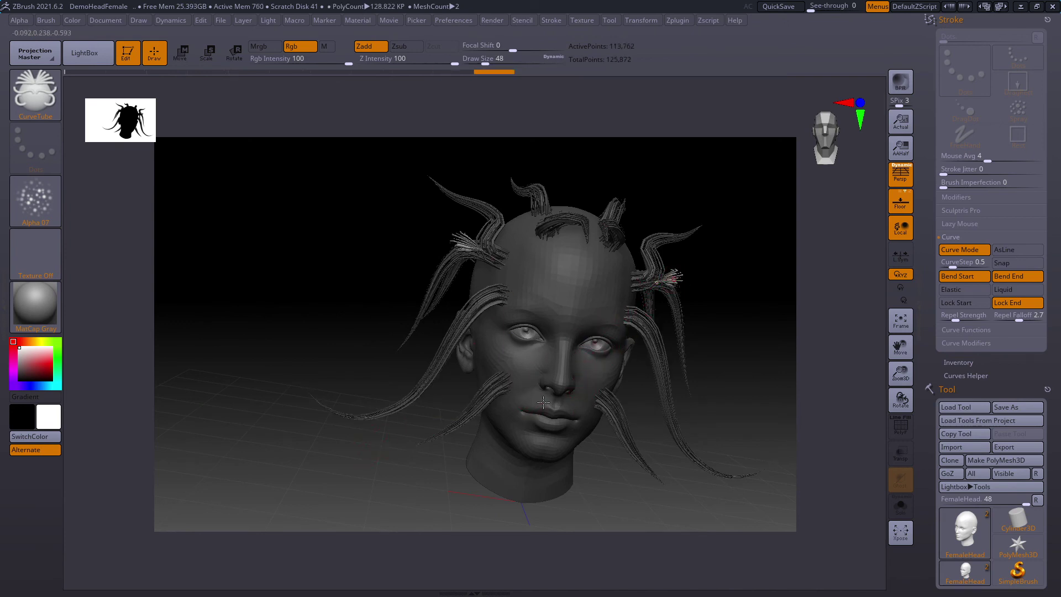
pyautogui.moveTo(537, 397); pyautogui.dragTo(452, 457)
pyautogui.moveTo(713, 375); pyautogui.dragTo(622, 378)
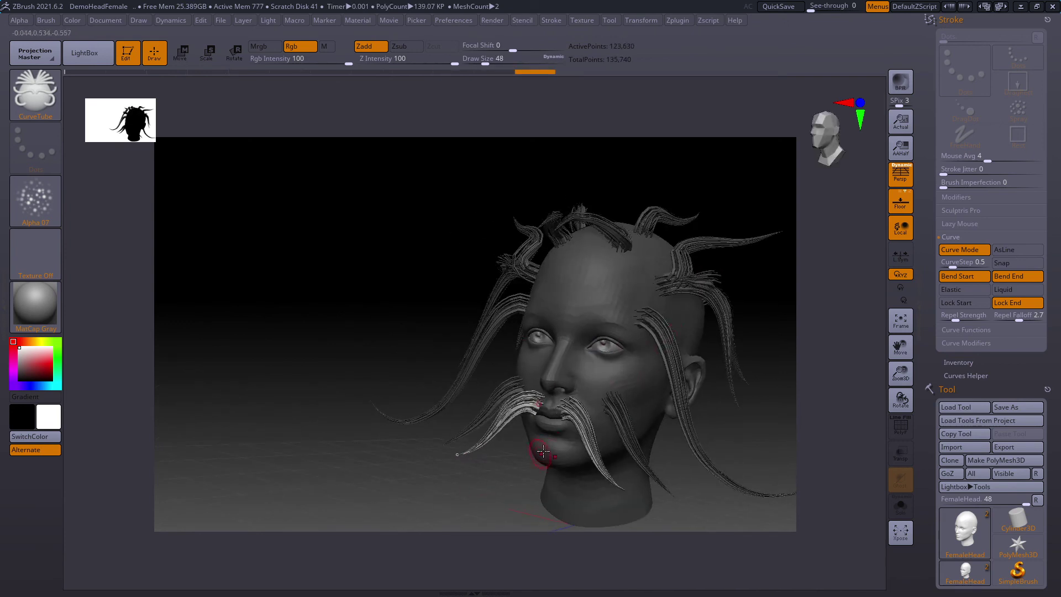
pyautogui.moveTo(545, 451); pyautogui.dragTo(523, 503)
# - Draw three more multi-strand tubes, one short at the jaw, one looping on the cheek and one at the back of the head
pyautogui.moveTo(595, 443); pyautogui.dragTo(610, 461)
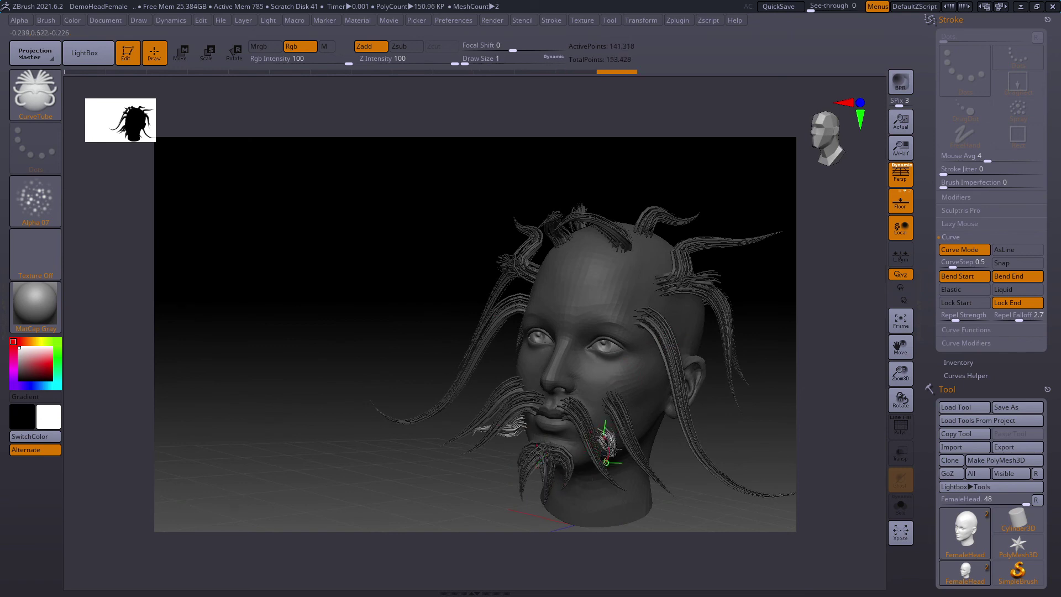
pyautogui.moveTo(633, 415); pyautogui.dragTo(650, 447)
pyautogui.moveTo(698, 337); pyautogui.dragTo(721, 328)
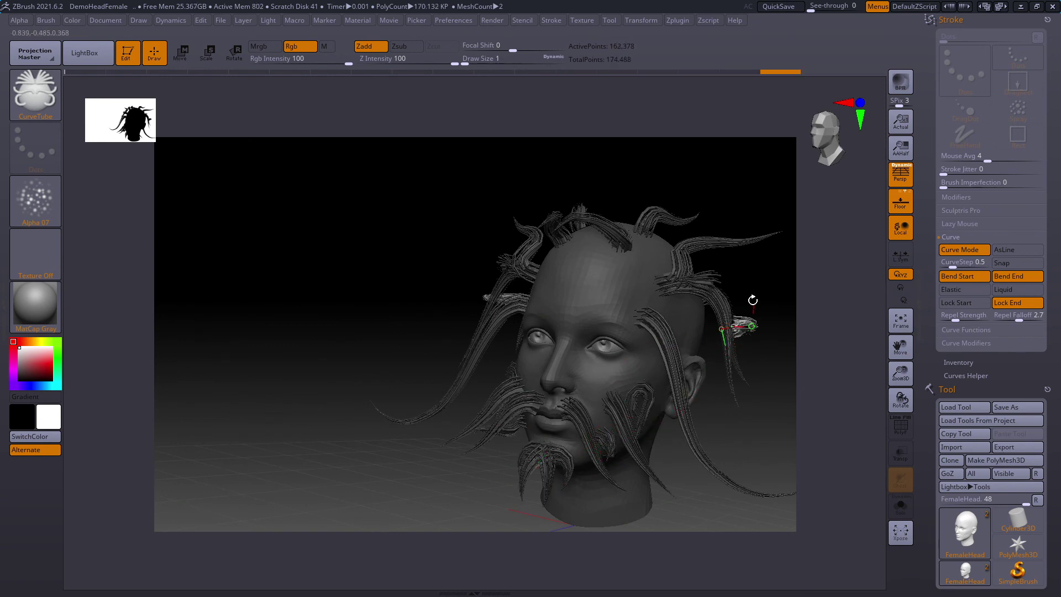
# - Add multi-strand tubes over the ear, along the jaw and beside the nose, plus small tufts on the forehead and under the eye
pyautogui.keyDown('alt'); pyautogui.moveTo(710, 255); pyautogui.dragTo(685, 234); pyautogui.keyUp('alt')
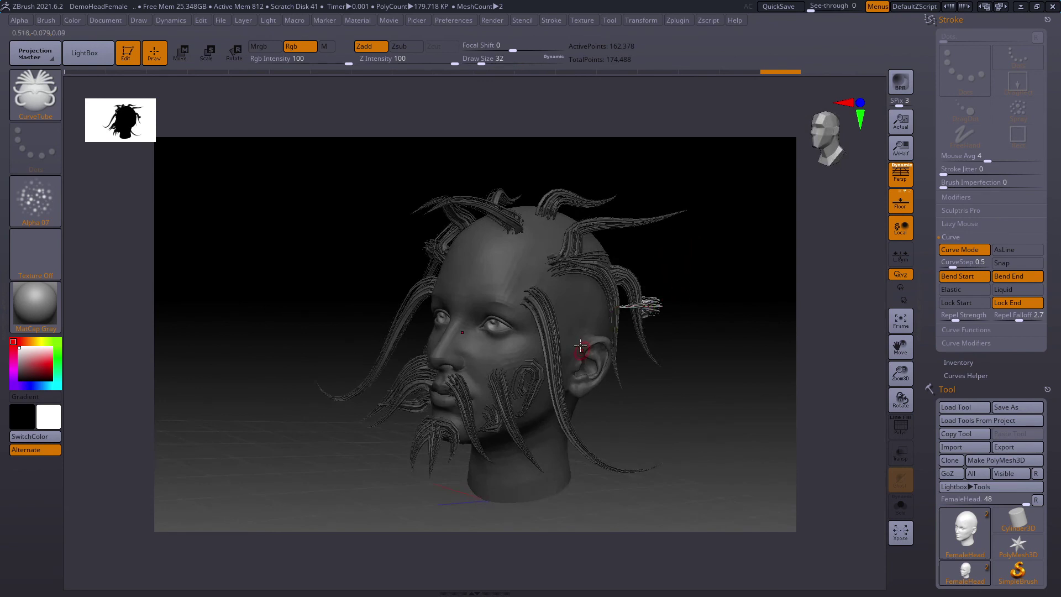
pyautogui.moveTo(577, 334); pyautogui.dragTo(589, 403)
pyautogui.moveTo(602, 358)
pyautogui.mouseDown()
pyautogui.moveTo(593, 401)
pyautogui.moveTo(542, 466)
pyautogui.mouseUp()
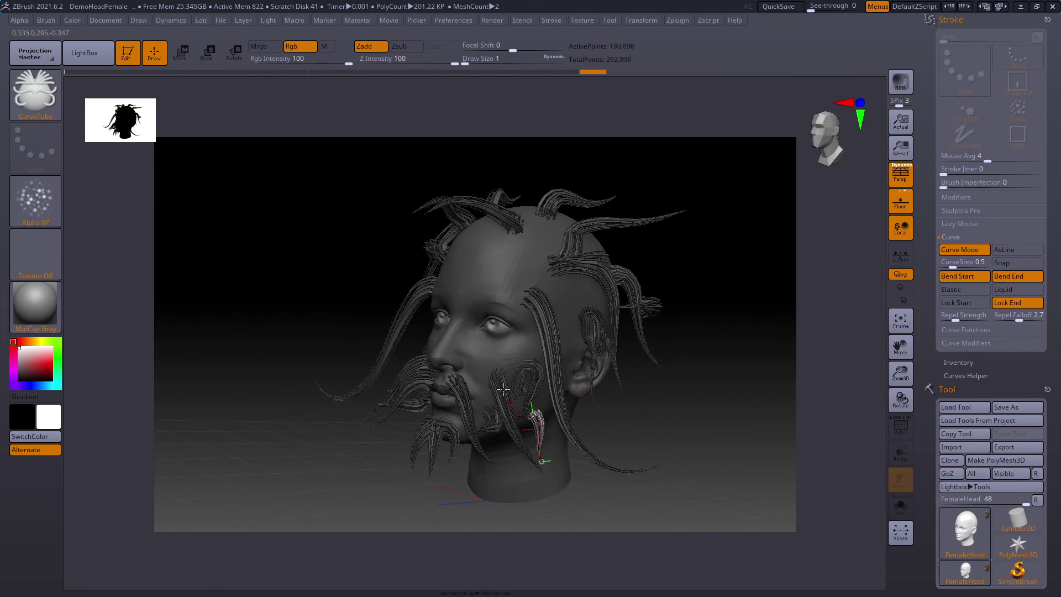
pyautogui.moveTo(484, 346); pyautogui.dragTo(470, 389)
pyautogui.moveTo(496, 290)
pyautogui.mouseDown()
pyautogui.moveTo(475, 316)
pyautogui.moveTo(523, 360)
pyautogui.mouseUp()
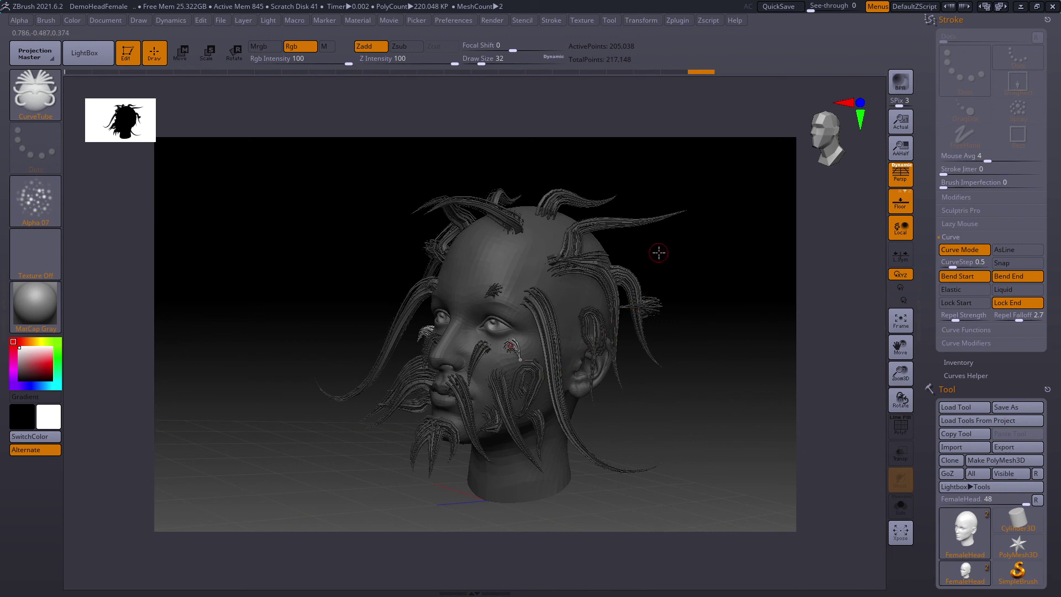
# - View the head with all its strands from the front and at an angle, and switch to another open application window
pyautogui.moveTo(659, 253); pyautogui.dragTo(694, 245)
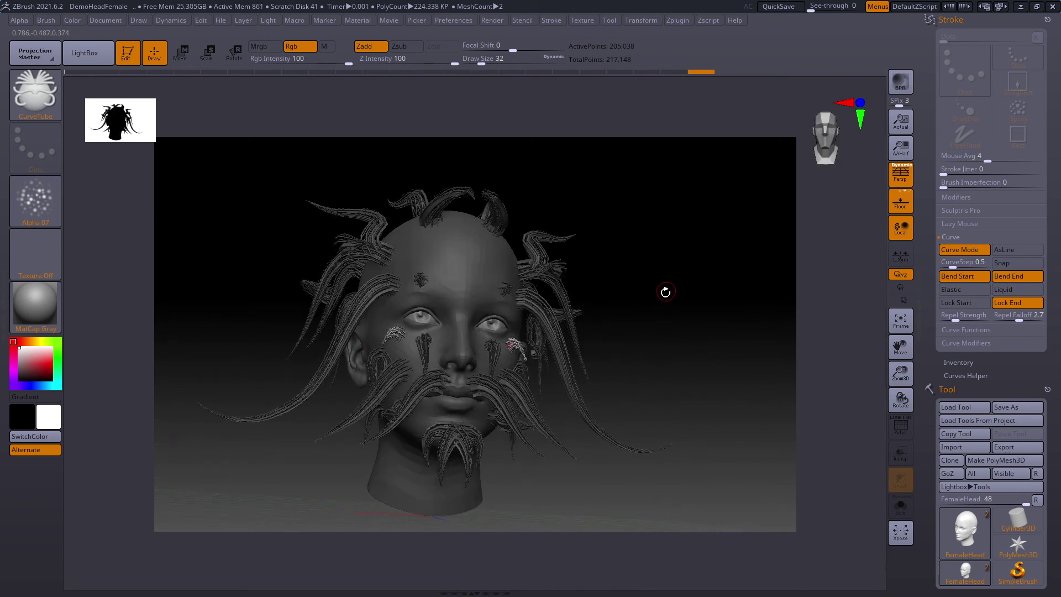
pyautogui.moveTo(665, 291); pyautogui.dragTo(621, 249)
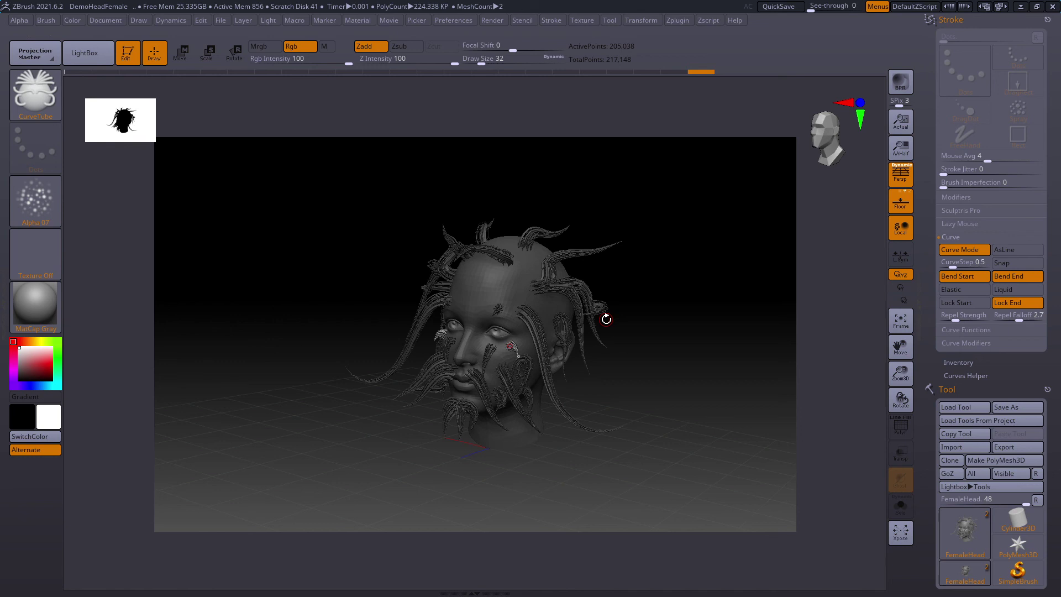
pyautogui.hotkey('alt', 'Tab')
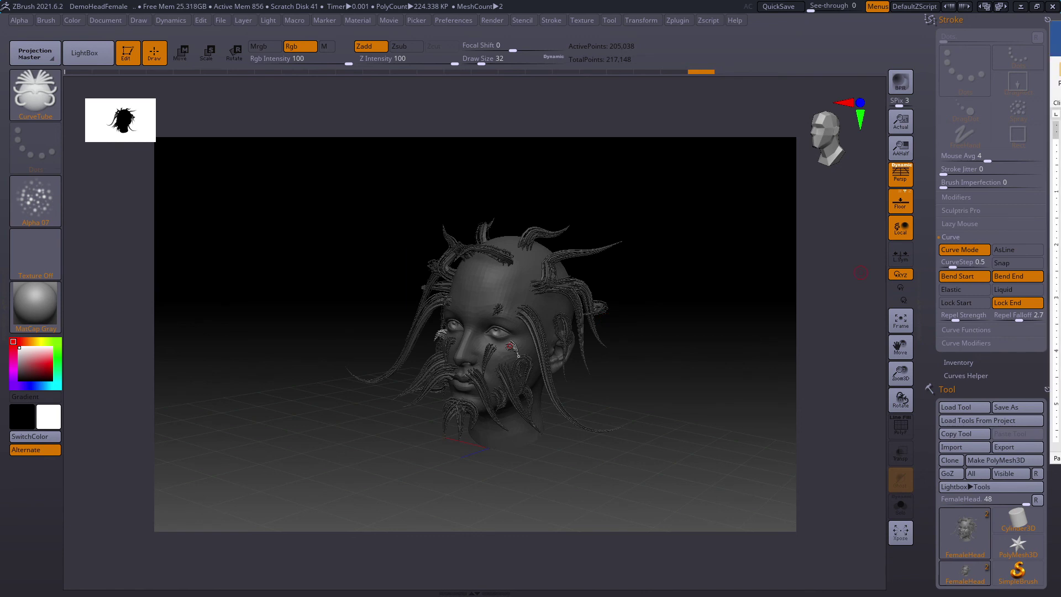